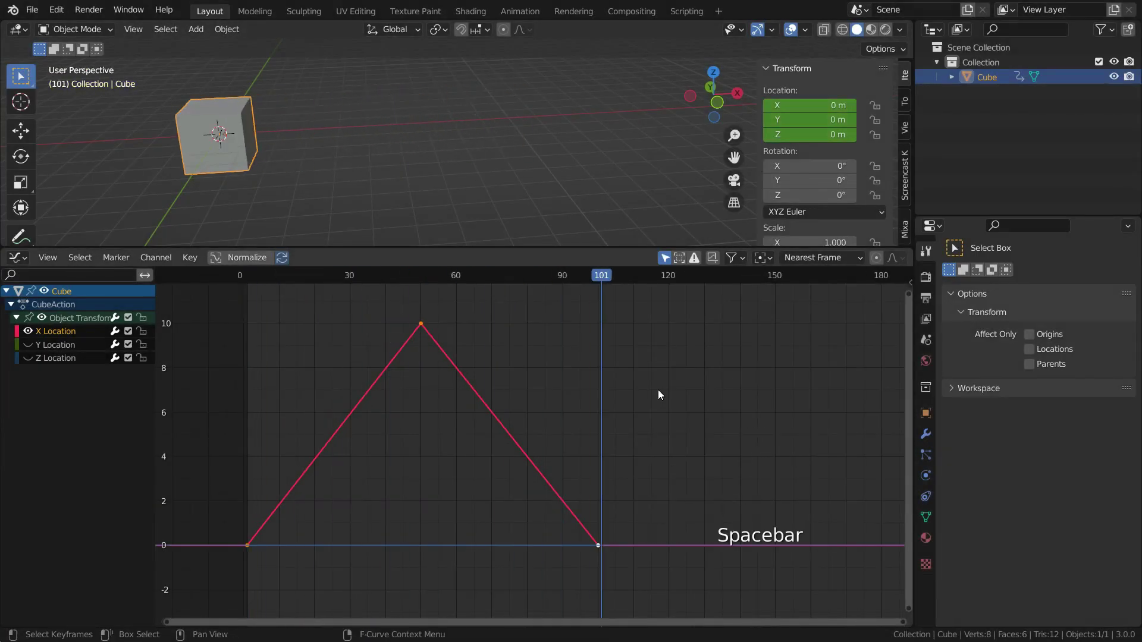
Step: Make the cube's X Location curve stepped with Constant interpolation and play it back
{"action": "key", "text": "t"}
{"action": "left_click", "coordinate": [708, 311]}
{"action": "key", "text": "space"}
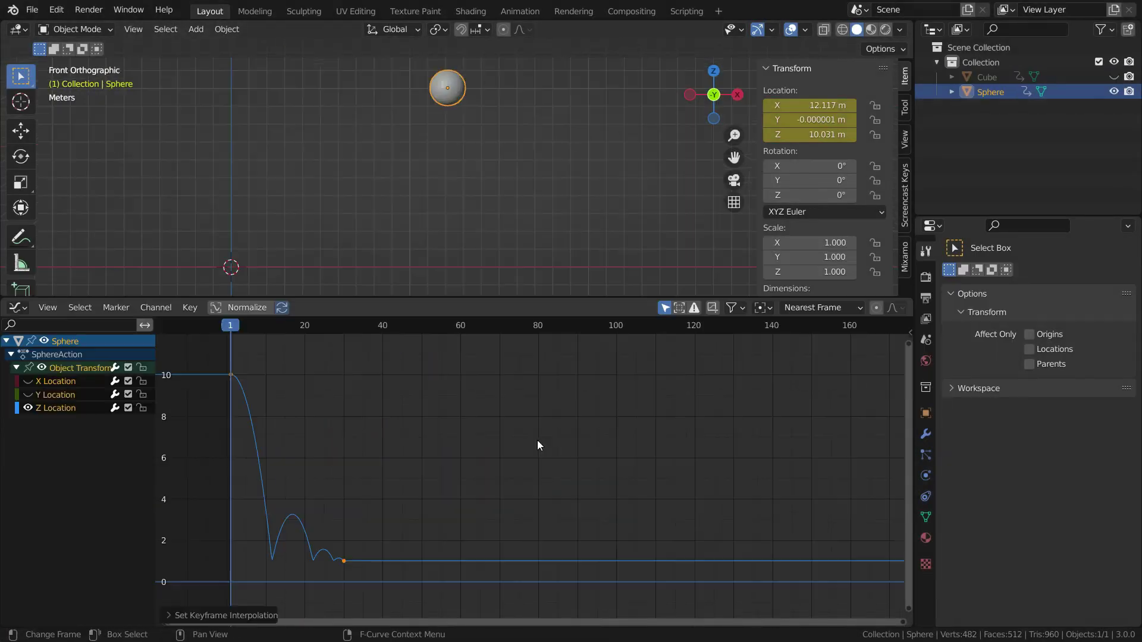
Step: Play and replay the sphere's Elastic X Scale animation, rewinding to frame 0 each time
{"action": "key", "text": "space"}
{"action": "scroll", "coordinate": [476, 369], "scroll_direction": "up", "scroll_amount": 2}
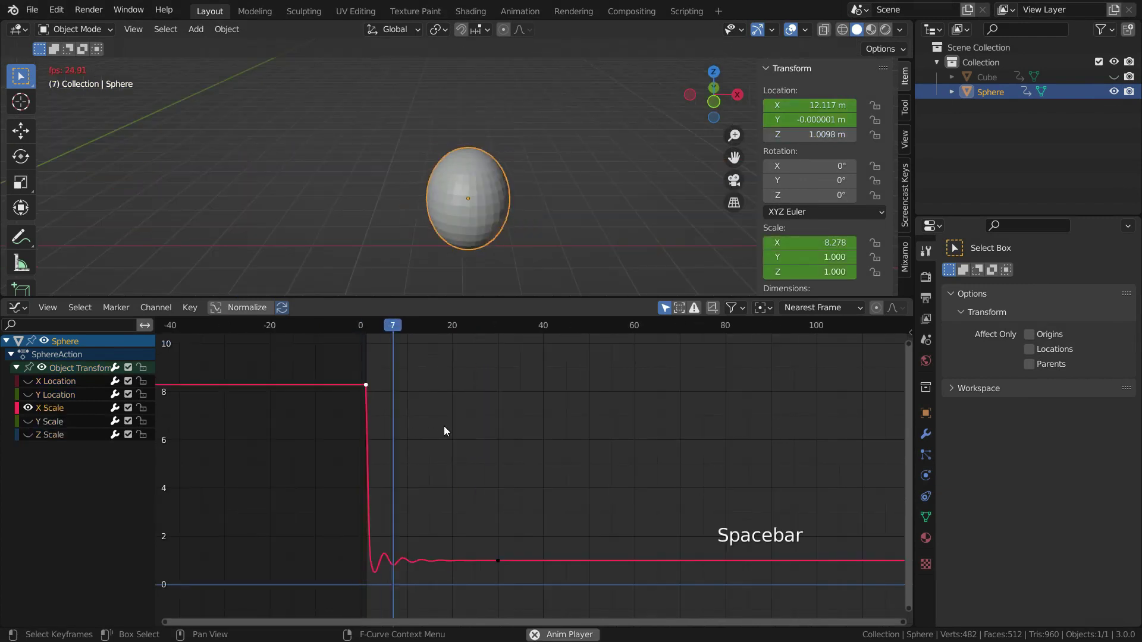
{"action": "key", "text": "space"}
{"action": "left_click_drag", "start_coordinate": [431, 327], "coordinate": [348, 350]}
{"action": "key", "text": "space"}
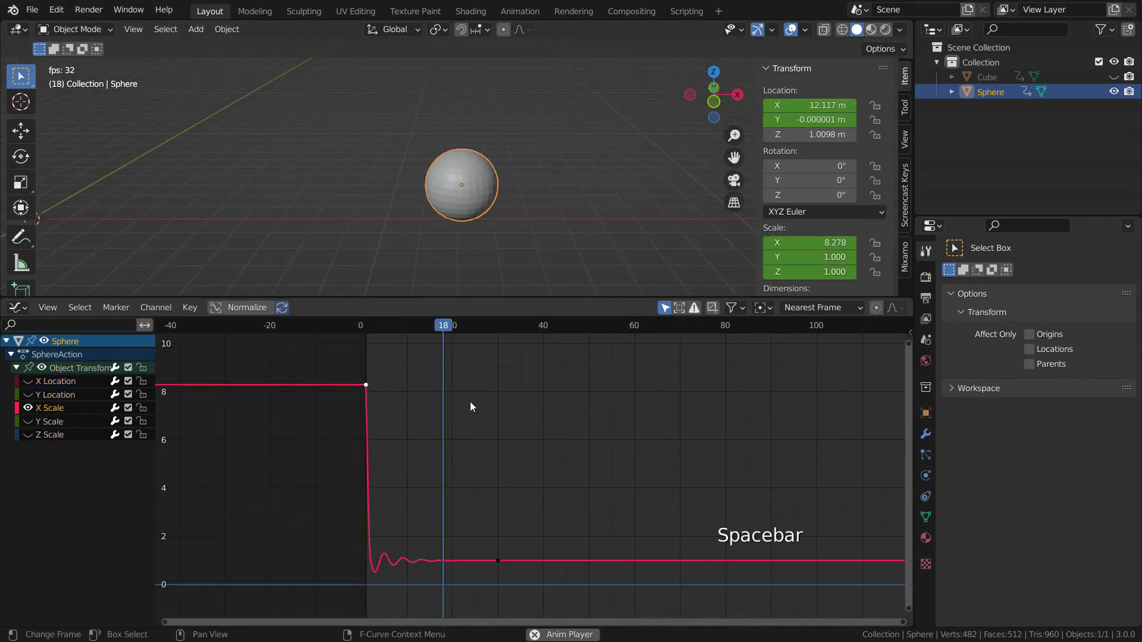
{"action": "key", "text": "space"}
{"action": "left_click_drag", "start_coordinate": [490, 328], "coordinate": [359, 377]}
{"action": "key", "text": "space"}
{"action": "key", "text": "space"}
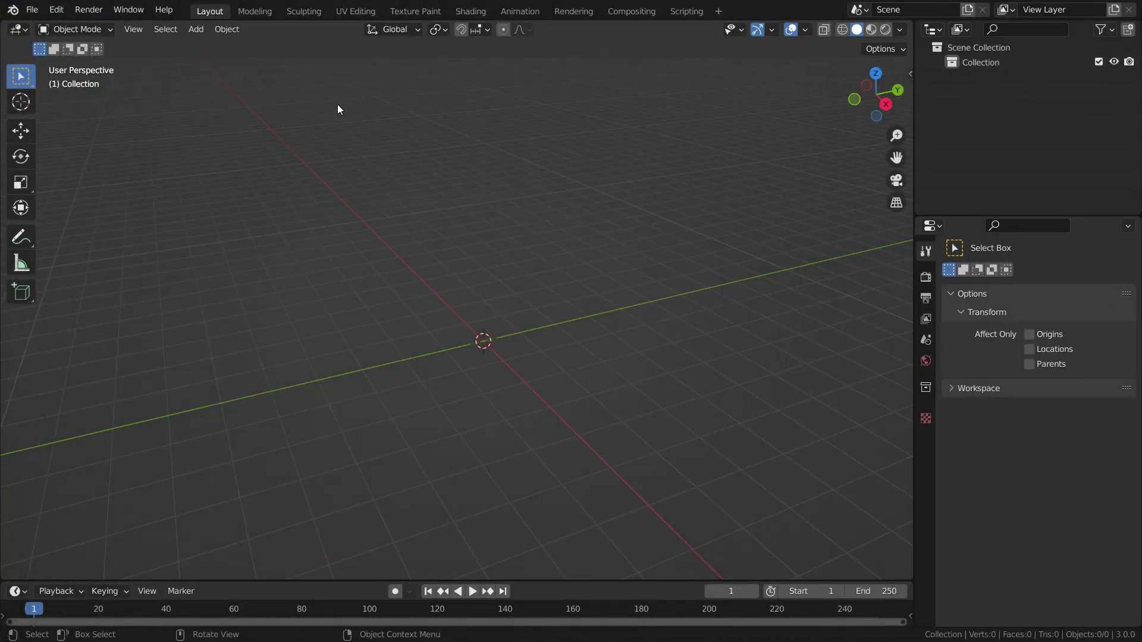
Step: Add a mesh cube at the origin and enlarge the timeline below the 3D view
{"action": "key", "text": "shift+a"}
{"action": "mouse_move", "coordinate": [337, 105]}
{"action": "left_click", "coordinate": [408, 117]}
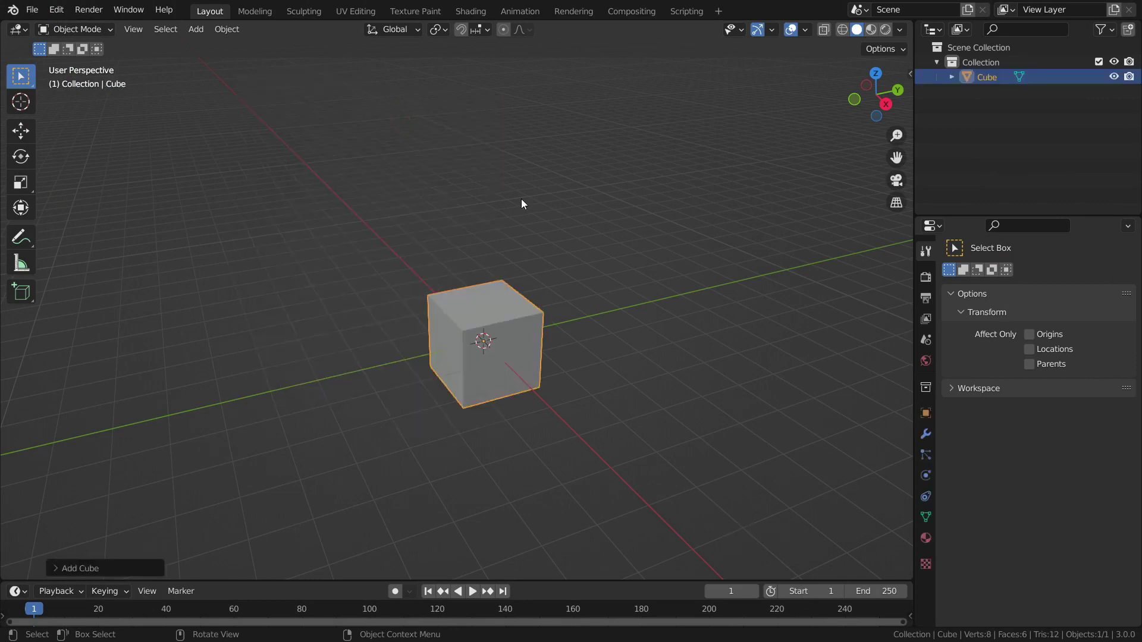
{"action": "middle_click_drag", "start_coordinate": [490, 426], "coordinate": [621, 420]}
{"action": "scroll", "coordinate": [348, 354], "scroll_direction": "down", "scroll_amount": 3}
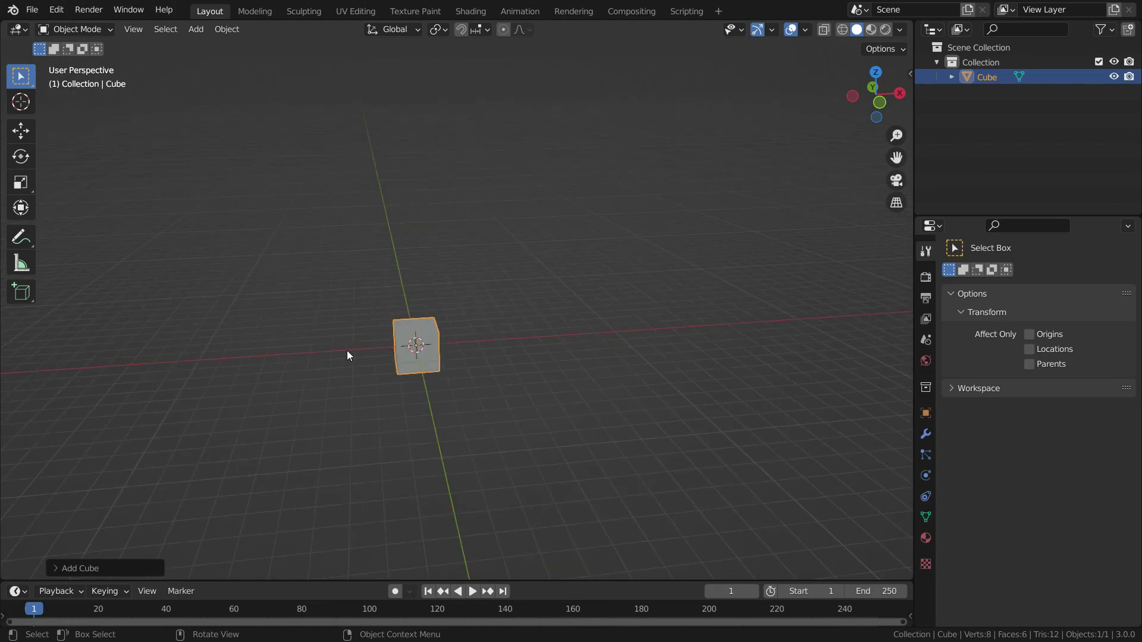
{"action": "scroll", "coordinate": [499, 409], "scroll_direction": "up", "scroll_amount": 5}
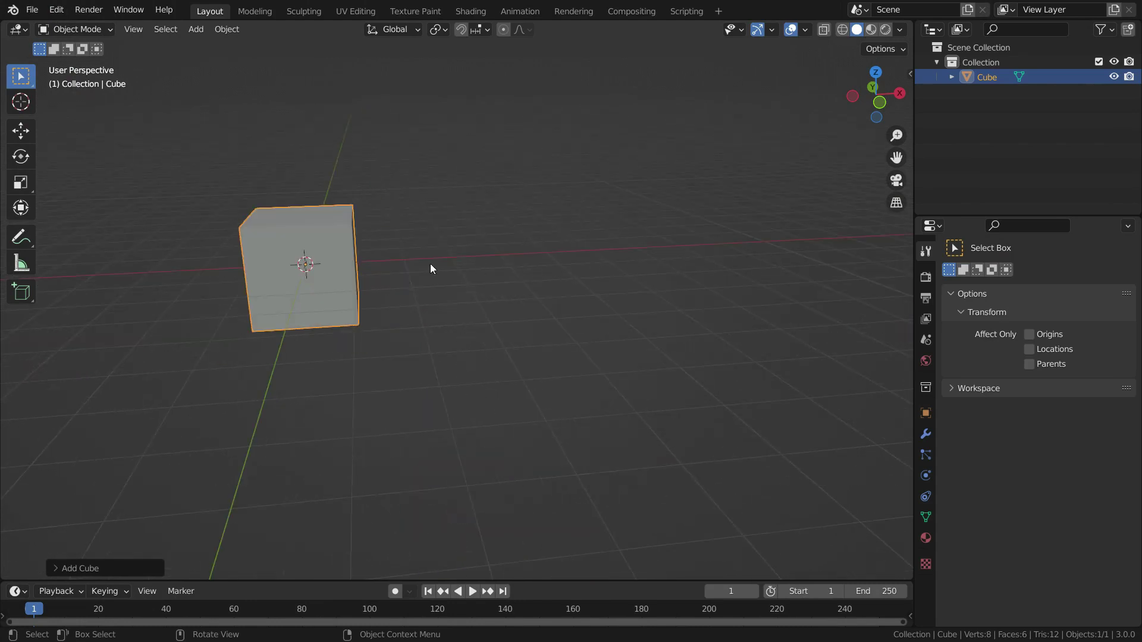
{"action": "left_click_drag", "start_coordinate": [397, 581], "coordinate": [395, 414]}
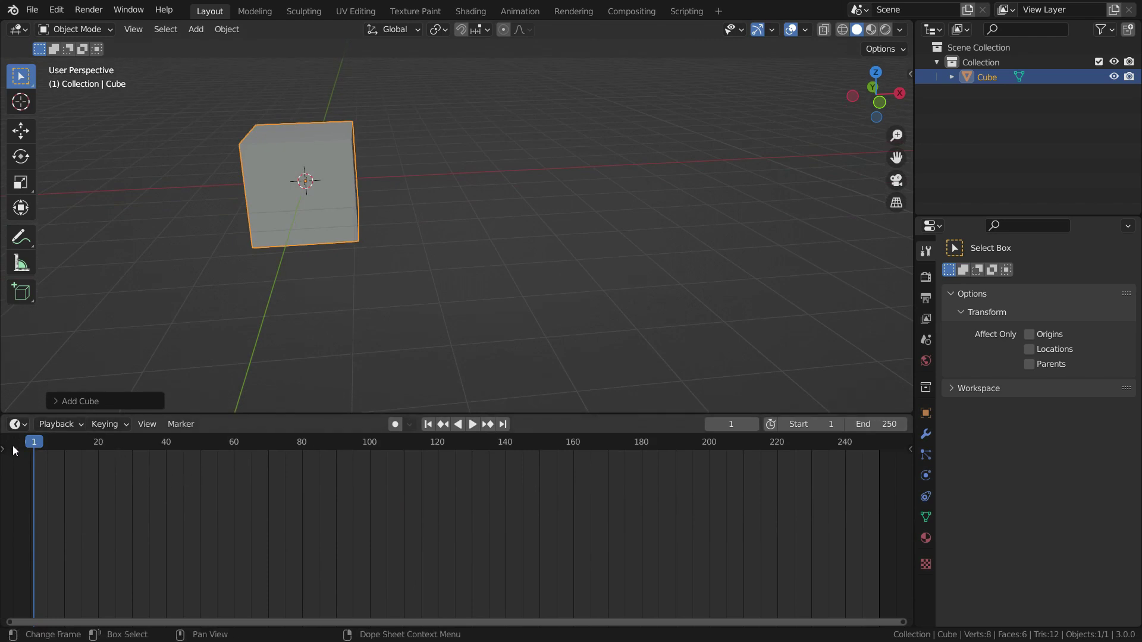
Step: Insert a Location keyframe on the cube at frame 1, then play and scrub back to frame 1
{"action": "key", "text": "i"}
{"action": "left_click", "coordinate": [545, 103]}
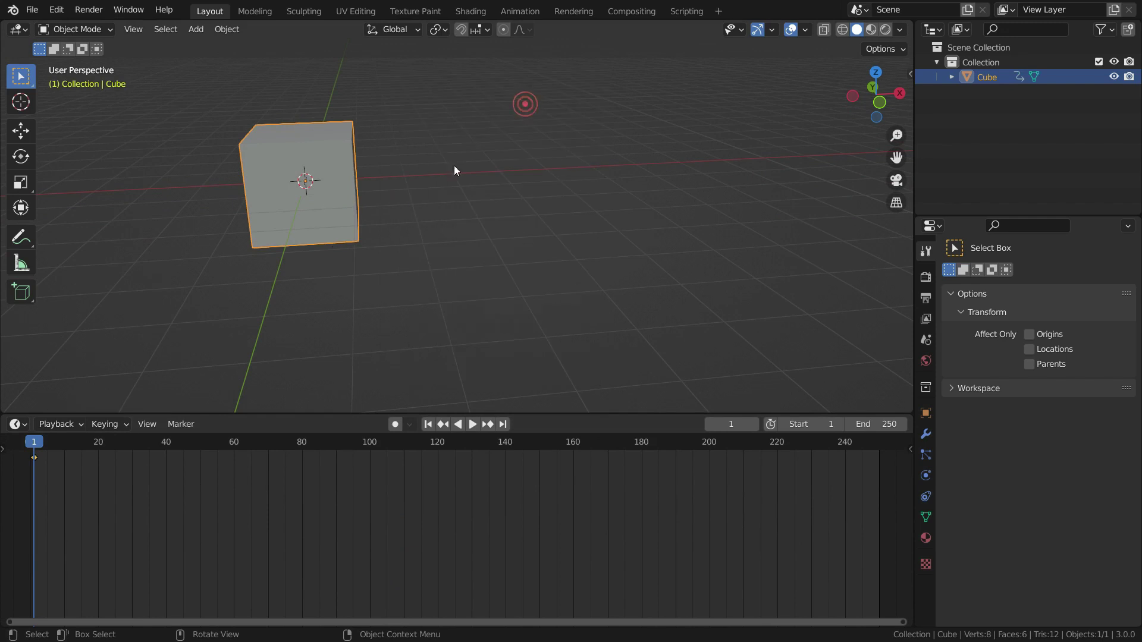
{"action": "key", "text": "space"}
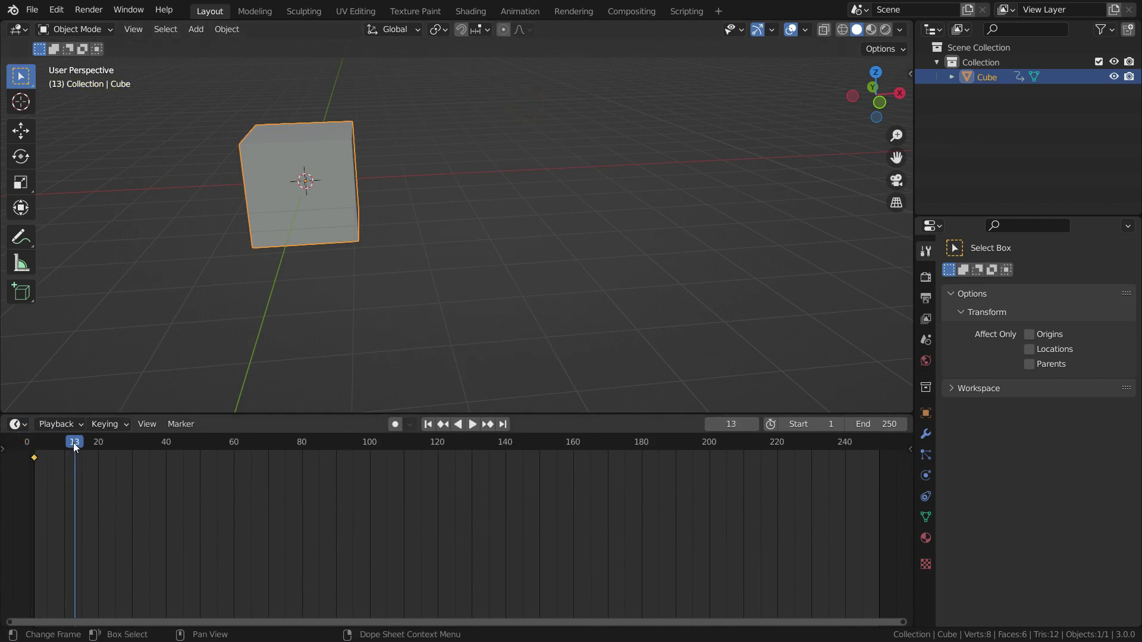
{"action": "left_click_drag", "start_coordinate": [73, 443], "coordinate": [34, 457]}
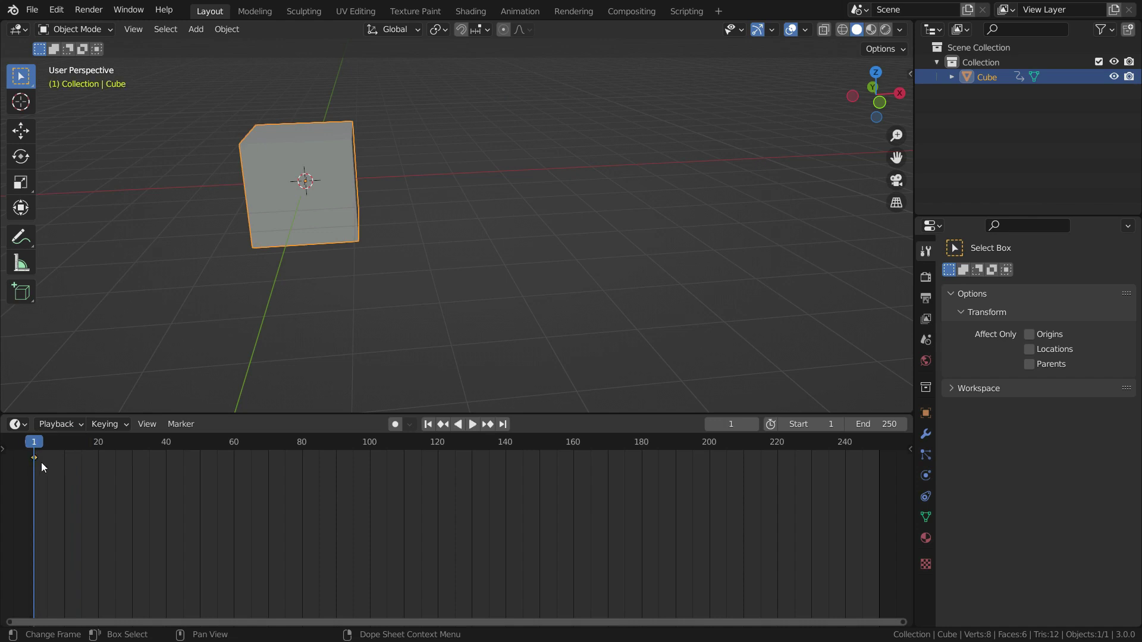
Step: At frame 50, set the cube's Location X to 10 m in the sidebar and keyframe Location
{"action": "left_click", "coordinate": [731, 424]}
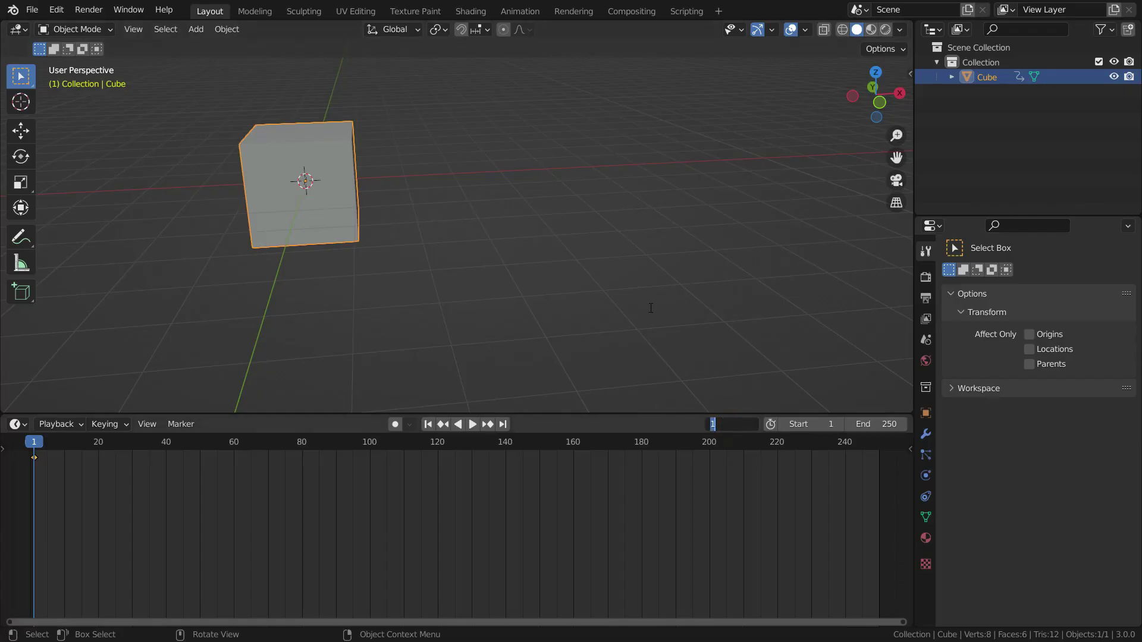
{"action": "key", "text": "Return"}
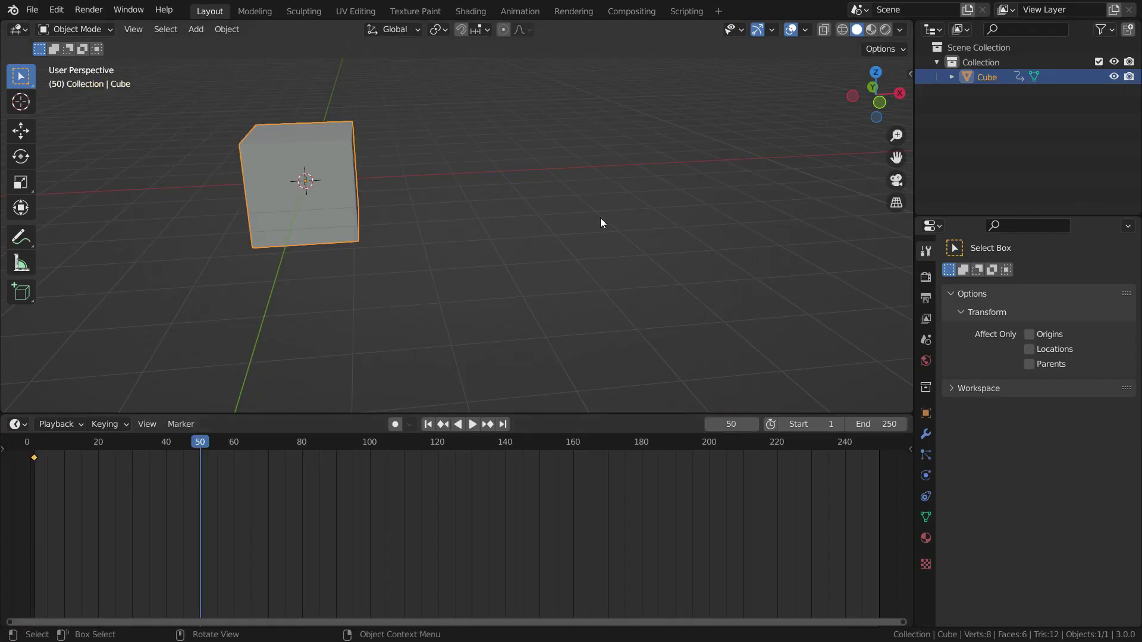
{"action": "key", "text": "n"}
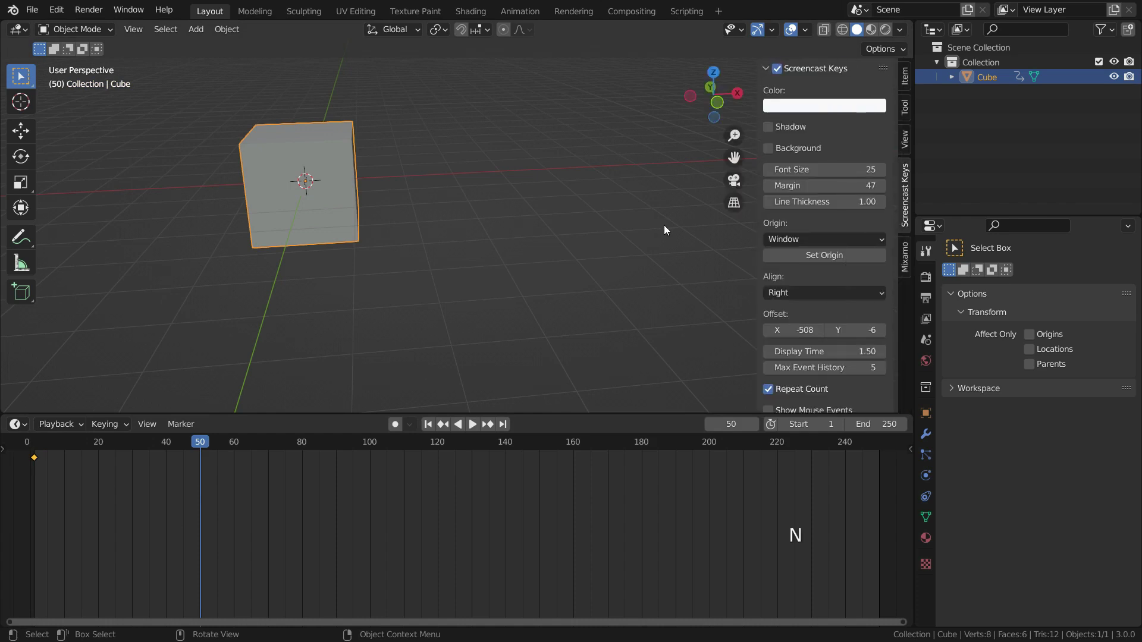
{"action": "left_click", "coordinate": [906, 75]}
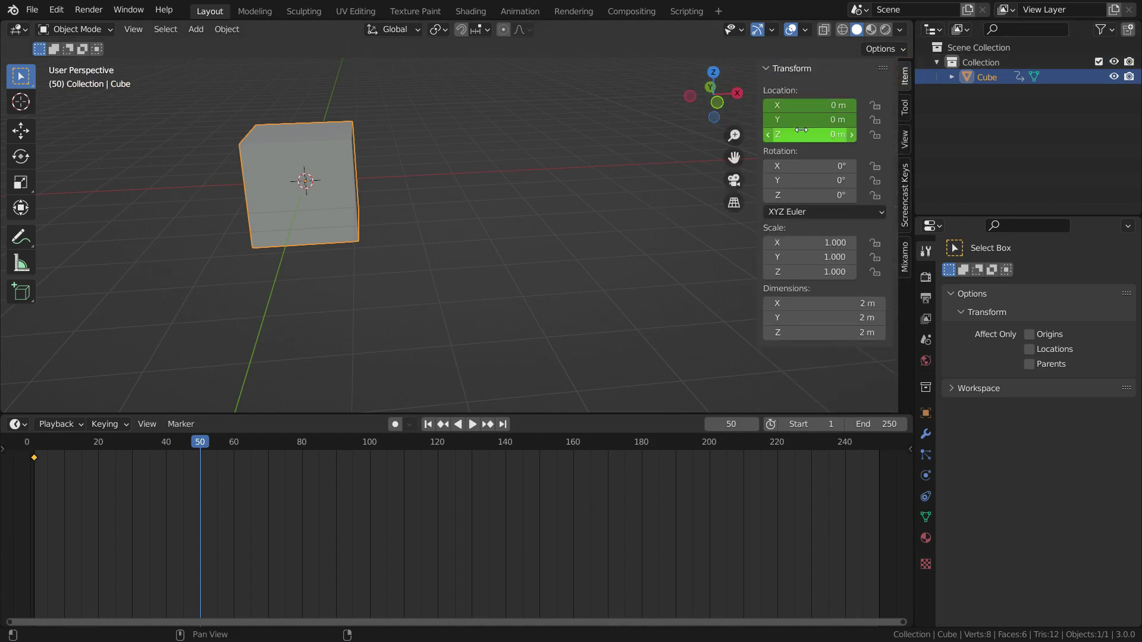
{"action": "left_click", "coordinate": [813, 104]}
{"action": "type", "text": "10"}
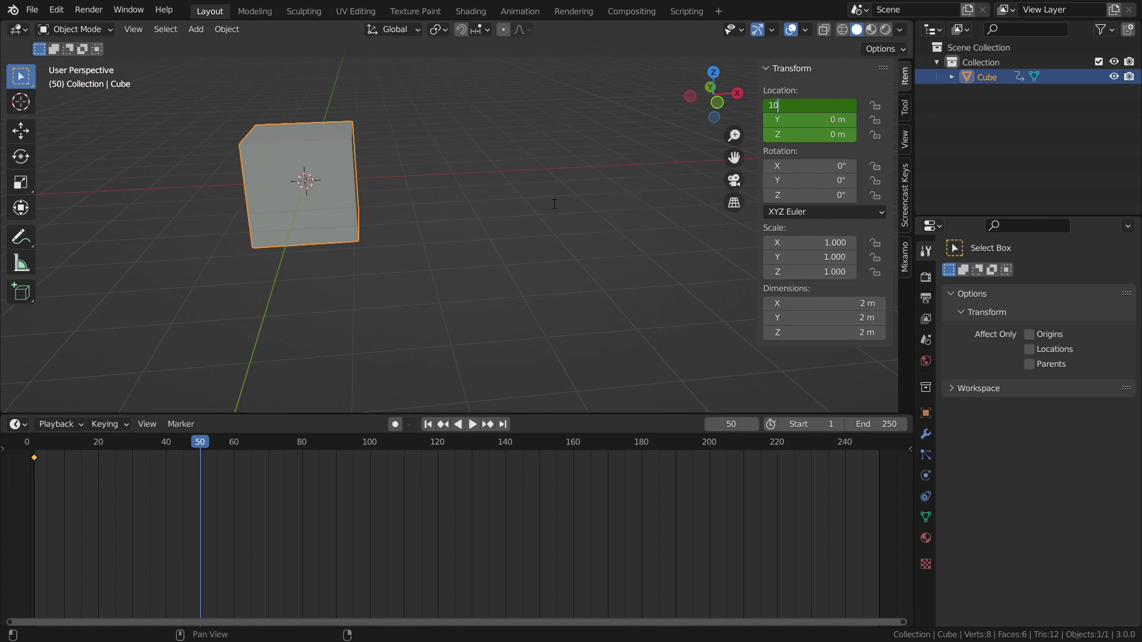
{"action": "key", "text": "Return"}
{"action": "scroll", "coordinate": [551, 208], "scroll_direction": "down", "scroll_amount": 3}
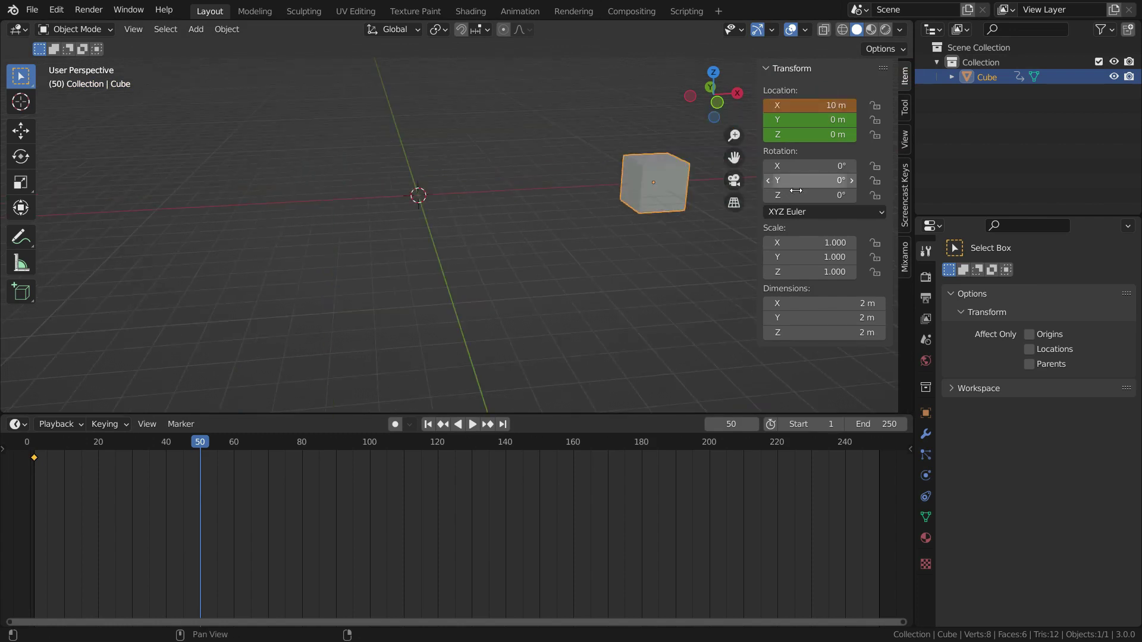
{"action": "scroll", "coordinate": [723, 209], "scroll_direction": "up", "scroll_amount": 4}
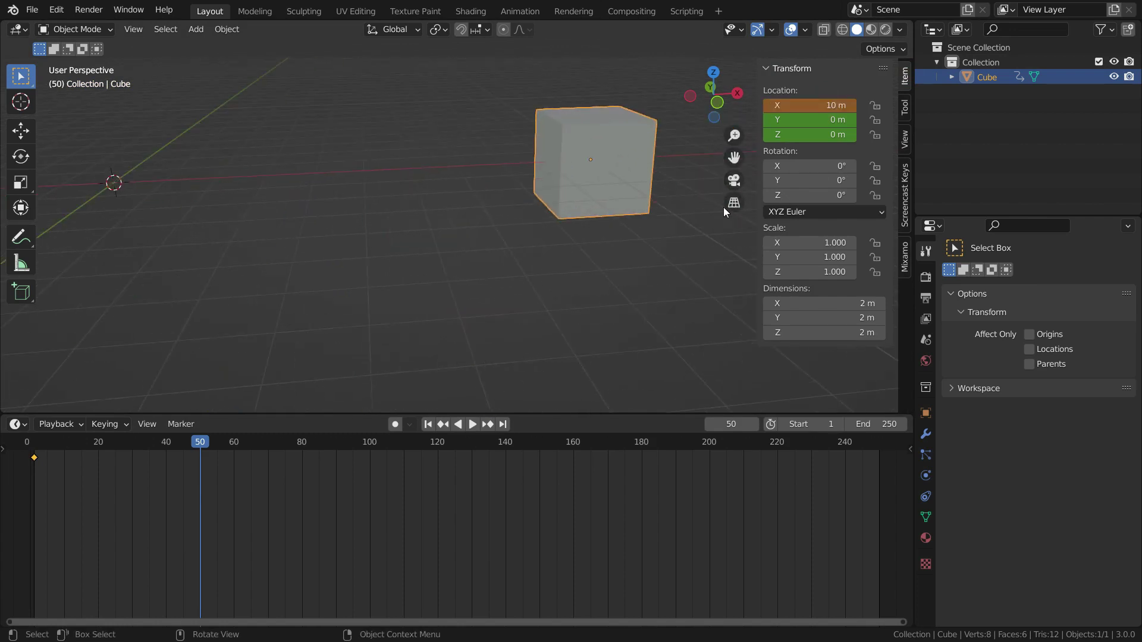
{"action": "key", "text": "i"}
{"action": "left_click", "coordinate": [426, 159]}
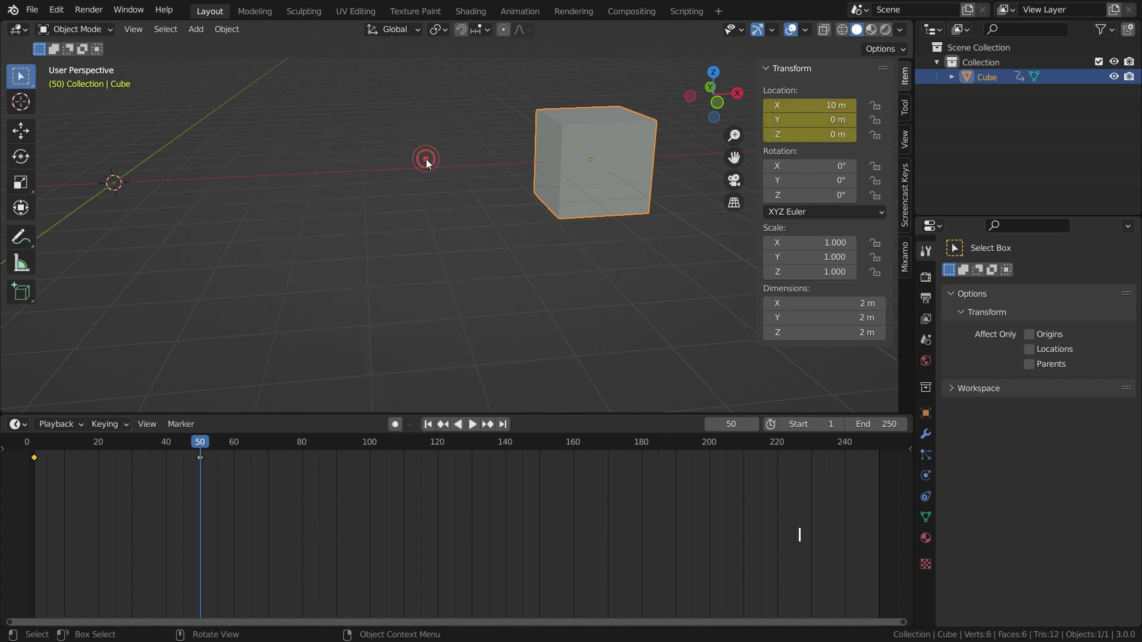
Step: Play the cube's slide from frame 1 a couple of times, then stop back at frame 1
{"action": "left_click", "coordinate": [427, 424]}
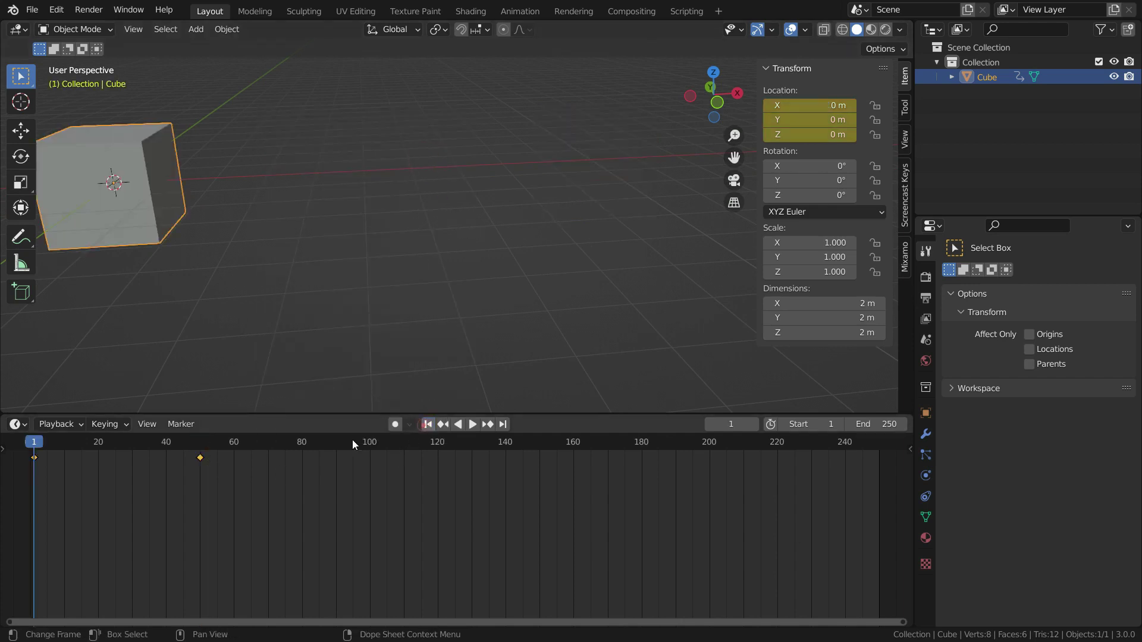
{"action": "left_click", "coordinate": [469, 427]}
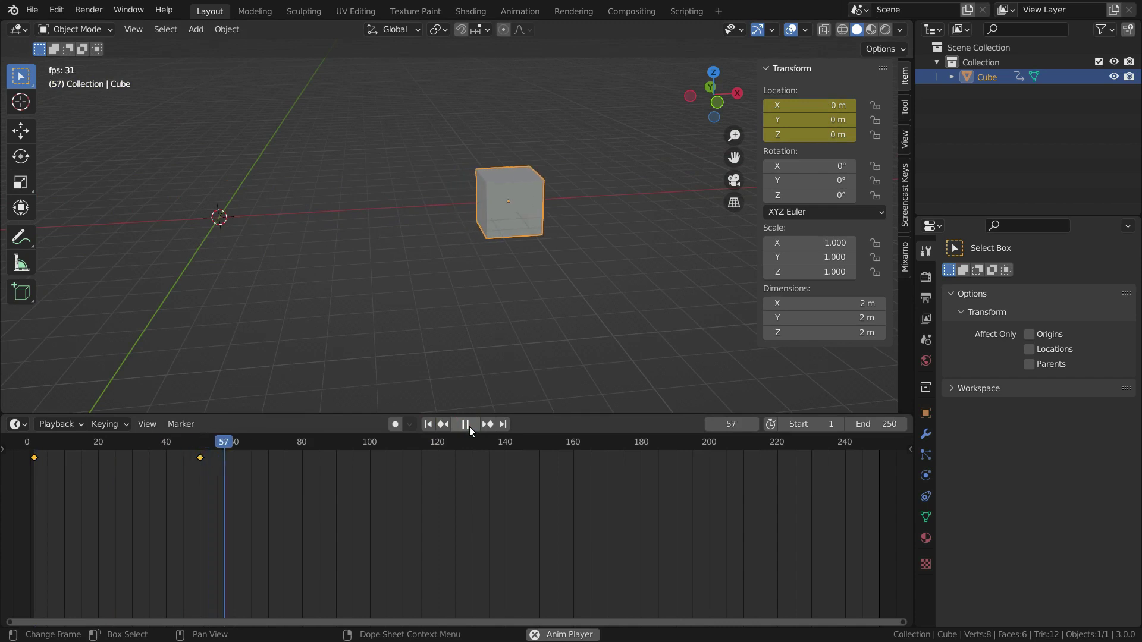
{"action": "left_click", "coordinate": [428, 424]}
{"action": "left_click", "coordinate": [470, 427]}
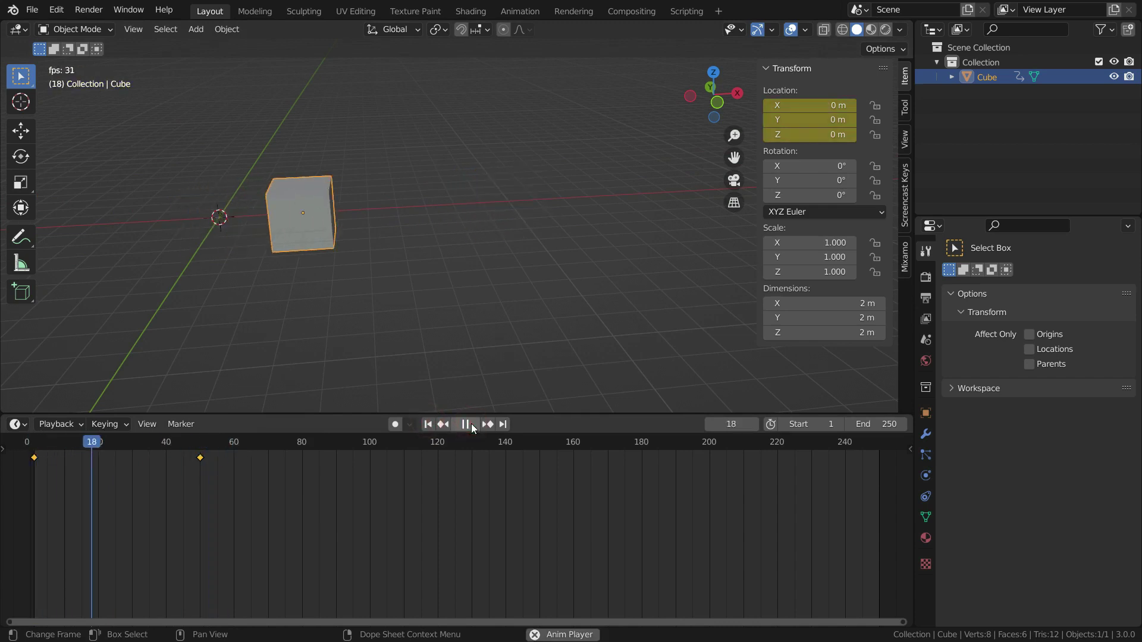
{"action": "left_click", "coordinate": [472, 425]}
{"action": "left_click", "coordinate": [426, 424]}
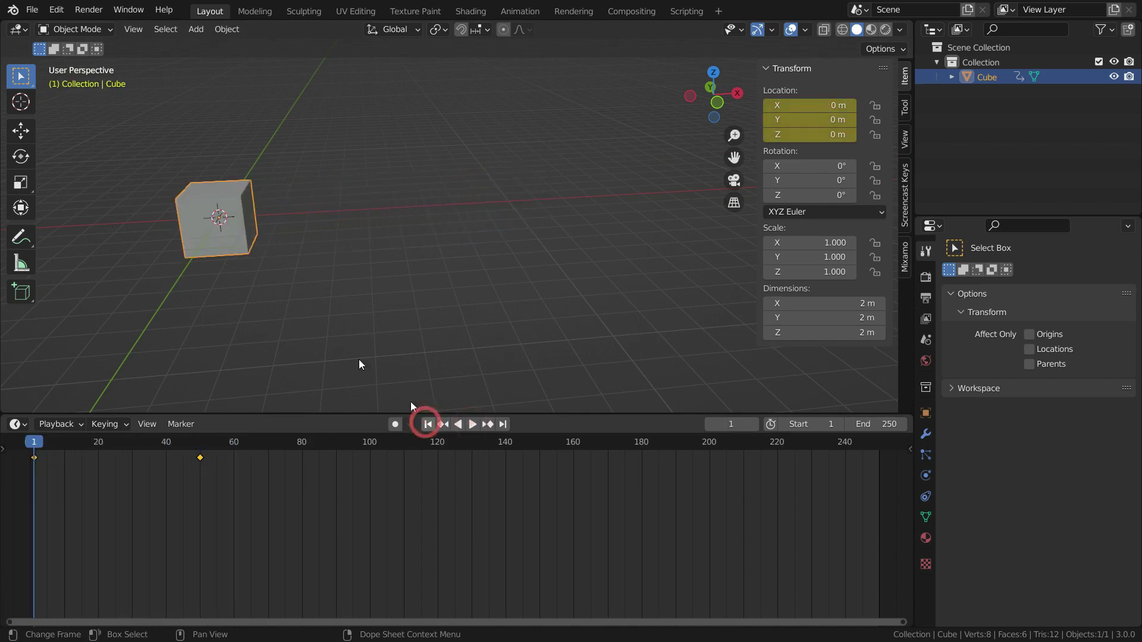
Step: Step frame by frame through the slide toward frame 50, then jump back to frame 1
{"action": "scroll", "coordinate": [146, 458], "scroll_direction": "up", "scroll_amount": 1}
{"action": "middle_click_drag", "start_coordinate": [147, 458], "coordinate": [352, 515]}
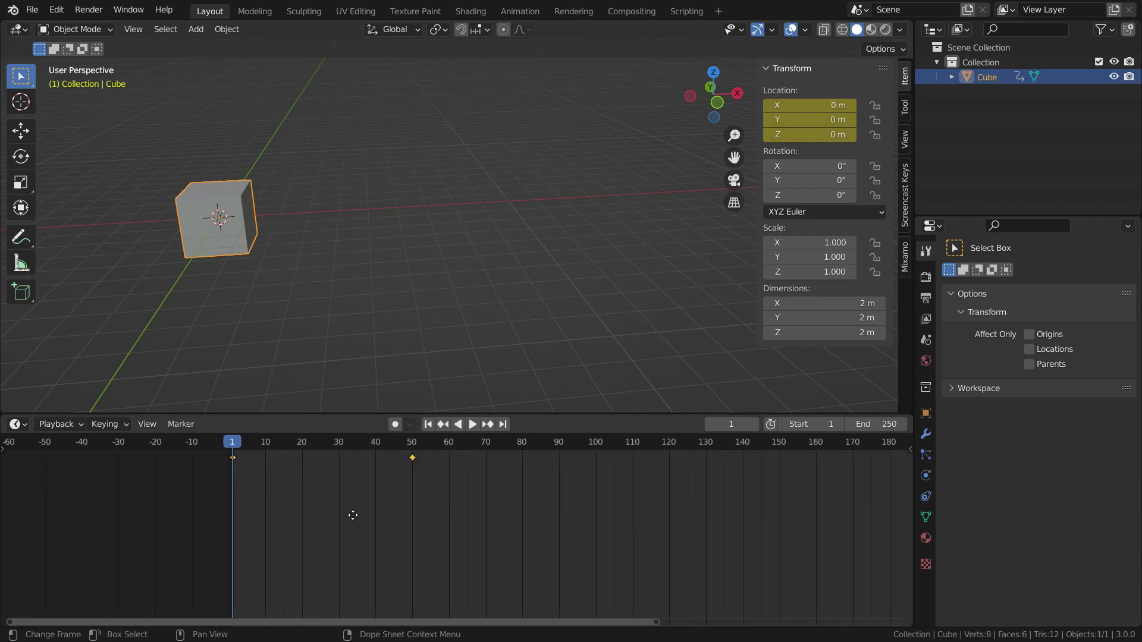
{"action": "scroll", "coordinate": [295, 448], "scroll_direction": "up", "scroll_amount": 2}
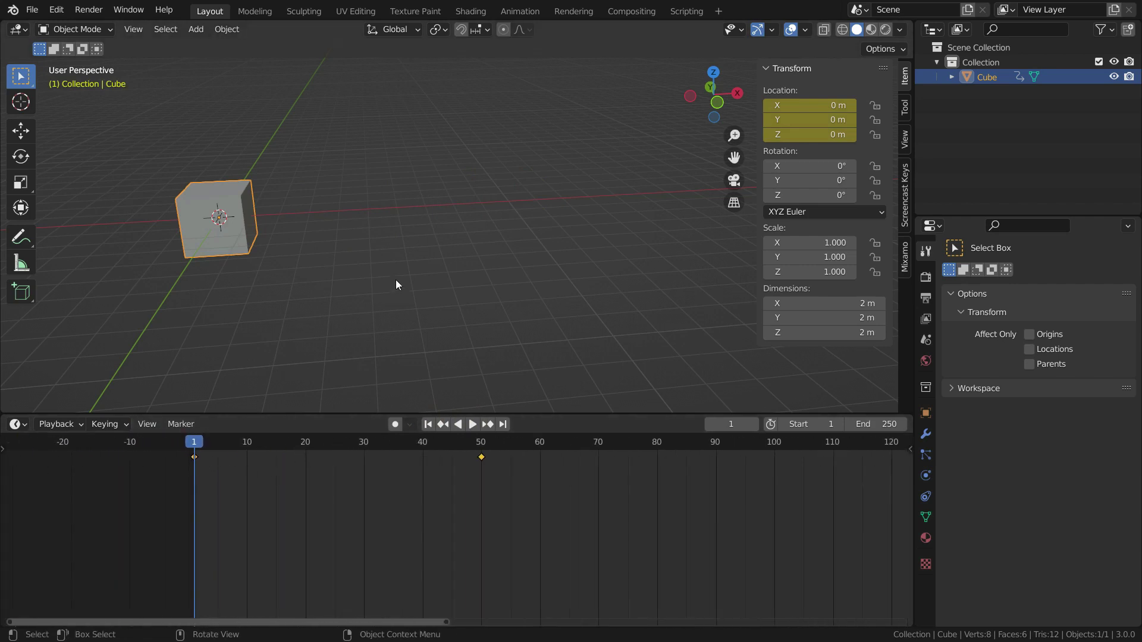
{"action": "key", "text": "Right"}
{"action": "key", "text": "Right"}
{"action": "key", "text": "Right"}
{"action": "key", "text": "Right"}
{"action": "key", "text": "Right"}
{"action": "key", "text": "Right"}
{"action": "key", "text": "Right"}
{"action": "key", "text": "Right"}
{"action": "key", "text": "Right"}
{"action": "key", "text": "Right"}
{"action": "key", "text": "Right"}
{"action": "key", "text": "Right"}
{"action": "key", "text": "Right"}
{"action": "key", "text": "Right"}
{"action": "key", "text": "Right"}
{"action": "key", "text": "Right"}
{"action": "key", "text": "Right"}
{"action": "key", "text": "Right"}
{"action": "key", "text": "Right"}
{"action": "key", "text": "Right"}
{"action": "key", "text": "Right"}
{"action": "key", "text": "Right"}
{"action": "key", "text": "Right"}
{"action": "key", "text": "Right"}
{"action": "key", "text": "Right"}
{"action": "key", "text": "Right"}
{"action": "key", "text": "Right"}
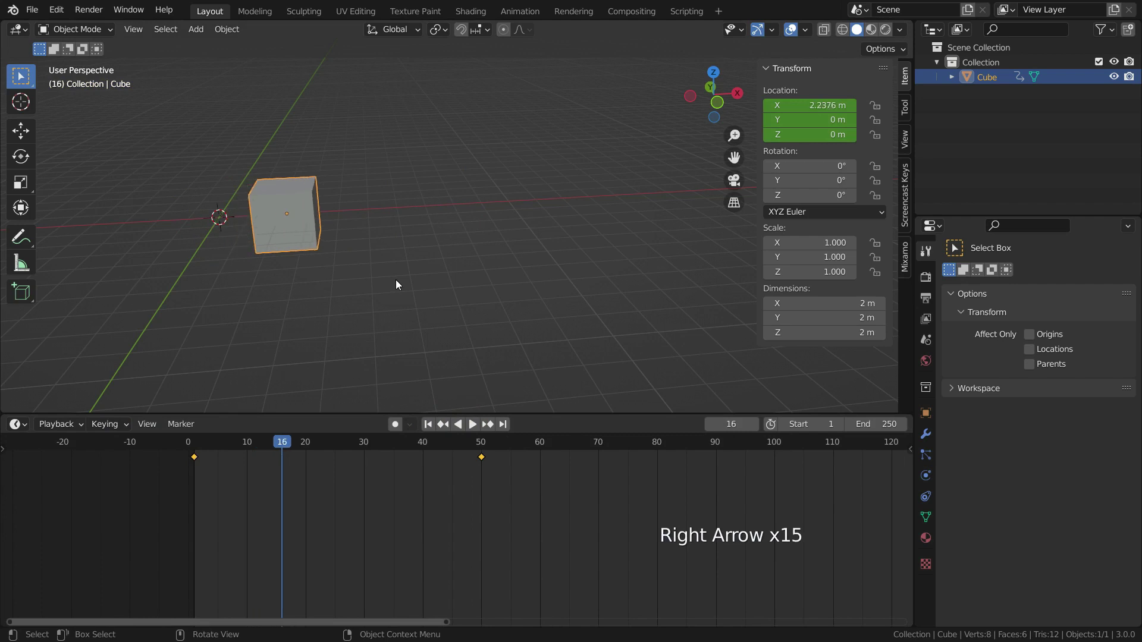
{"action": "key", "text": "Right"}
{"action": "key", "text": "Right"}
{"action": "key", "text": "Right"}
{"action": "key", "text": "Right"}
{"action": "key", "text": "Right"}
{"action": "key", "text": "Right"}
{"action": "key", "text": "Right"}
{"action": "key", "text": "Right"}
{"action": "key", "text": "Right"}
{"action": "key", "text": "Right"}
{"action": "key", "text": "Right"}
{"action": "key", "text": "Right"}
{"action": "key", "text": "Right"}
{"action": "key", "text": "Right"}
{"action": "key", "text": "Right"}
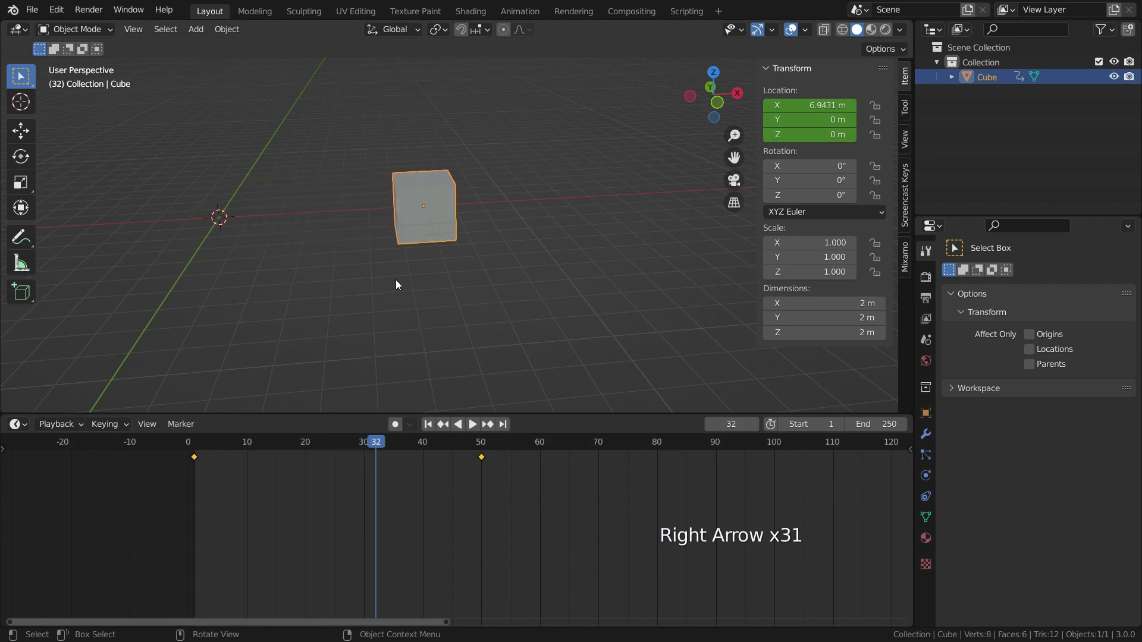
{"action": "key", "text": "Right"}
{"action": "key", "text": "Right"}
{"action": "key", "text": "Right"}
{"action": "key", "text": "Right"}
{"action": "key", "text": "Right"}
{"action": "key", "text": "Right"}
{"action": "key", "text": "Right"}
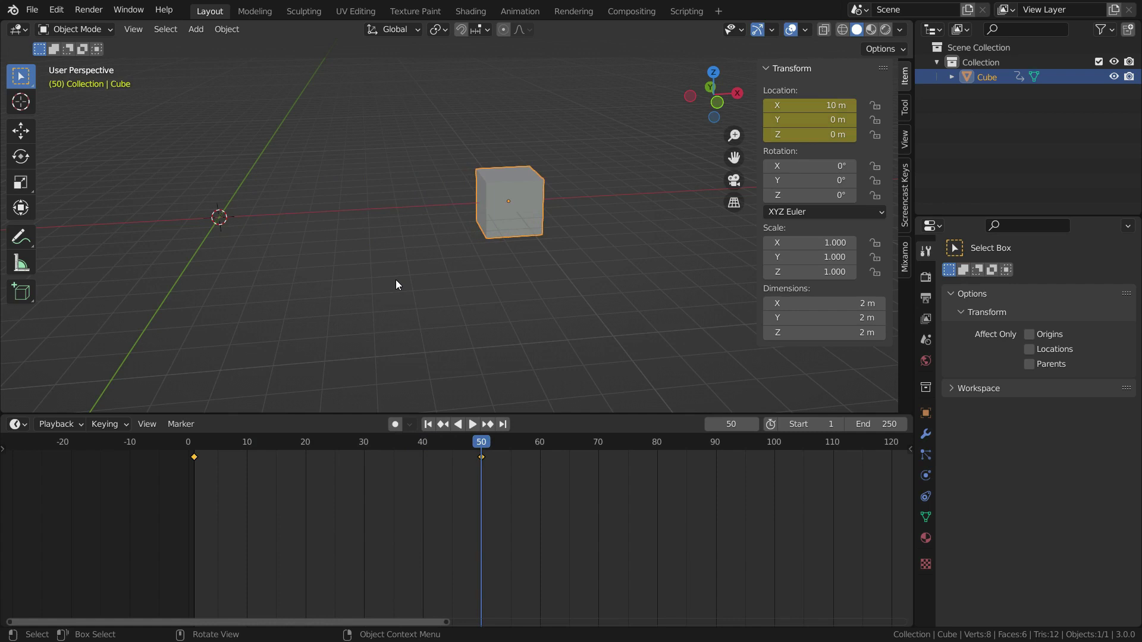
{"action": "key", "text": "shift+Left"}
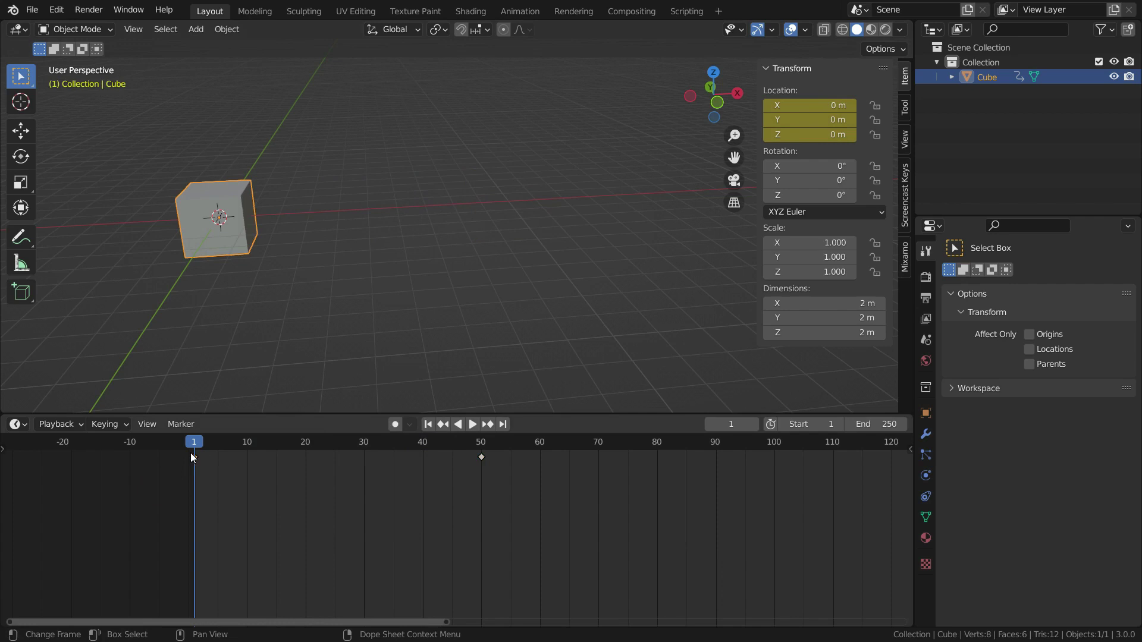
Step: Duplicate the frame-1 keyframe and place the copy at frame 100
{"action": "scroll", "coordinate": [194, 455], "scroll_direction": "up", "scroll_amount": 2}
{"action": "scroll", "coordinate": [194, 456], "scroll_direction": "down", "scroll_amount": 2}
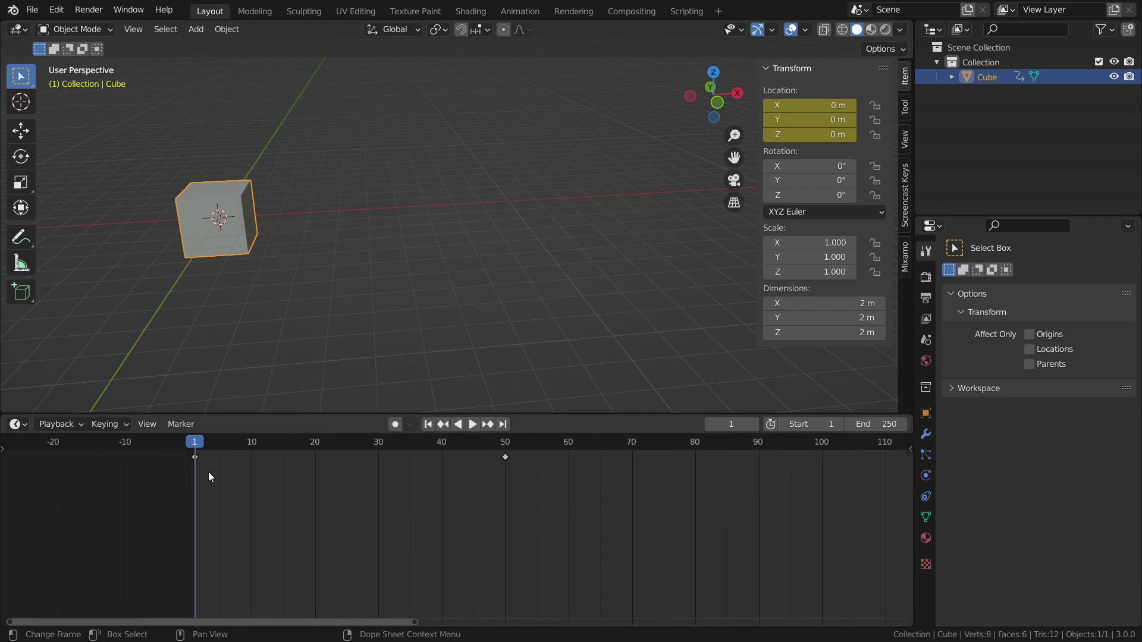
{"action": "key", "text": "shift+d"}
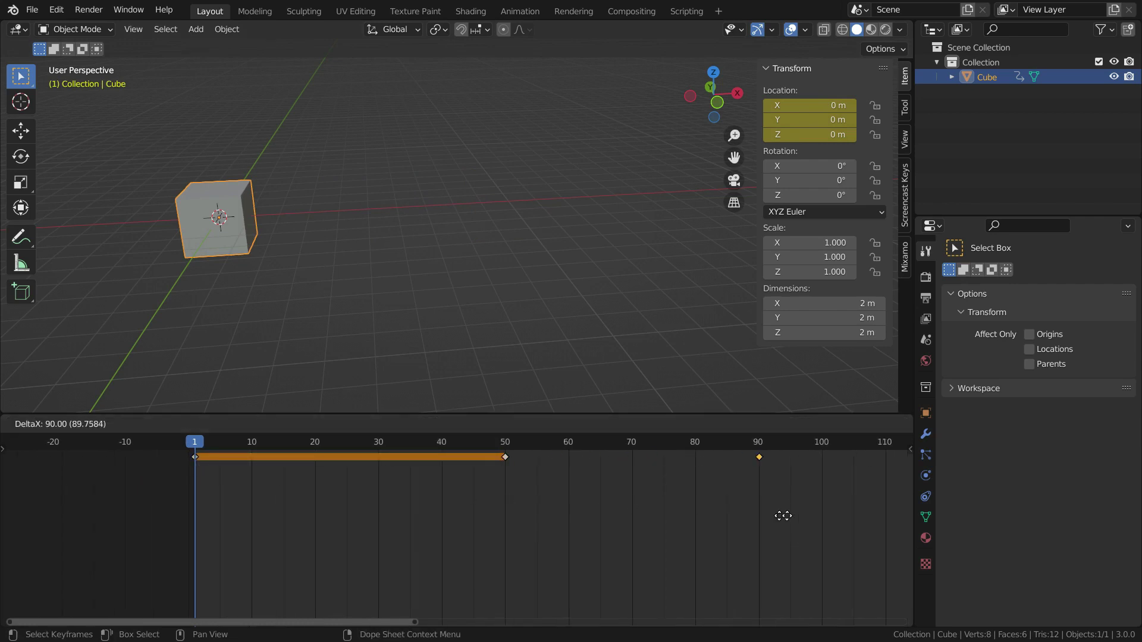
{"action": "left_click", "coordinate": [832, 517]}
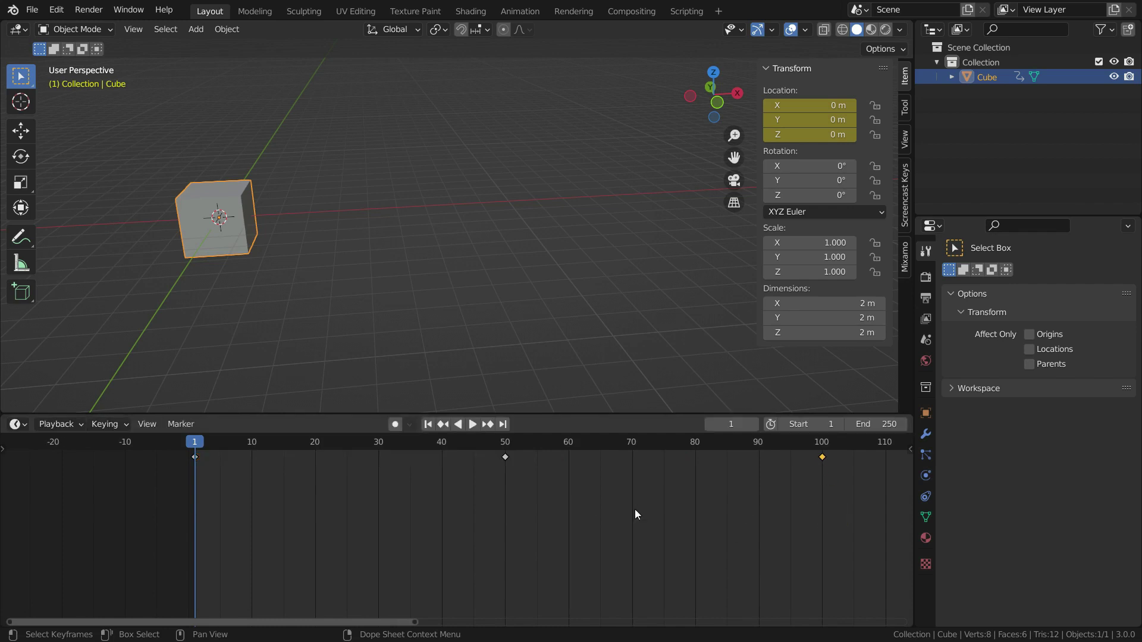
Step: Play the out-and-back animation, then stop and rewind to frame 1
{"action": "key", "text": "space"}
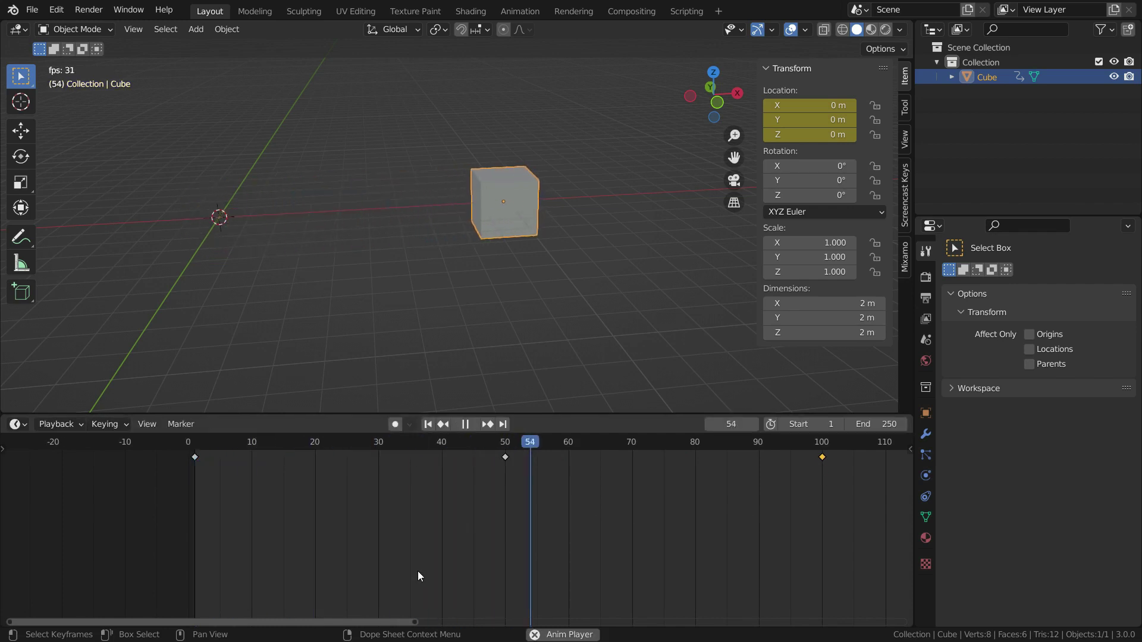
{"action": "left_click", "coordinate": [428, 425]}
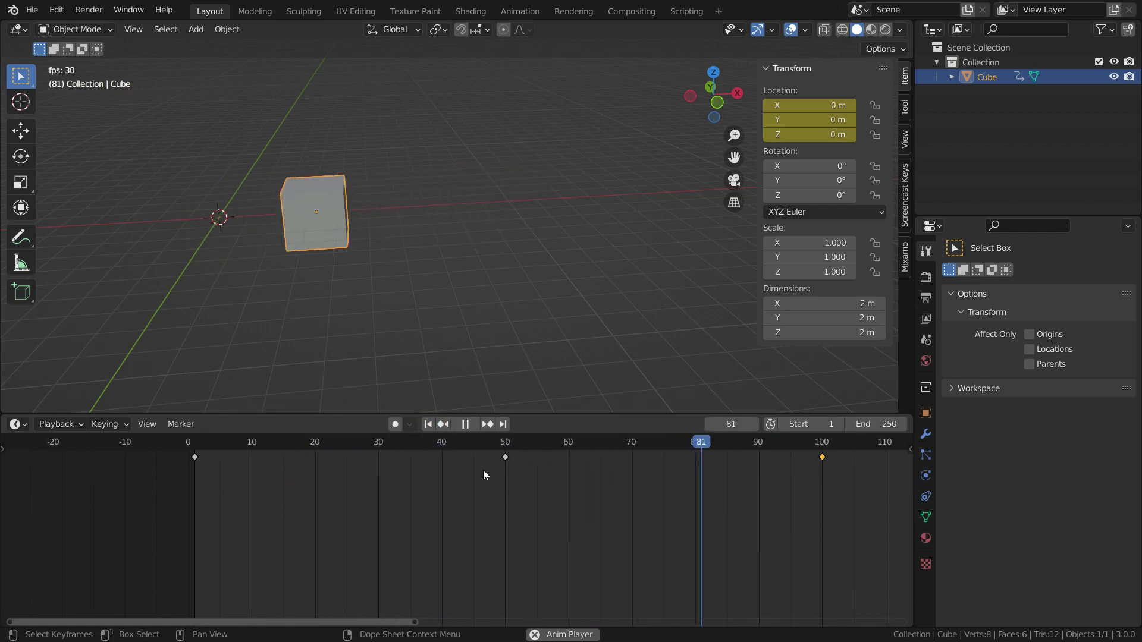
{"action": "left_click", "coordinate": [465, 424]}
{"action": "left_click", "coordinate": [428, 424]}
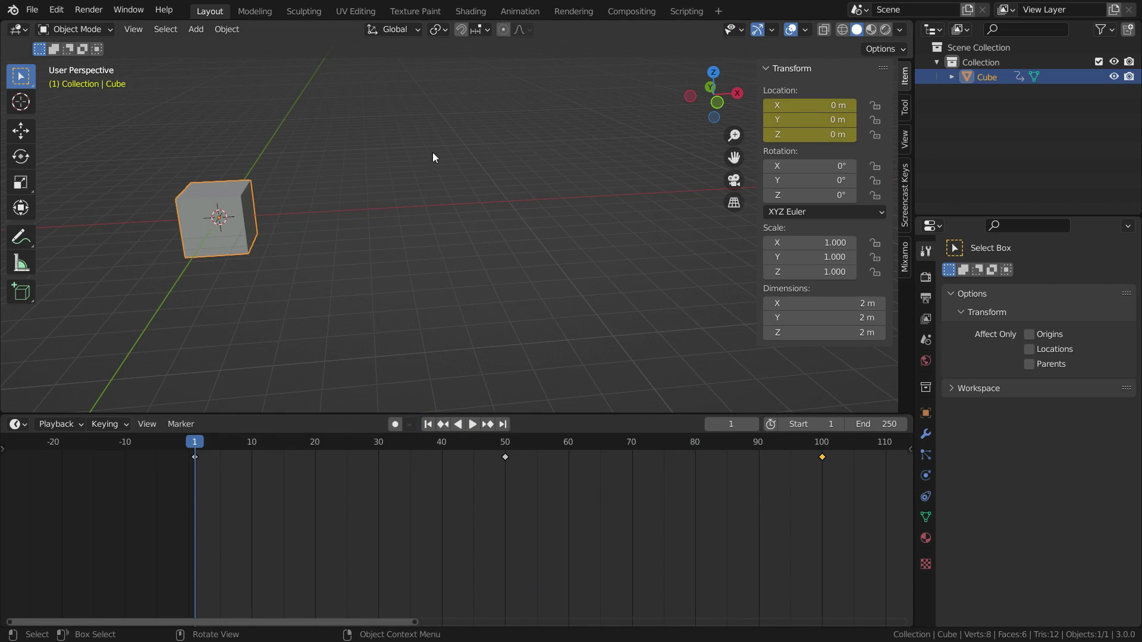
Step: Turn the timeline into a taller Graph Editor framing the whole curve that peaks at 10
{"action": "left_click", "coordinate": [17, 424]}
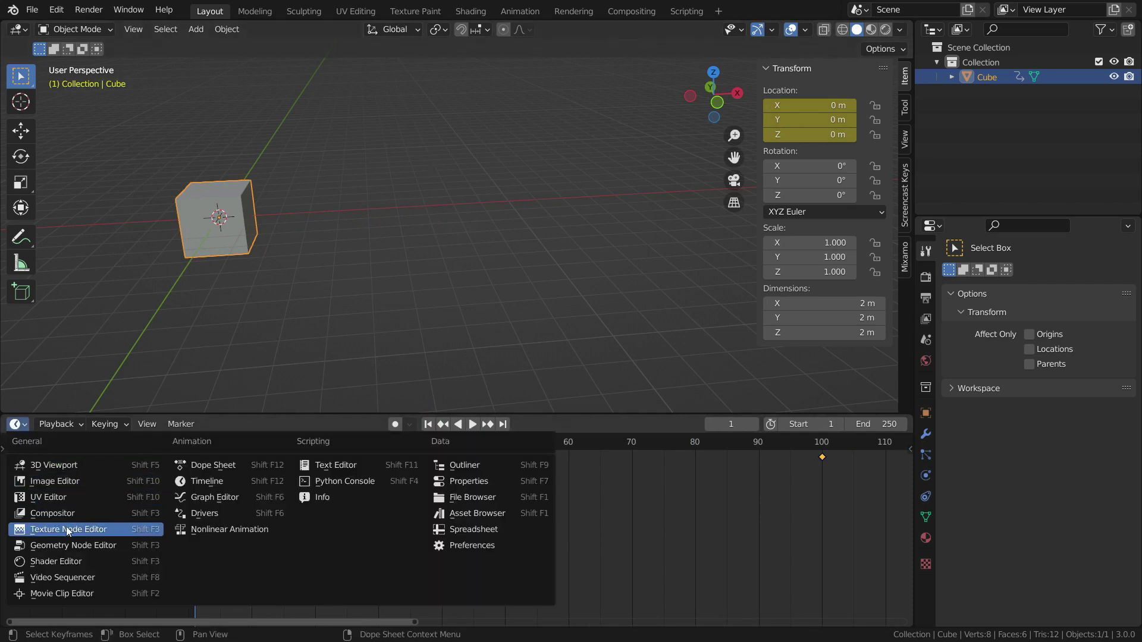
{"action": "left_click", "coordinate": [211, 497]}
{"action": "left_click_drag", "start_coordinate": [458, 414], "coordinate": [468, 305]}
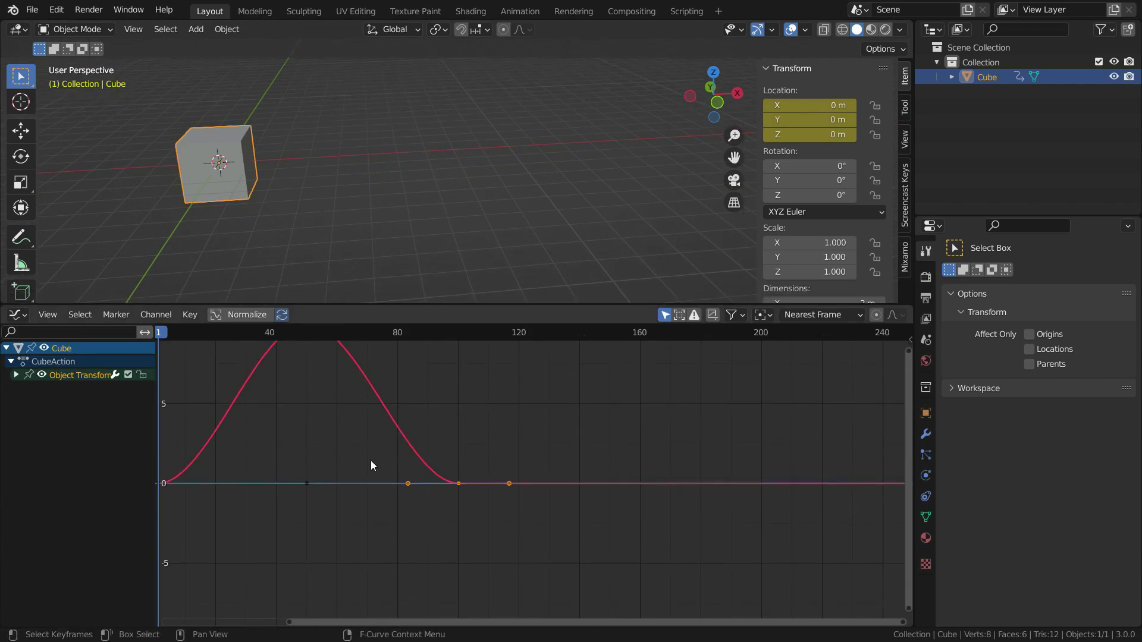
{"action": "key", "text": "Home"}
{"action": "scroll", "coordinate": [260, 411], "scroll_direction": "up", "scroll_amount": 1}
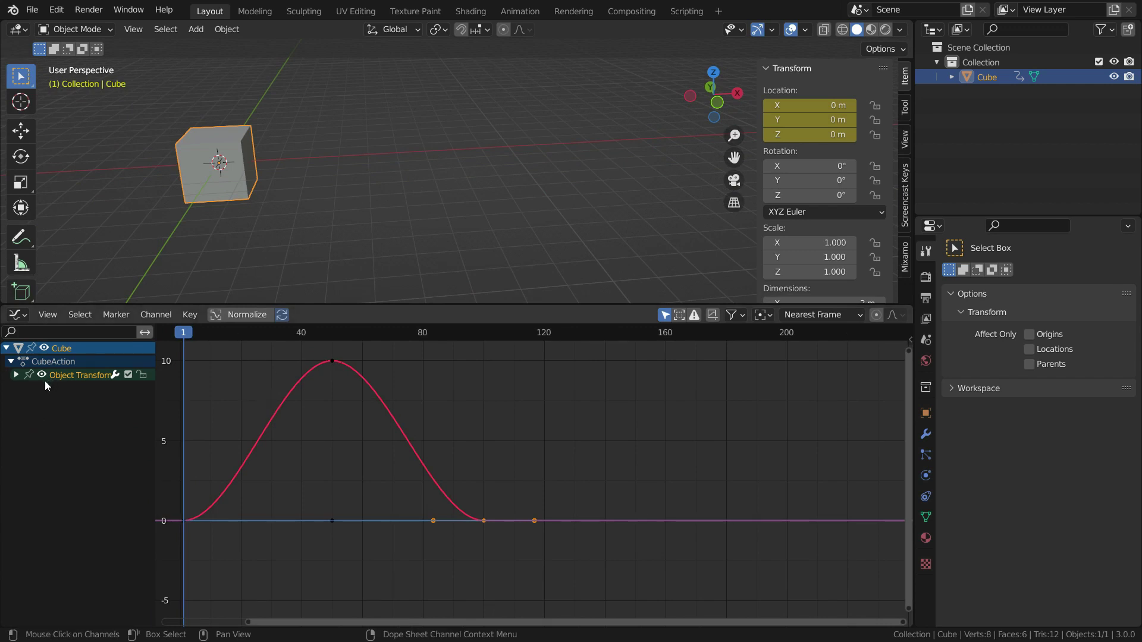
Step: Expand the Location channels and hide the other curves, keeping only X Location visible
{"action": "left_click", "coordinate": [16, 375]}
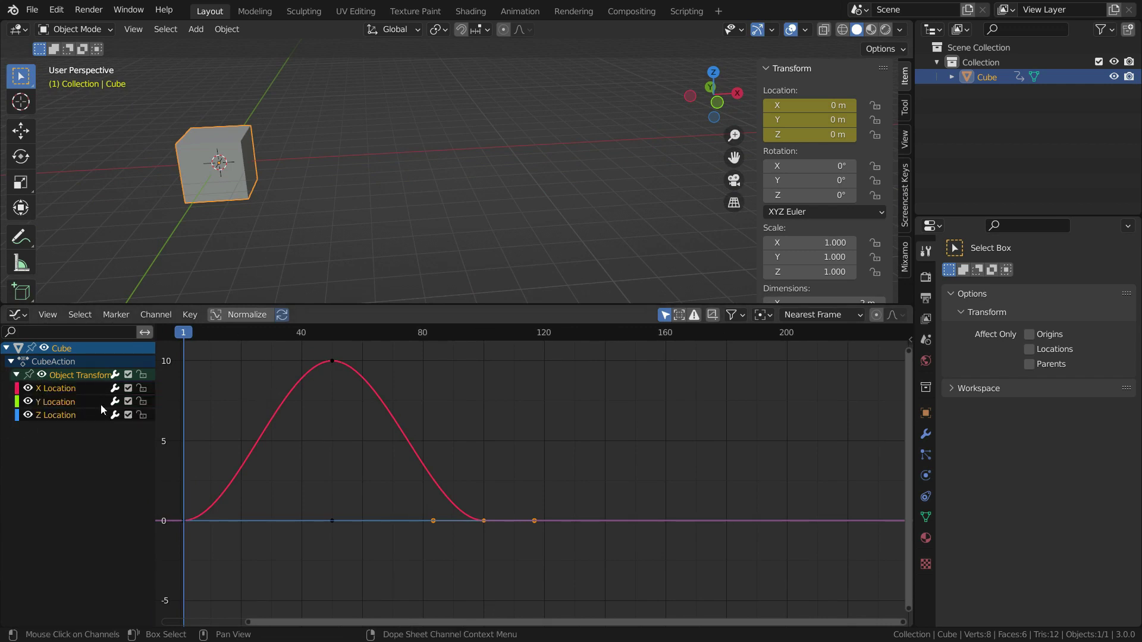
{"action": "left_click", "coordinate": [28, 388]}
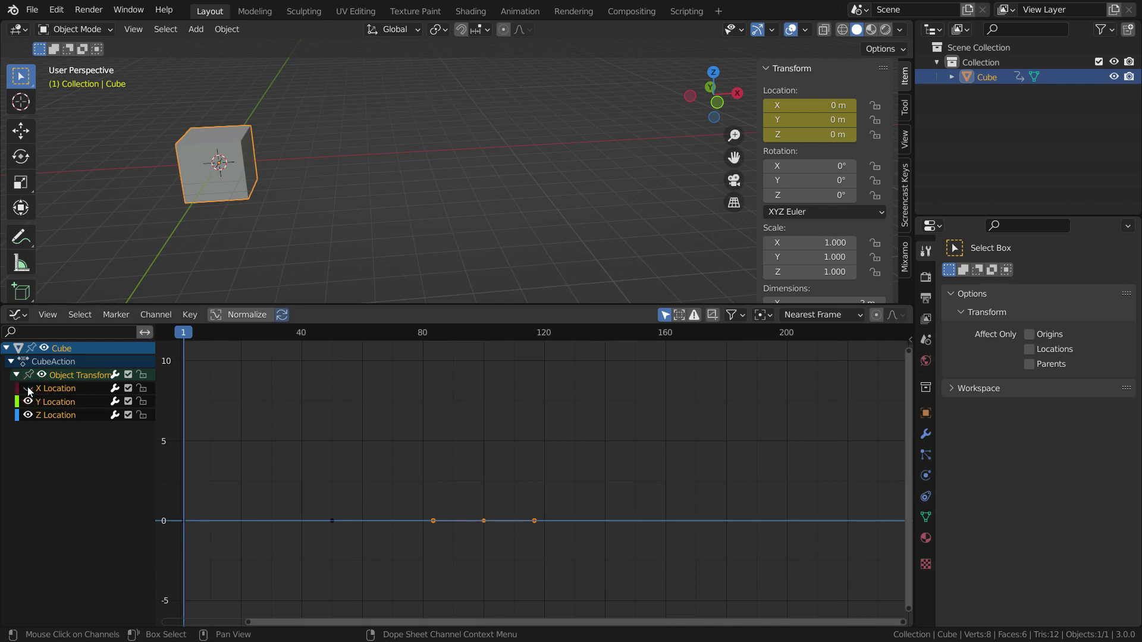
{"action": "left_click", "coordinate": [28, 387]}
{"action": "left_click", "coordinate": [28, 415]}
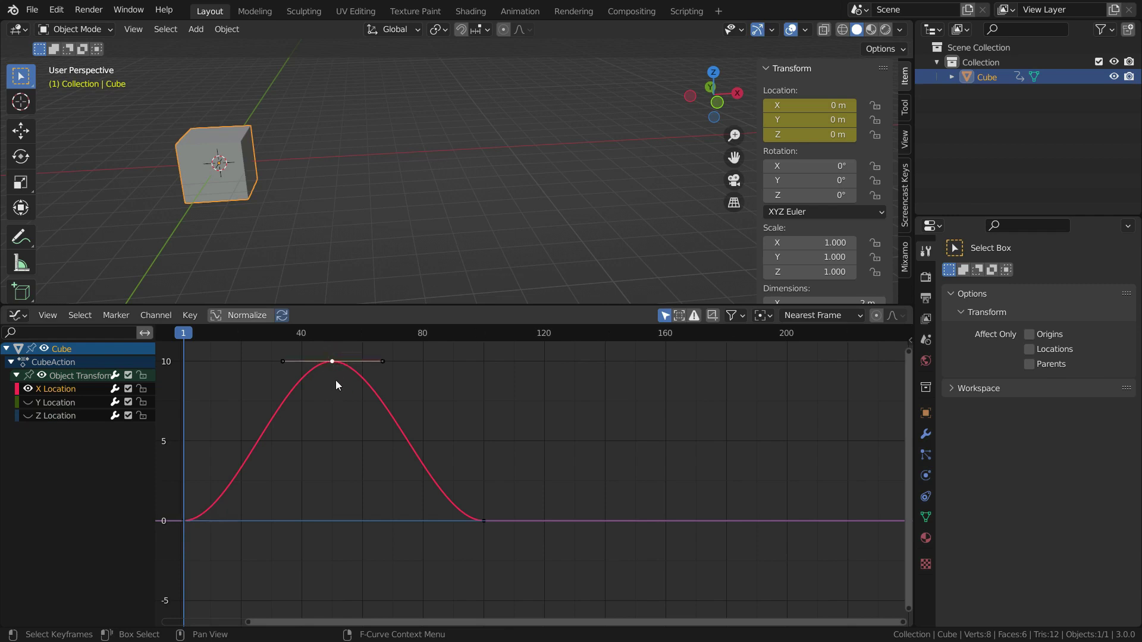
Step: Select the curve's end keyframe, enlarge the graph area, and pan the view to start at frame 1
{"action": "left_click", "coordinate": [484, 521]}
{"action": "left_click_drag", "start_coordinate": [418, 305], "coordinate": [418, 248]}
{"action": "middle_click_drag", "start_coordinate": [321, 421], "coordinate": [407, 433]}
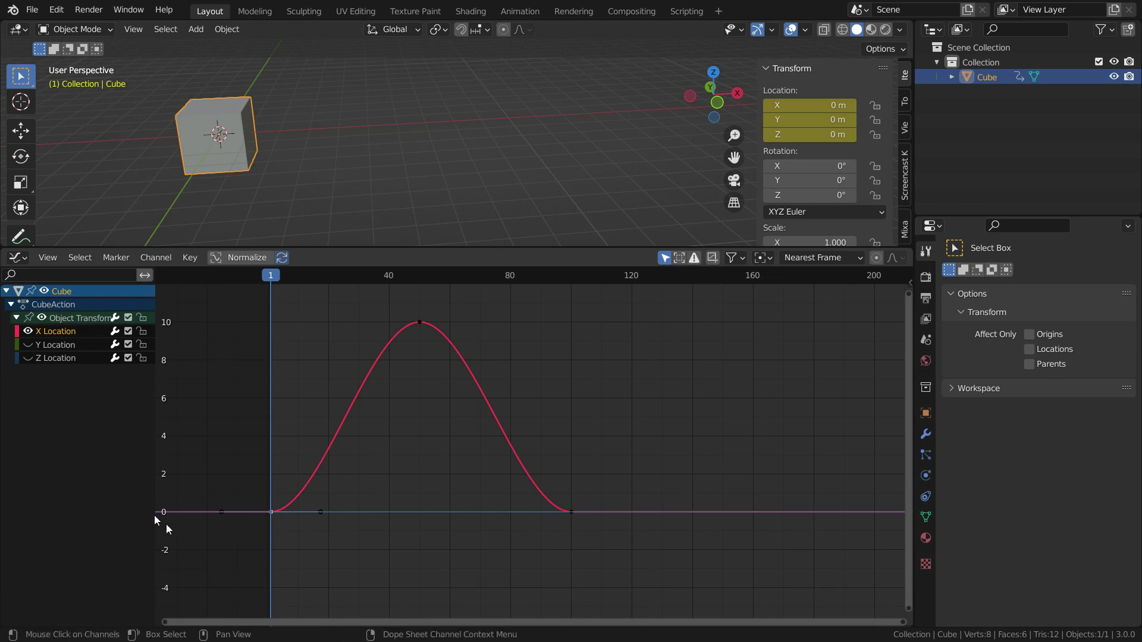
Step: Select the peak keyframe at 10 and scrub from frame 1 through 51 toward frame 100
{"action": "left_click", "coordinate": [420, 323]}
{"action": "left_click_drag", "start_coordinate": [270, 277], "coordinate": [419, 302]}
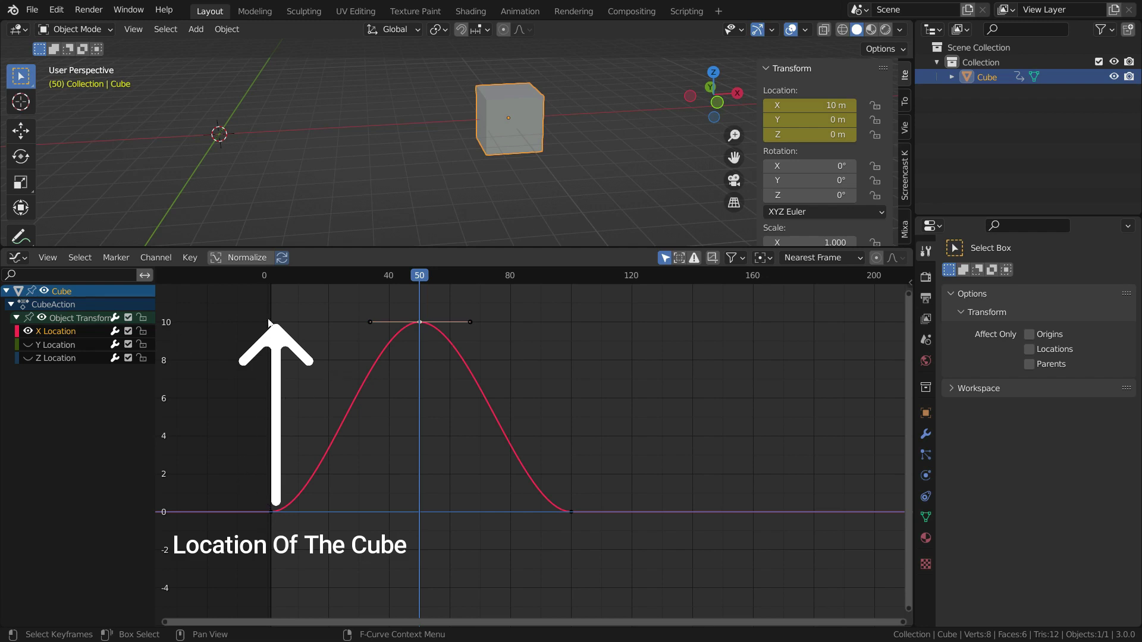
{"action": "left_click_drag", "start_coordinate": [422, 276], "coordinate": [562, 512]}
Step: Replay the cube's out-and-back X motion twice from frame 0, then select all keyframes with A
{"action": "left_click", "coordinate": [563, 512]}
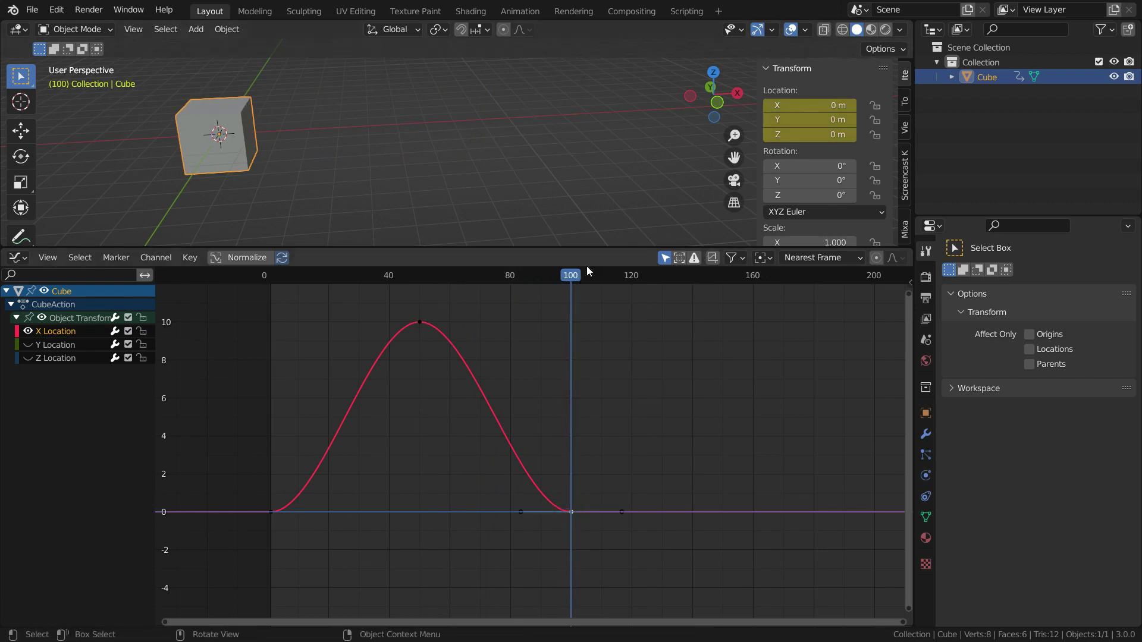
{"action": "left_click_drag", "start_coordinate": [570, 277], "coordinate": [269, 424]}
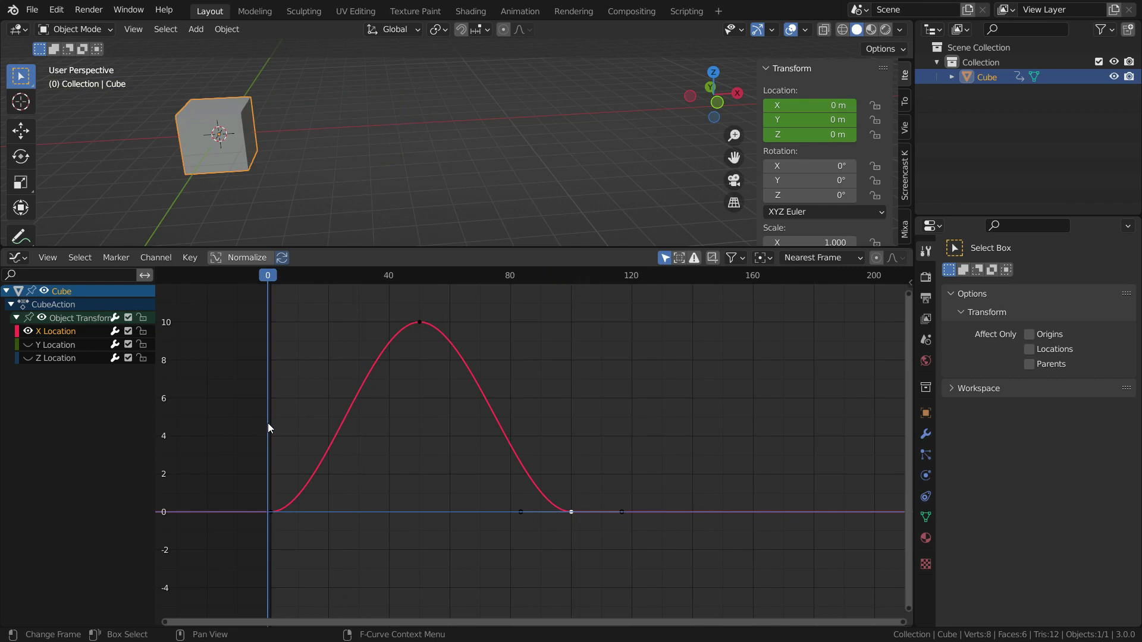
{"action": "key", "text": "space"}
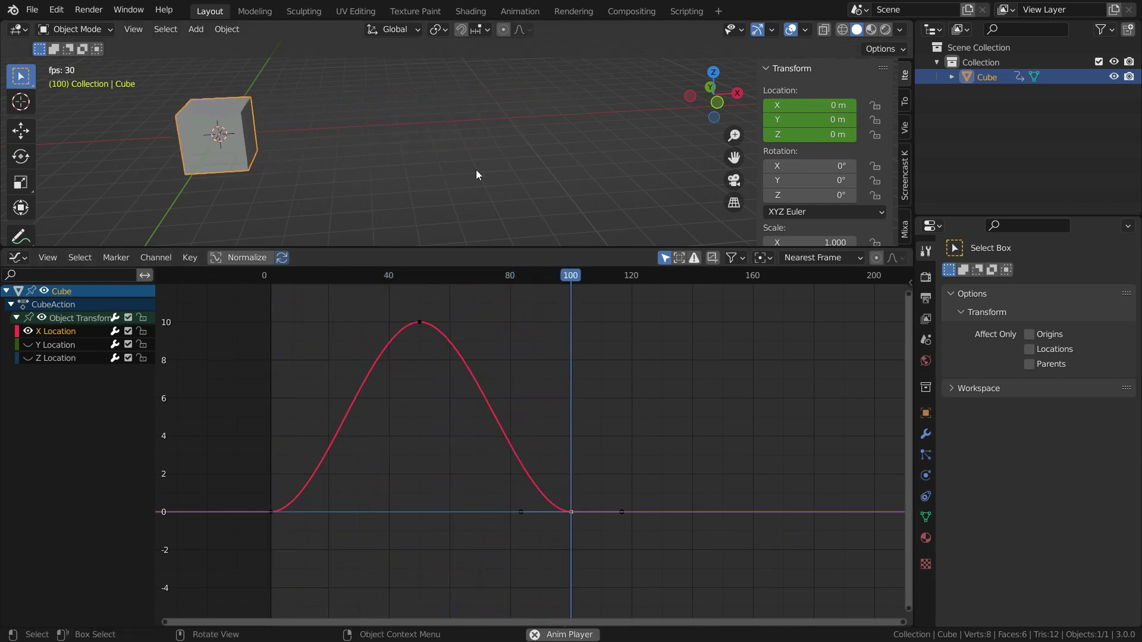
{"action": "key", "text": "space"}
{"action": "key", "text": "shift+Left"}
{"action": "key", "text": "space"}
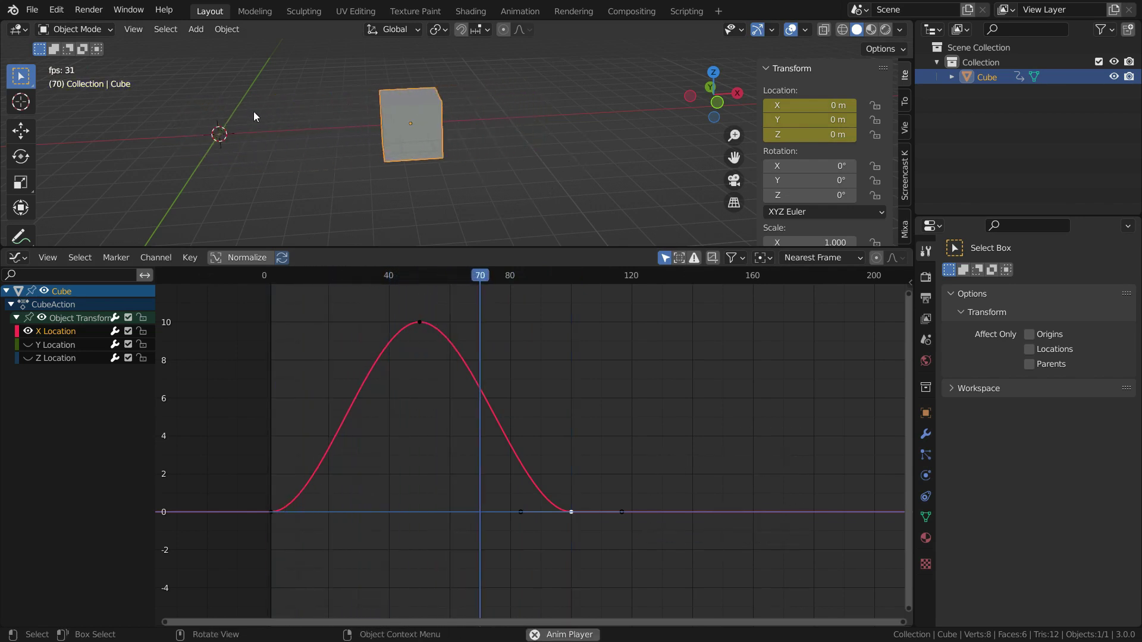
{"action": "key", "text": "space"}
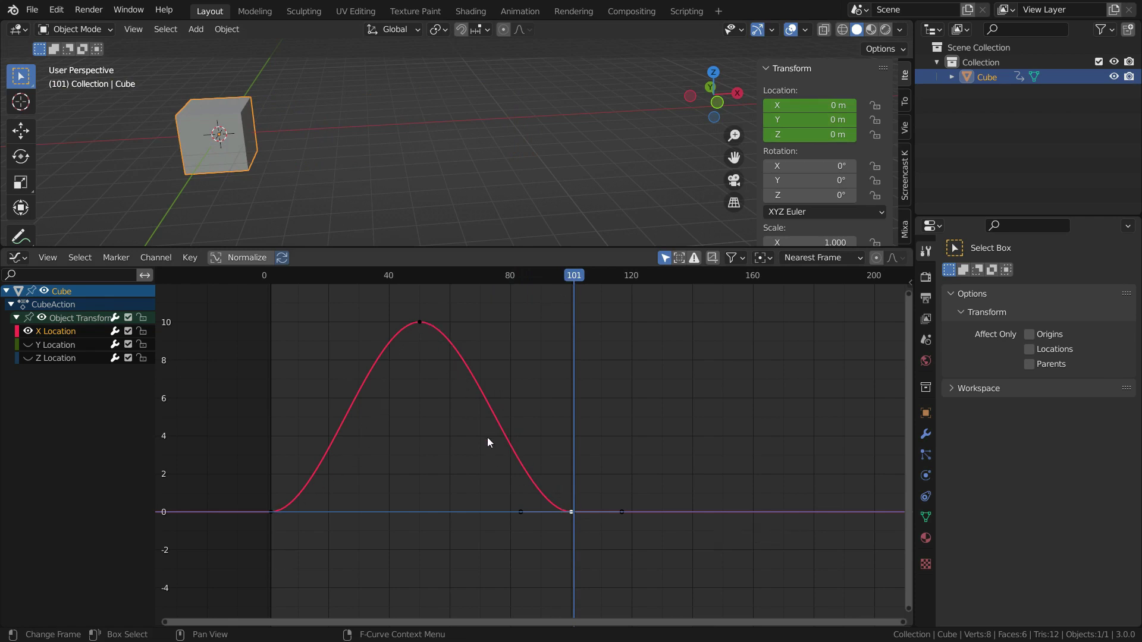
{"action": "scroll", "coordinate": [412, 315], "scroll_direction": "up", "scroll_amount": 1}
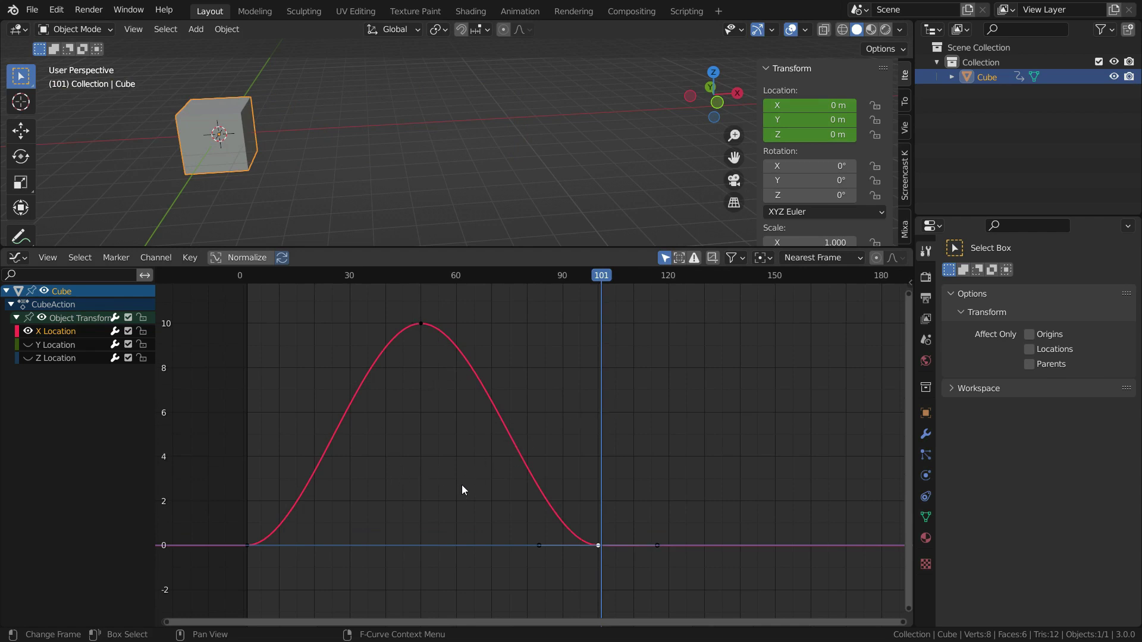
{"action": "key", "text": "a"}
{"action": "right_click", "coordinate": [818, 348]}
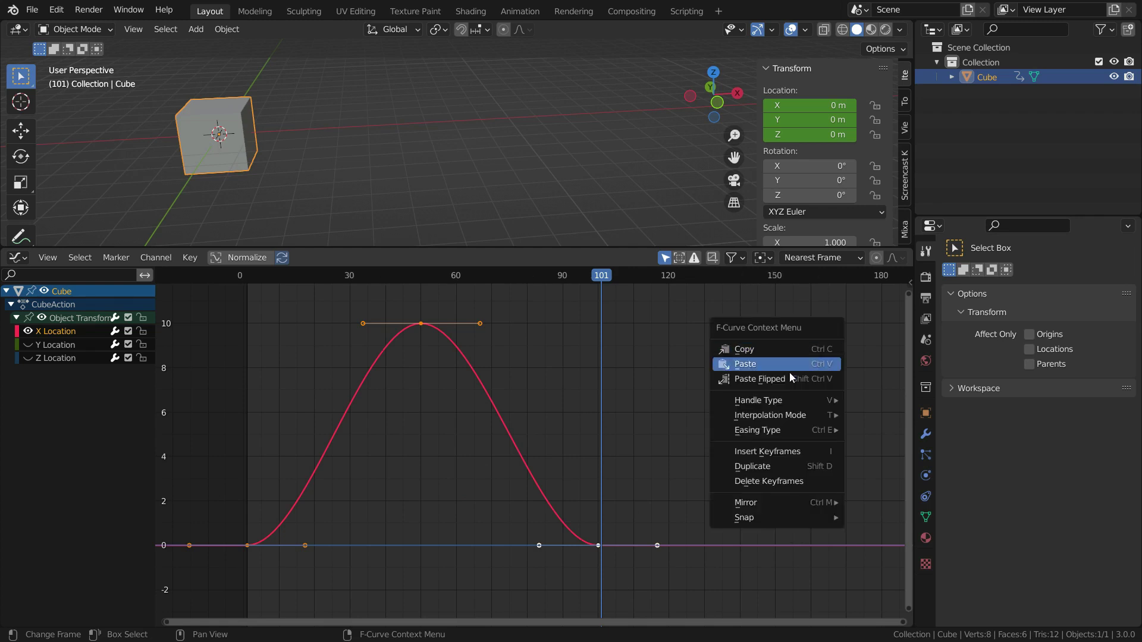
{"action": "mouse_move", "coordinate": [776, 420]}
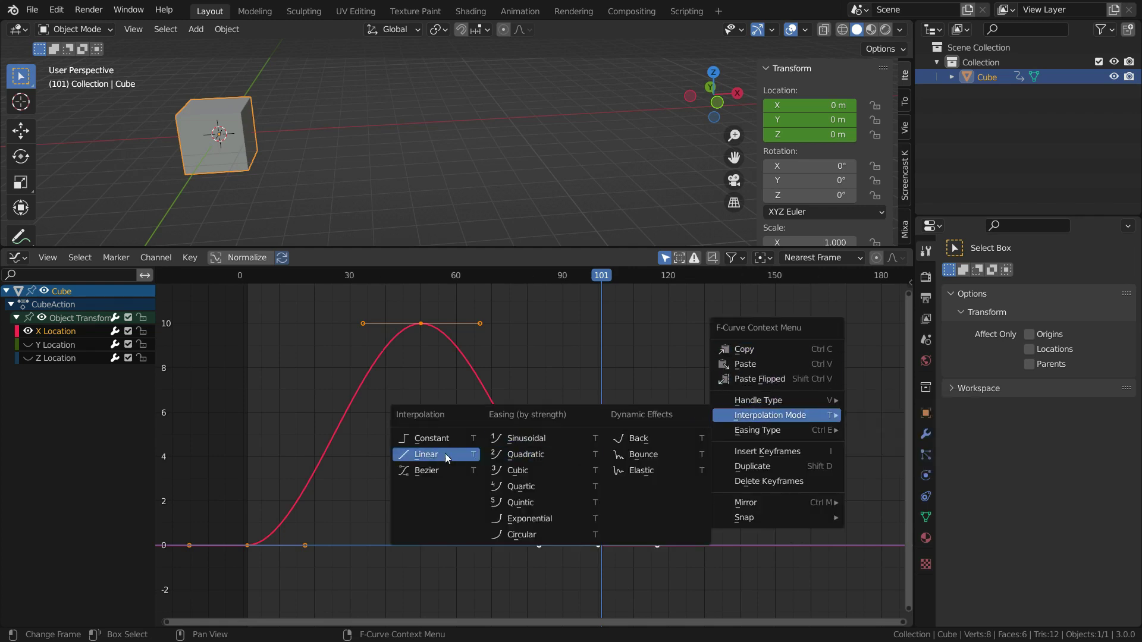
{"action": "left_click", "coordinate": [526, 439]}
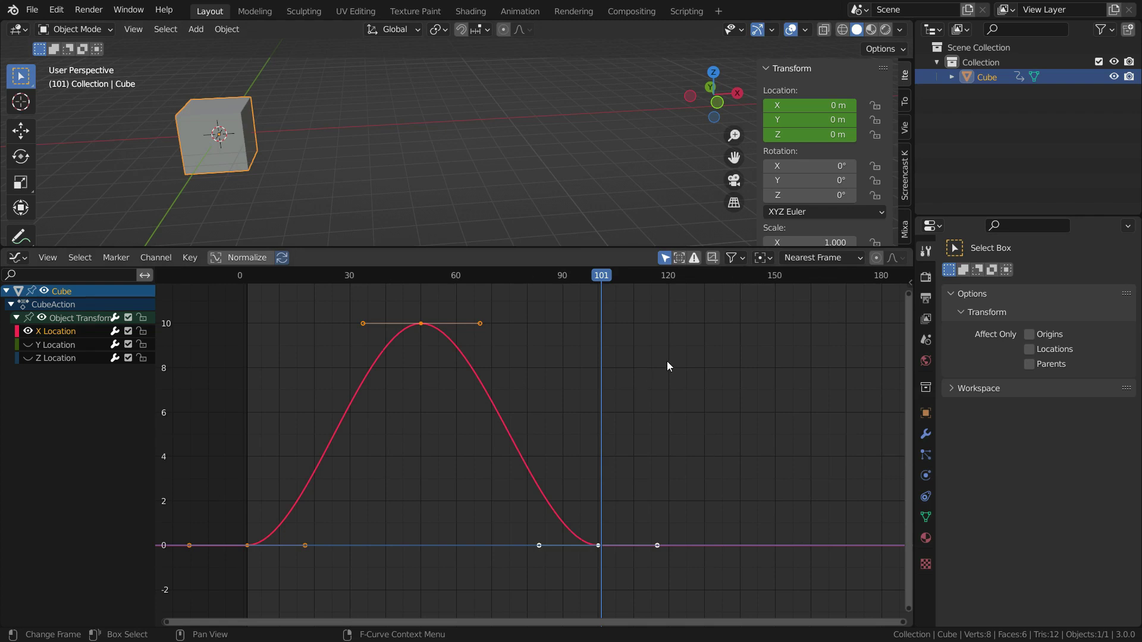
{"action": "key", "text": "t"}
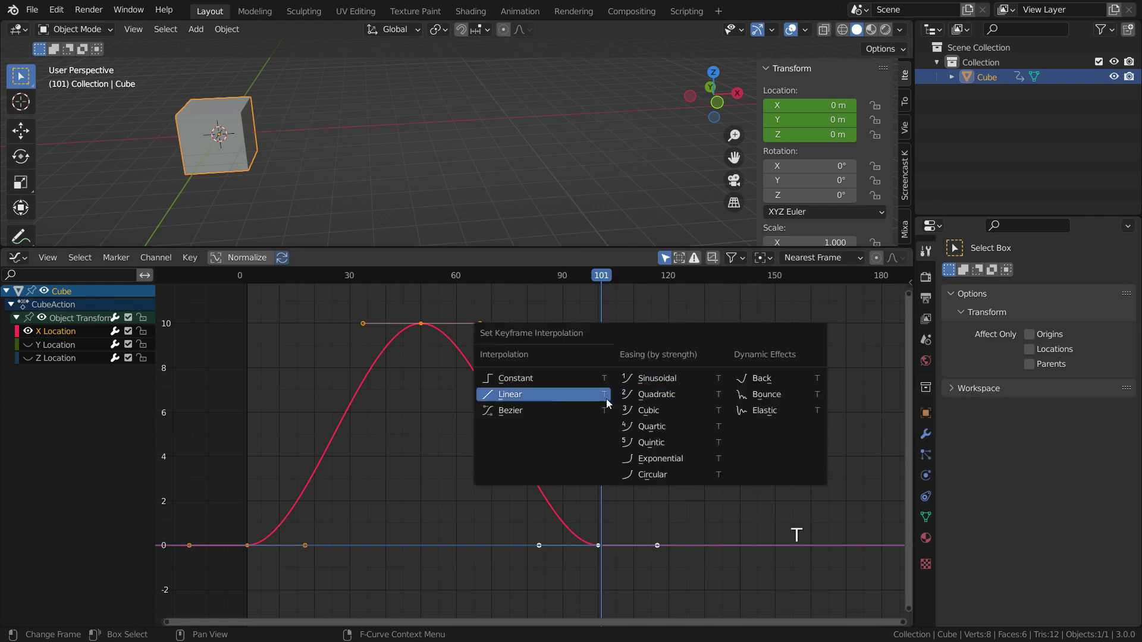
{"action": "left_click", "coordinate": [587, 394]}
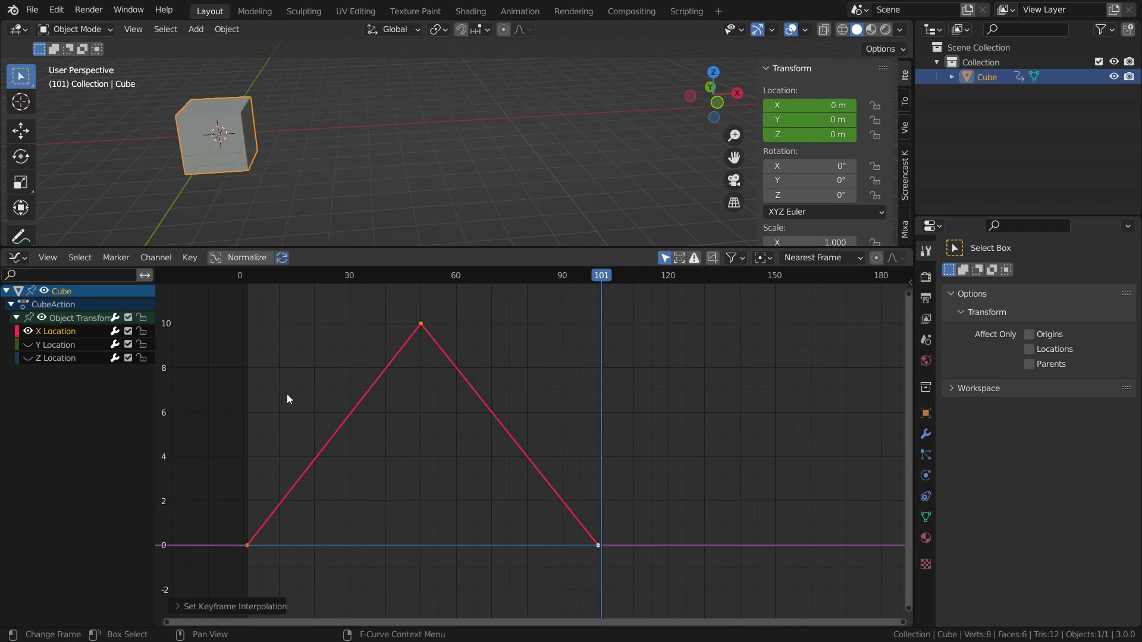
{"action": "key", "text": "Left"}
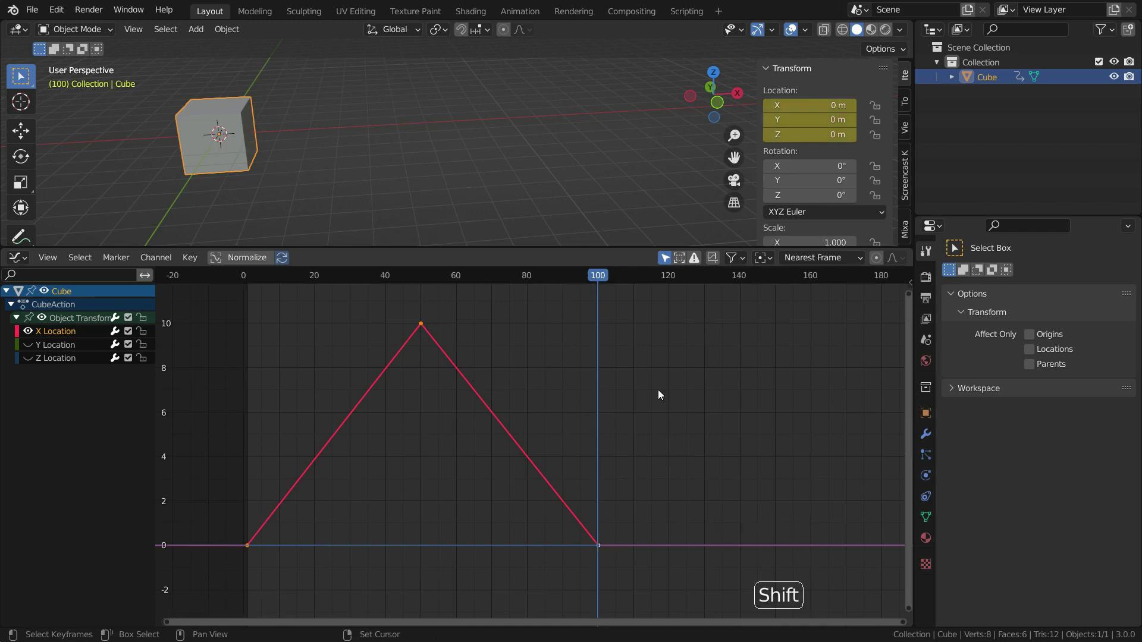
{"action": "key", "text": "shift+Left"}
{"action": "key", "text": "space"}
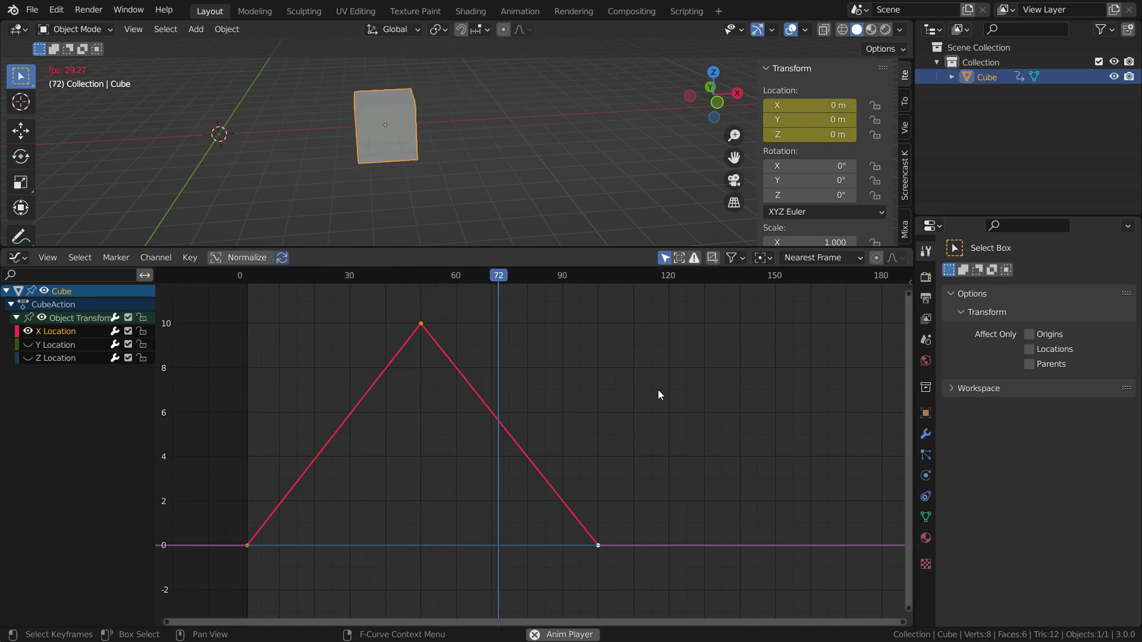
{"action": "key", "text": "space"}
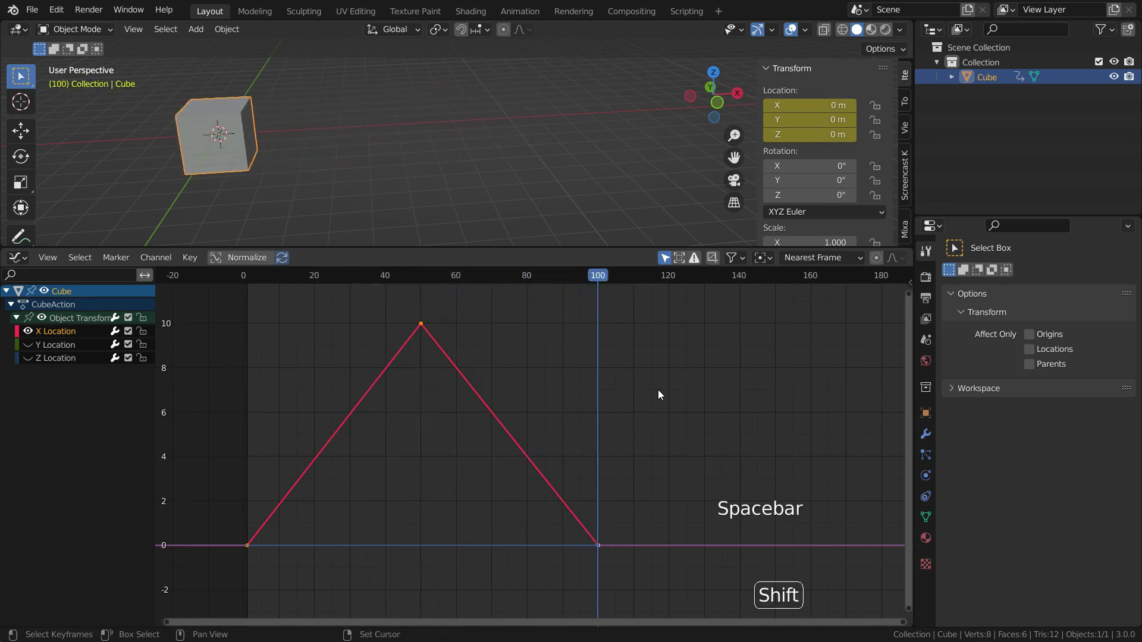
{"action": "key", "text": "shift+Left"}
{"action": "key", "text": "space"}
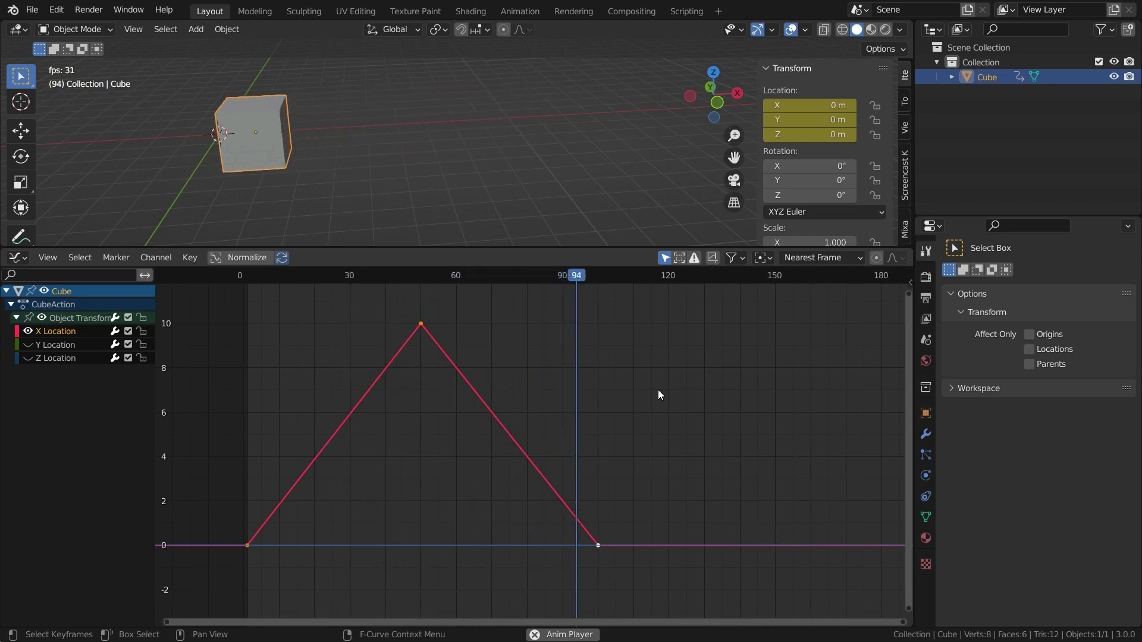
{"action": "key", "text": "space"}
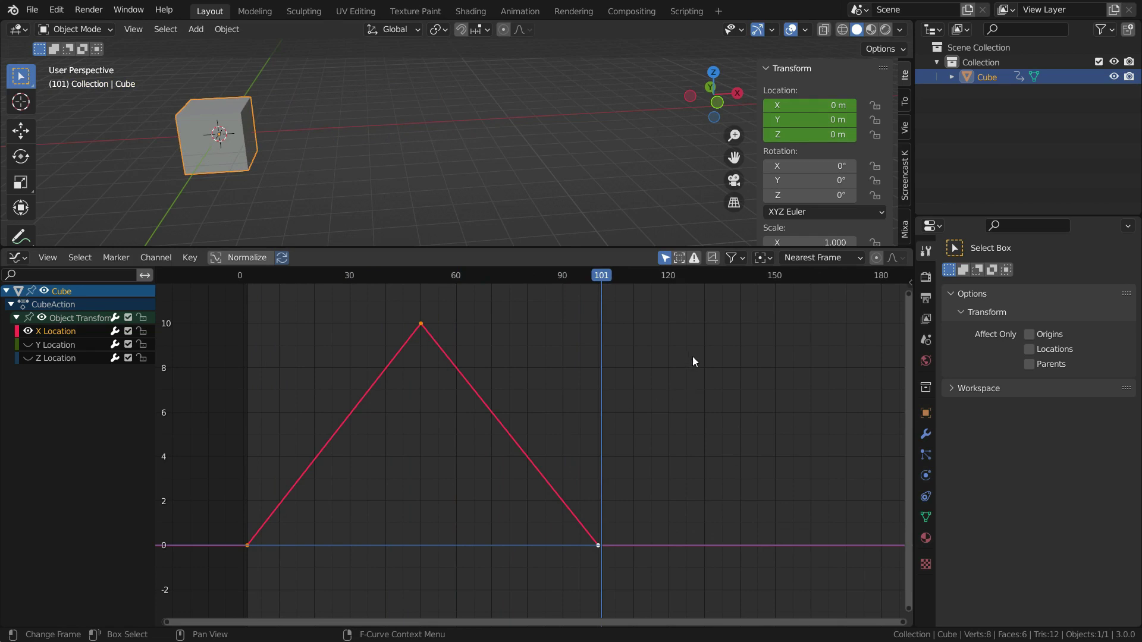
Step: Switch the X Location keys to Constant interpolation and play the stepped motion from frame 1
{"action": "key", "text": "t"}
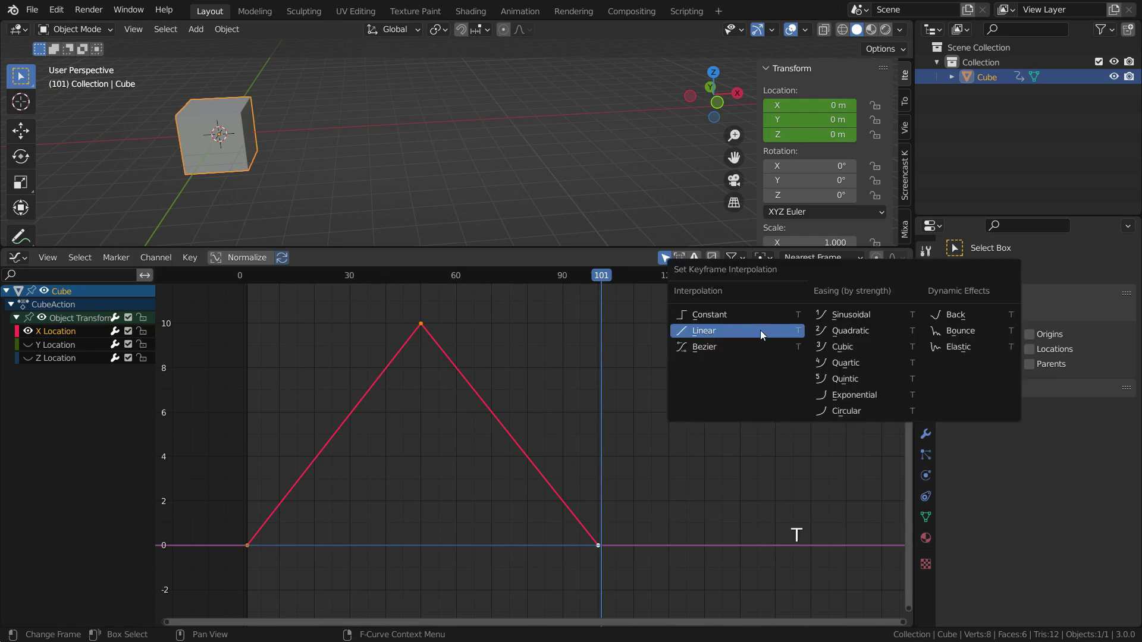
{"action": "left_click", "coordinate": [723, 319]}
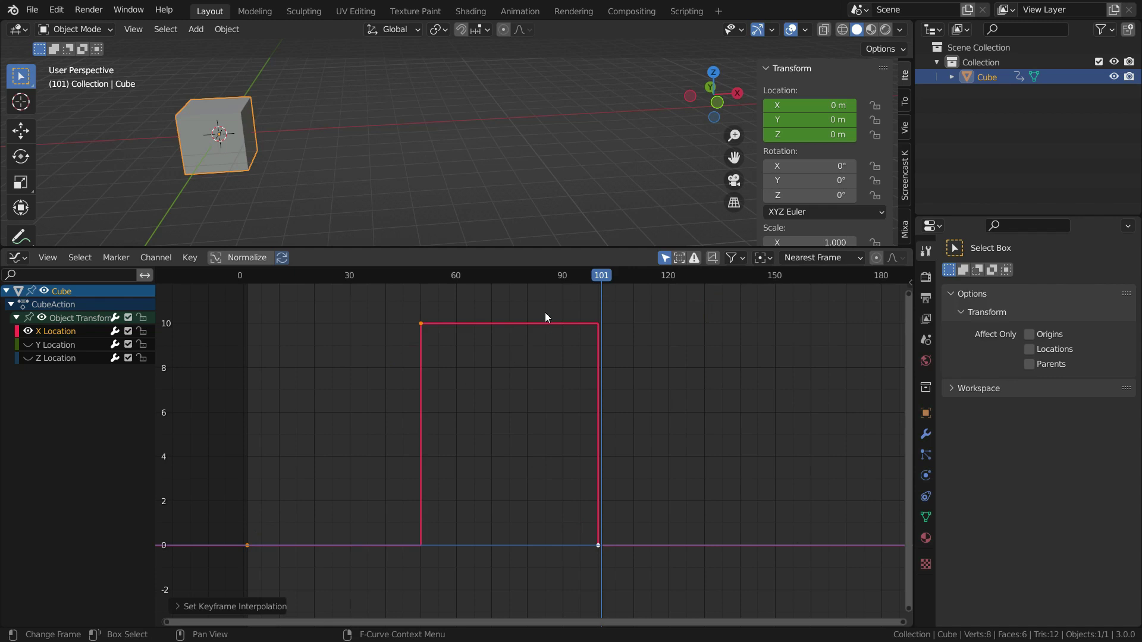
{"action": "key", "text": "shift+Left"}
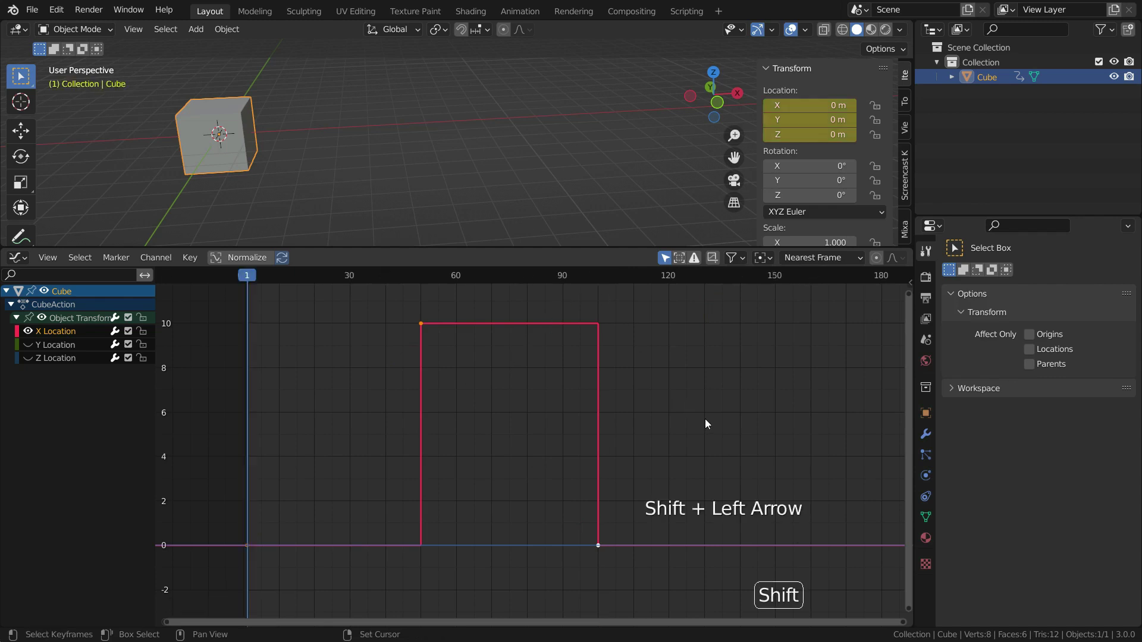
{"action": "key", "text": "space"}
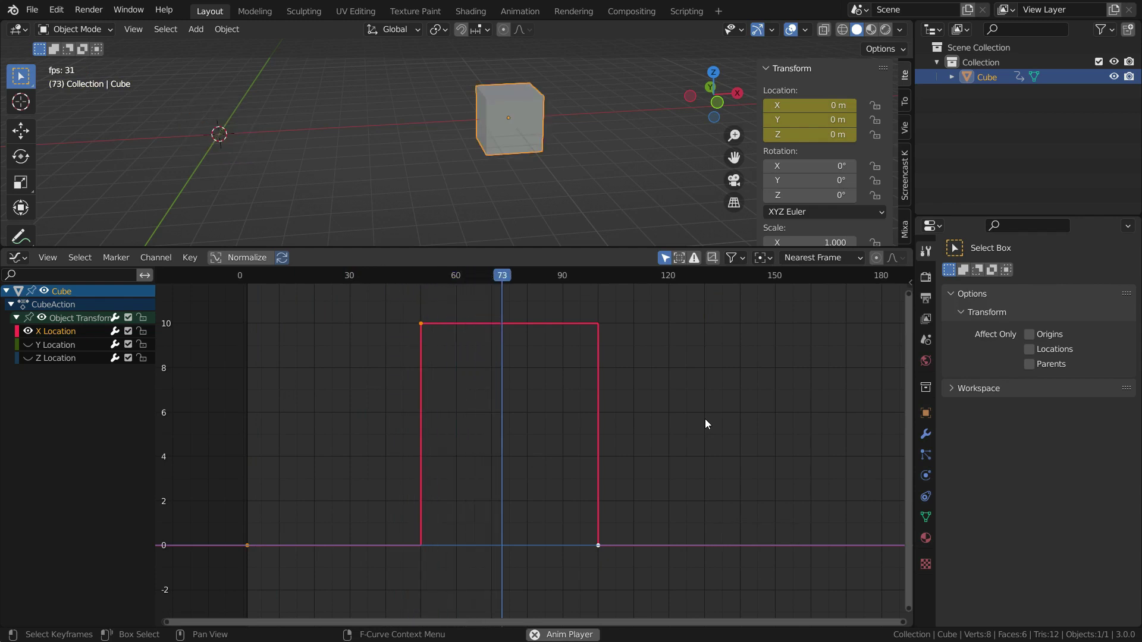
{"action": "key", "text": "space"}
Step: Select the last keyframe near frame 100 and replay the stepped animation from the start
{"action": "left_click", "coordinate": [599, 544]}
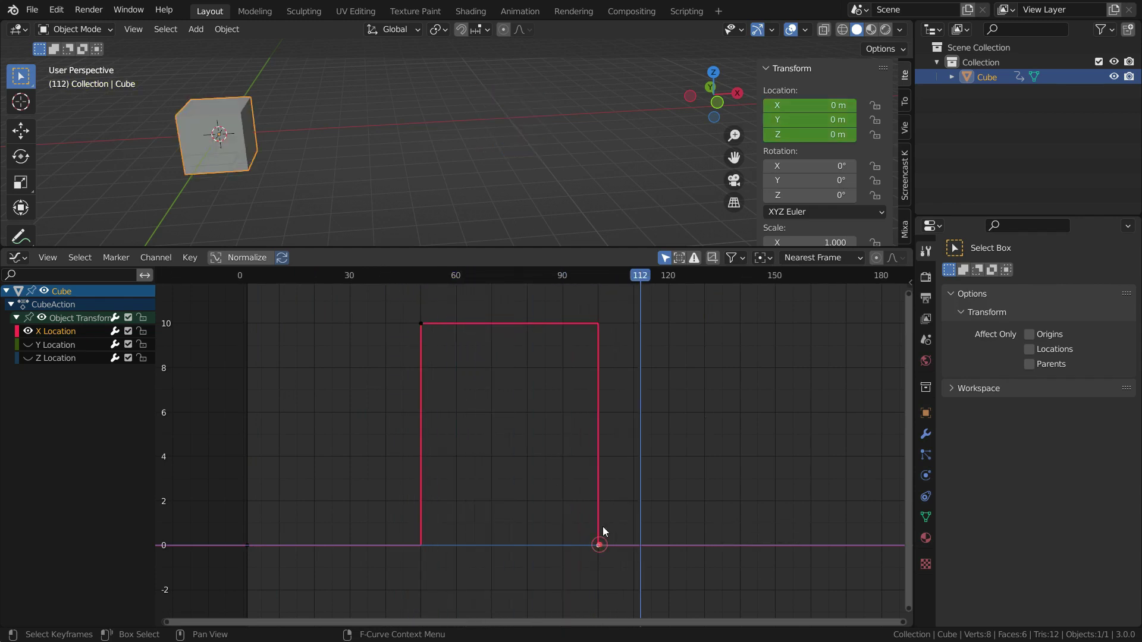
{"action": "key", "text": "shift+Left"}
{"action": "key", "text": "space"}
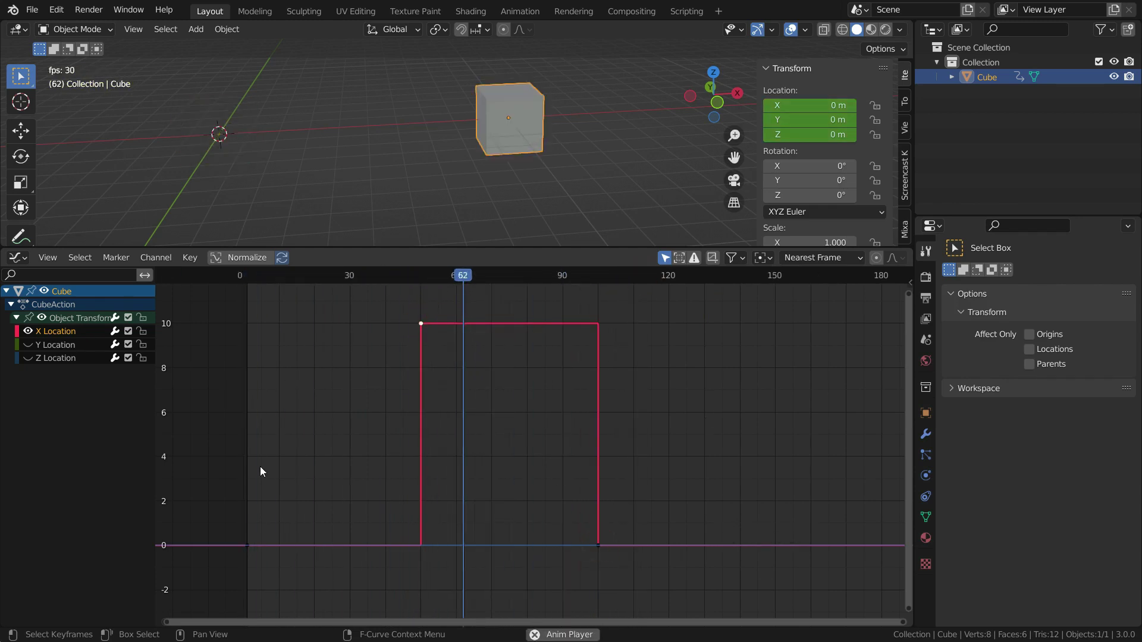
{"action": "key", "text": "space"}
Step: Set all X Location keys to Bezier, then make the first keyframe Linear for a straight rise to 10
{"action": "key", "text": "a"}
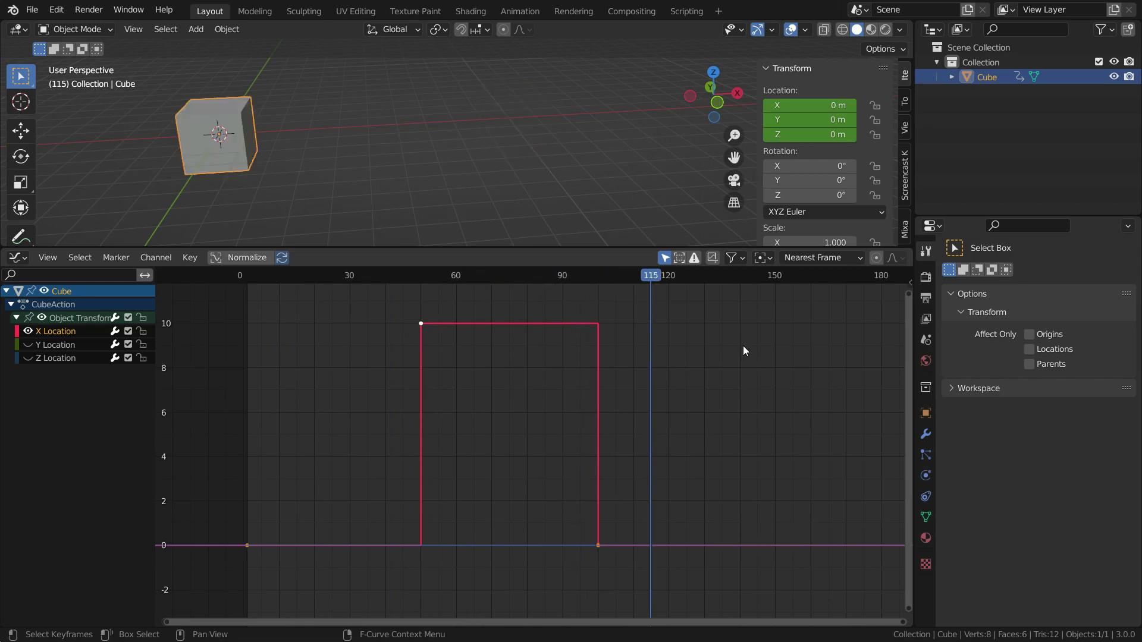
{"action": "key", "text": "t"}
{"action": "left_click", "coordinate": [713, 377]}
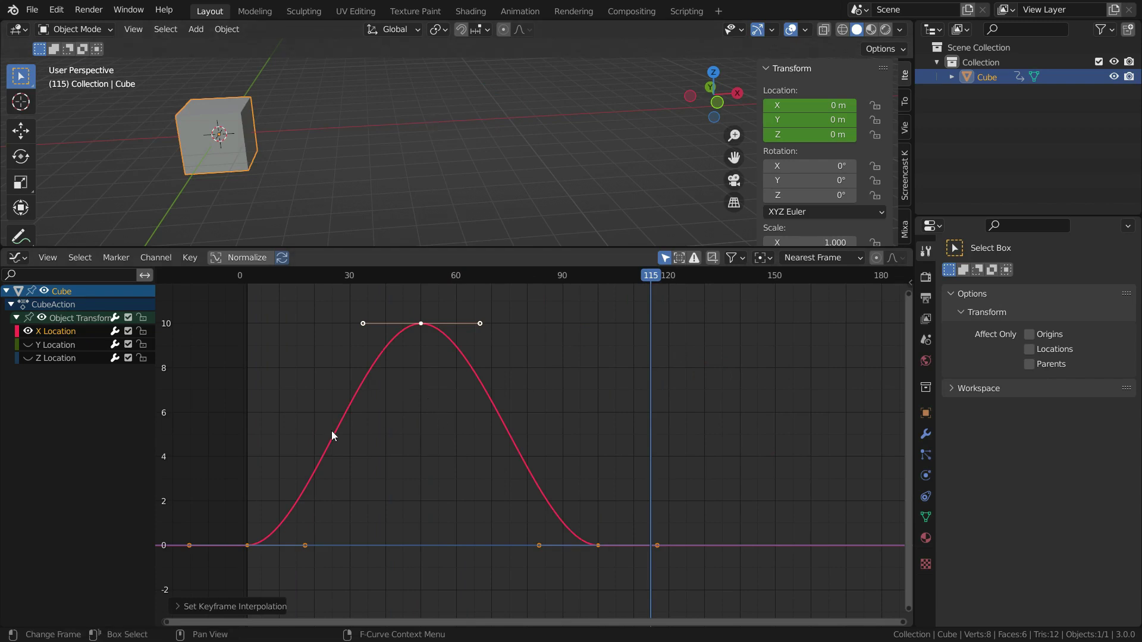
{"action": "left_click", "coordinate": [248, 546]}
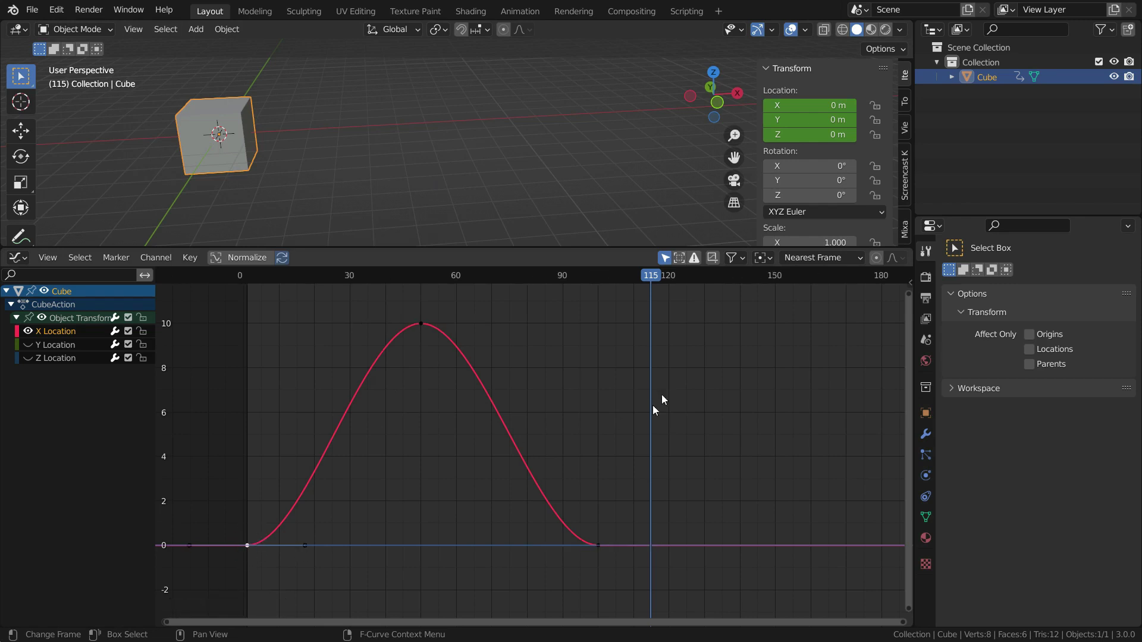
{"action": "key", "text": "t"}
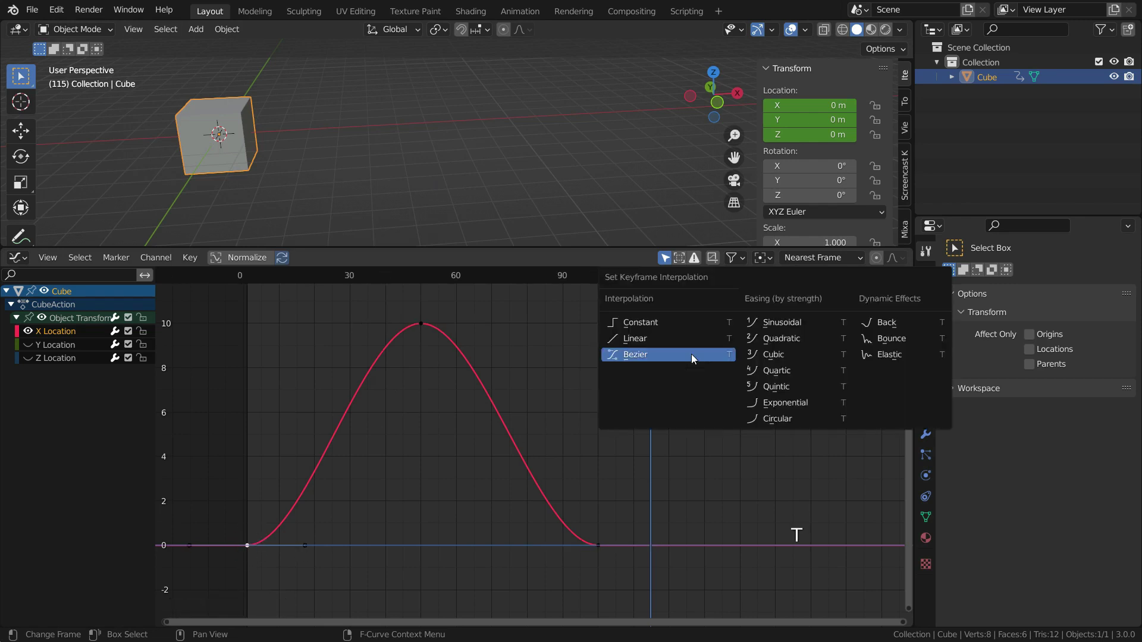
{"action": "left_click", "coordinate": [690, 341]}
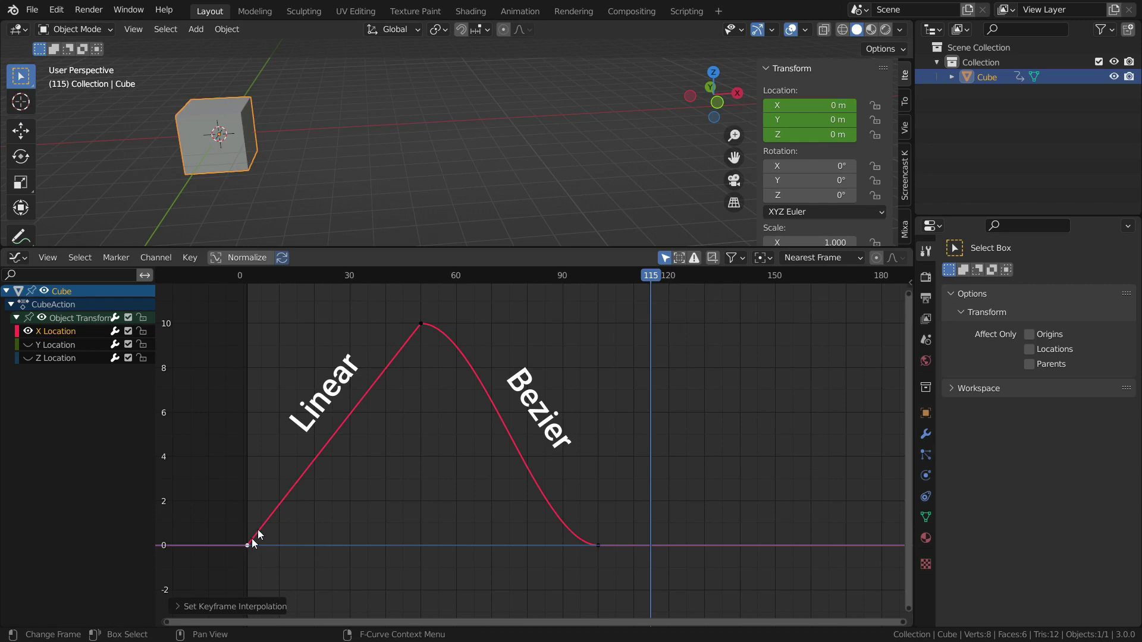
{"action": "left_click", "coordinate": [598, 548]}
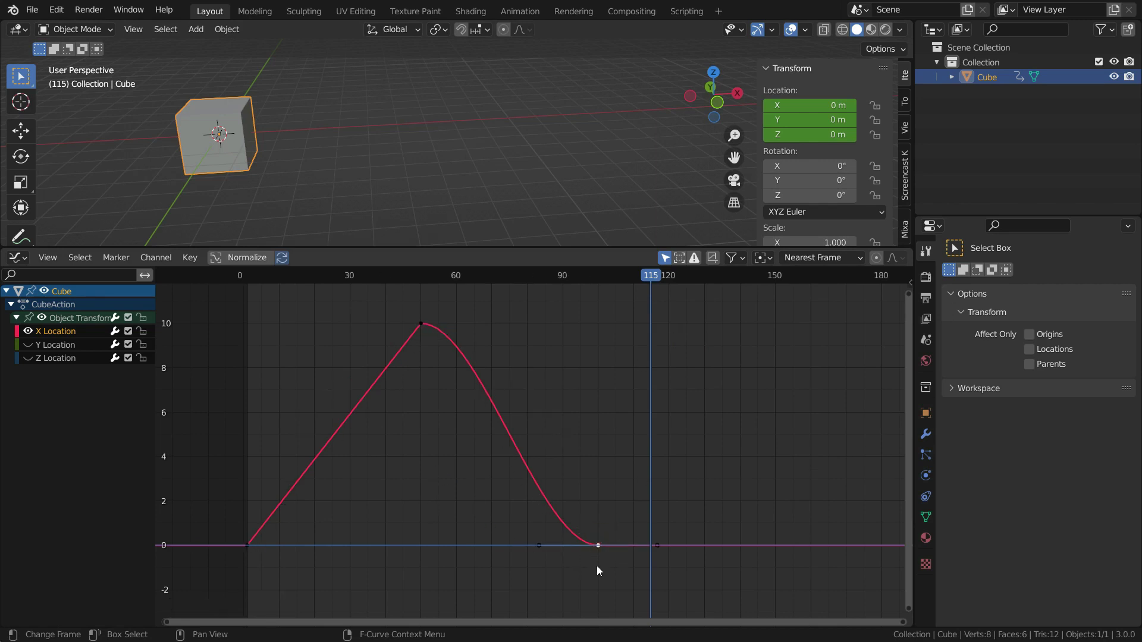
{"action": "key", "text": "g"}
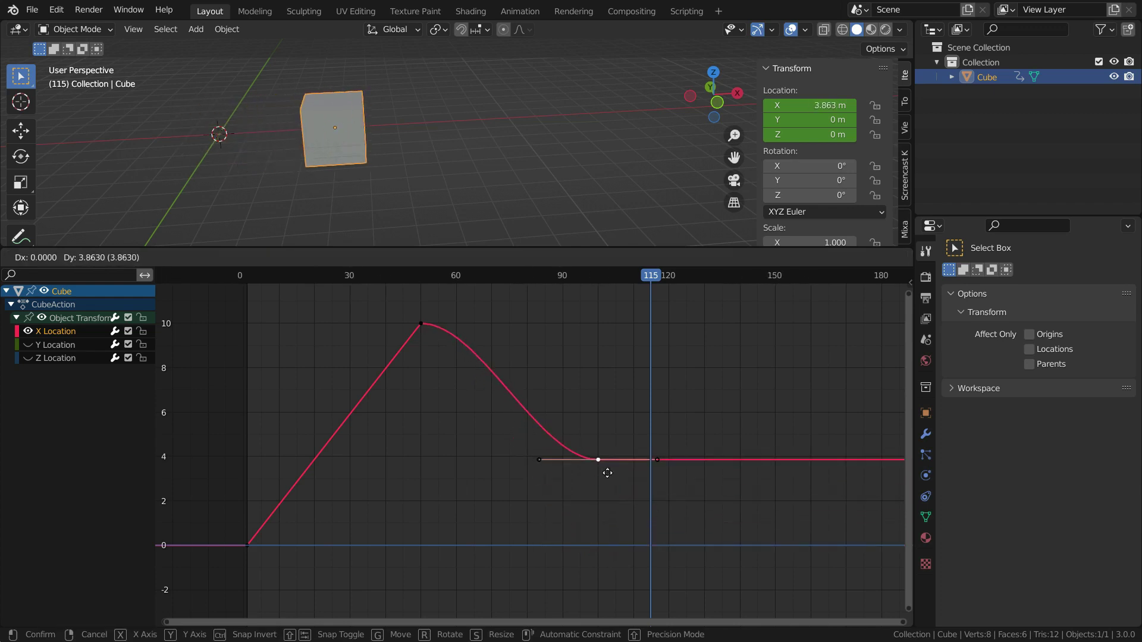
{"action": "left_click", "coordinate": [612, 496]}
{"action": "key", "text": "r"}
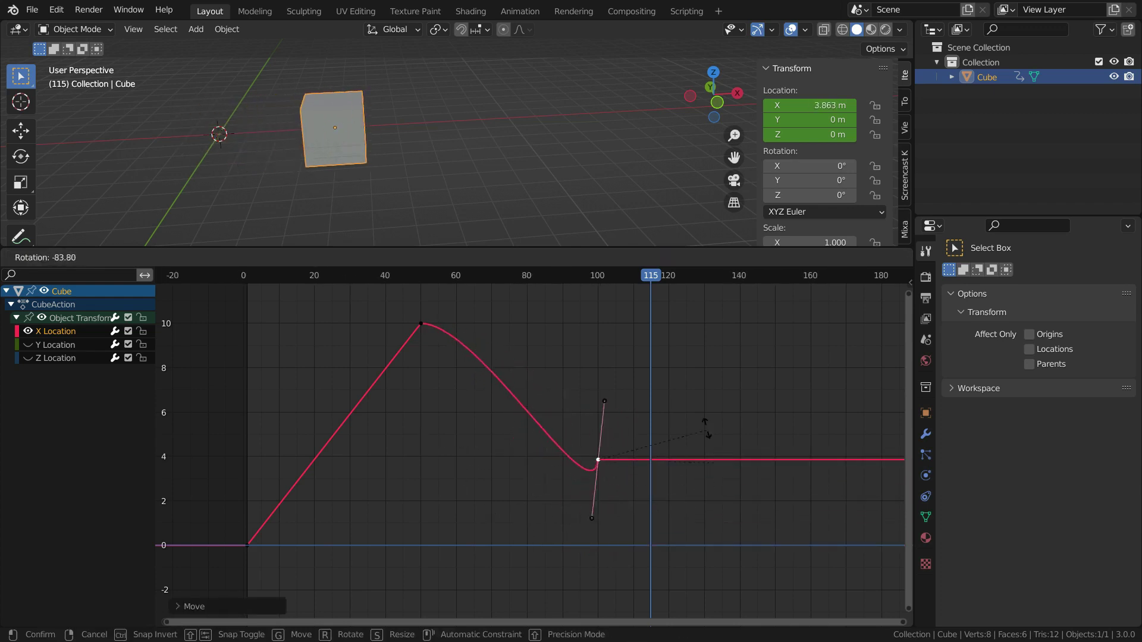
{"action": "key", "text": "Escape"}
{"action": "key", "text": "s"}
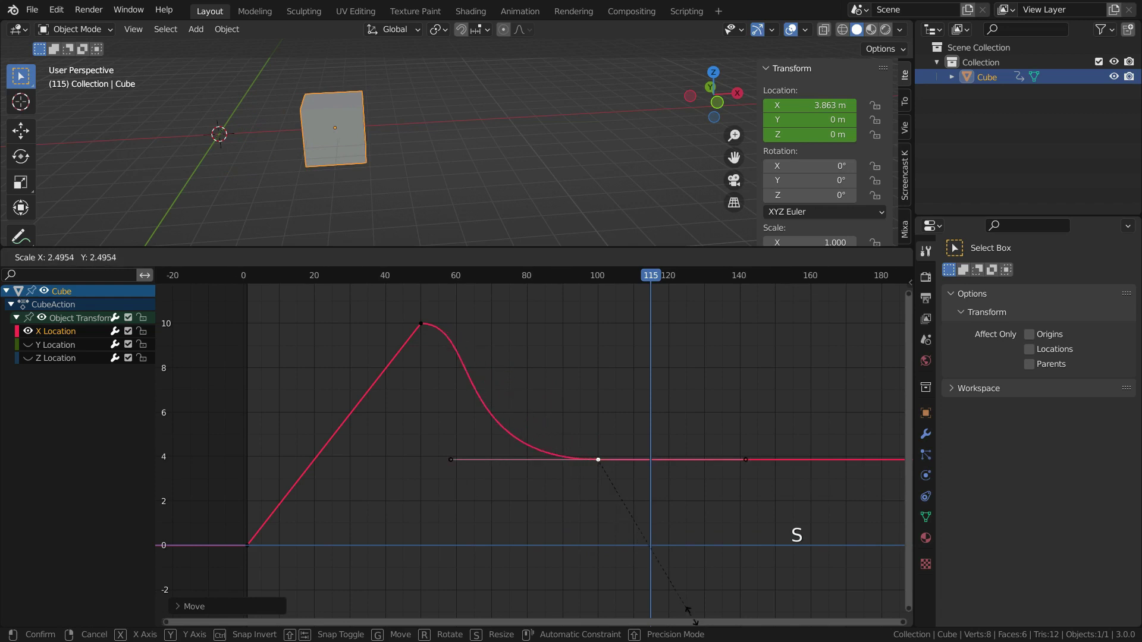
{"action": "left_click", "coordinate": [662, 527]}
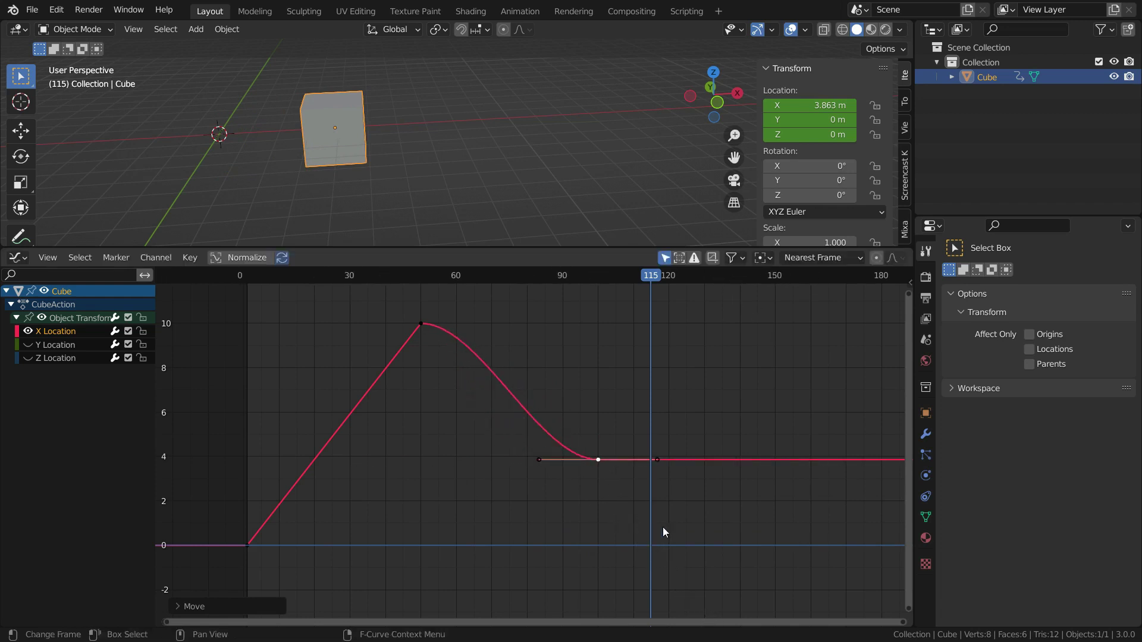
{"action": "left_click", "coordinate": [658, 460]}
{"action": "key", "text": "r"}
{"action": "key", "text": "Escape"}
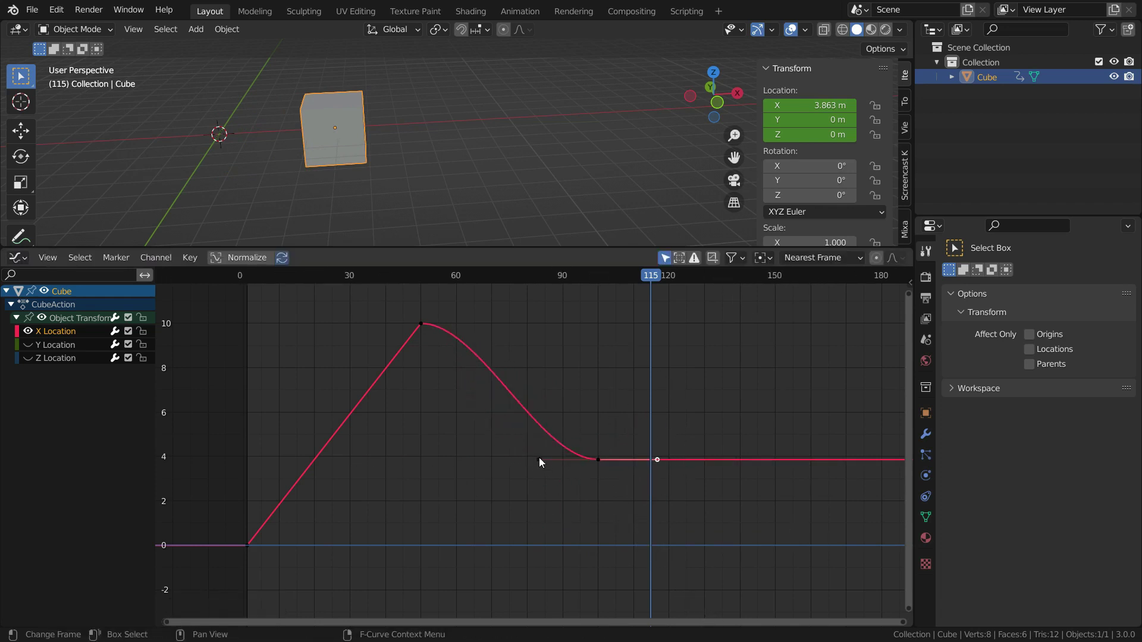
{"action": "left_click", "coordinate": [539, 460]}
{"action": "key", "text": "r"}
{"action": "key", "text": "s"}
{"action": "key", "text": "Escape"}
{"action": "key", "text": "ctrl+z"}
{"action": "key", "text": "ctrl+z"}
{"action": "key", "text": "ctrl+z"}
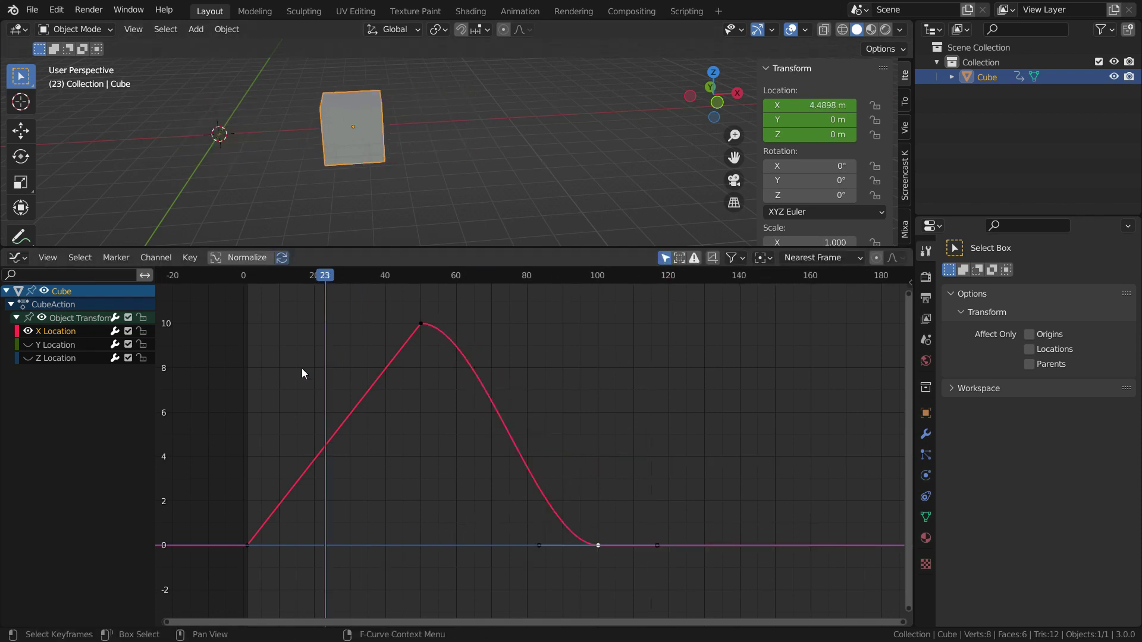
Step: Apply Quadratic easing to all X Location keys, stopping playback at frame 89
{"action": "key", "text": "ctrl+z"}
{"action": "key", "text": "a"}
{"action": "key", "text": "t"}
{"action": "left_click", "coordinate": [826, 344]}
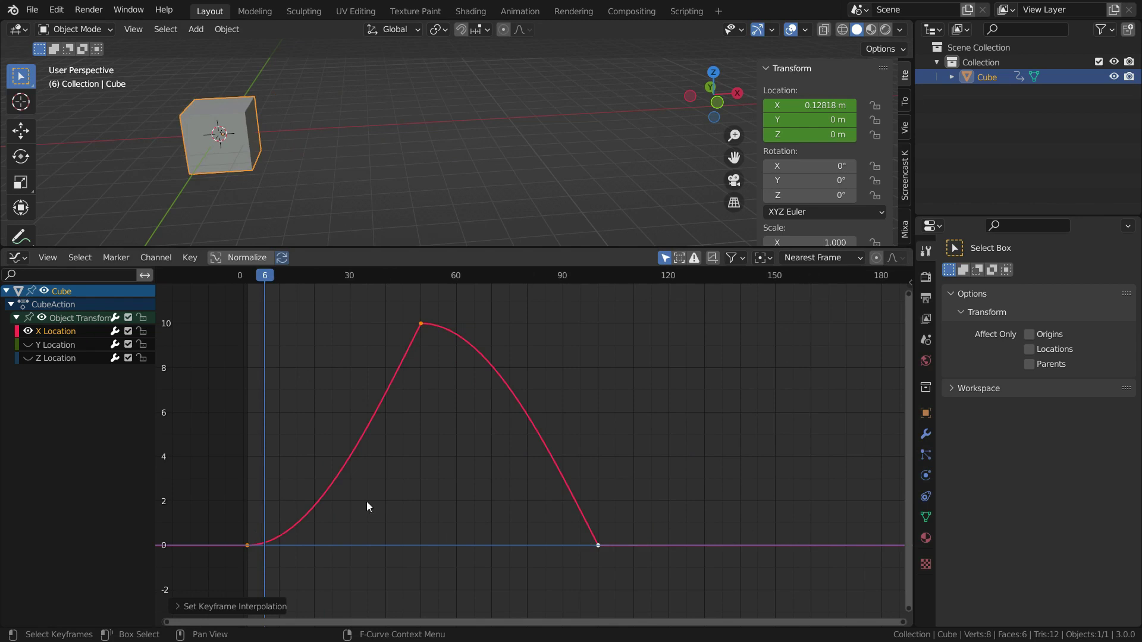
{"action": "key", "text": "space"}
Step: Try a stronger easing, then Quintic, replaying the cube's motion after each
{"action": "key", "text": "t"}
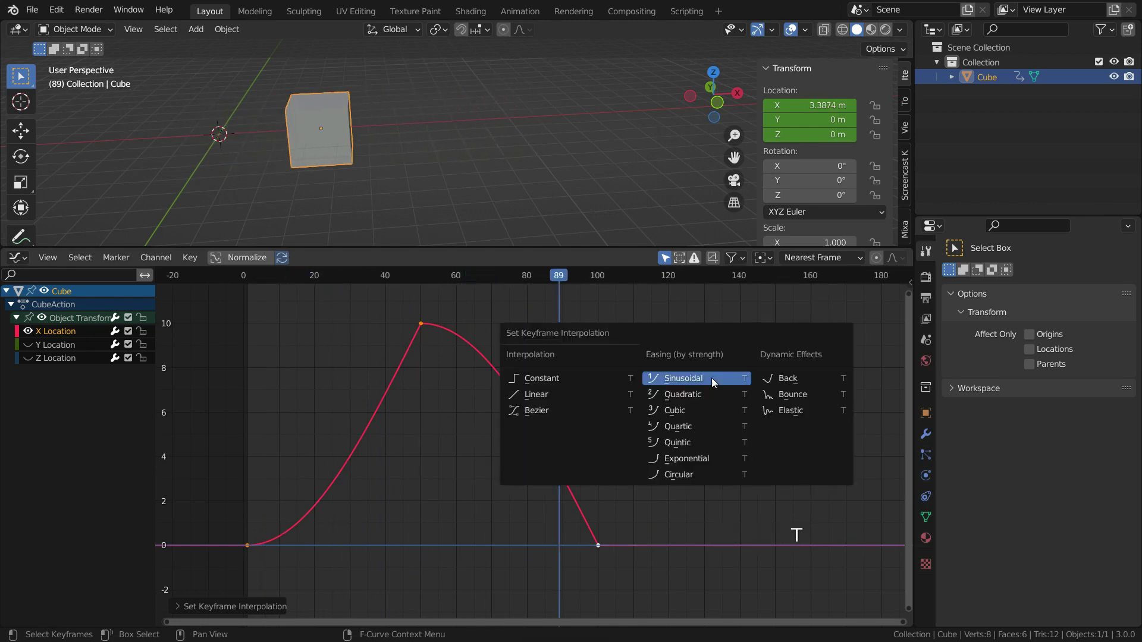
{"action": "key", "text": "t"}
{"action": "left_click", "coordinate": [704, 367]}
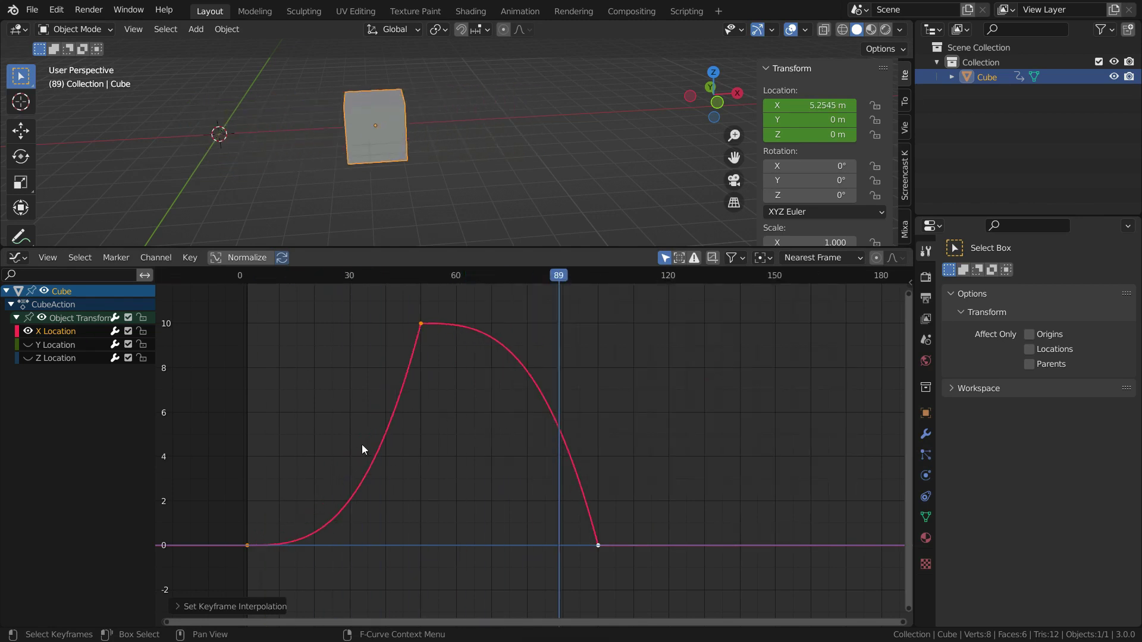
{"action": "key", "text": "space"}
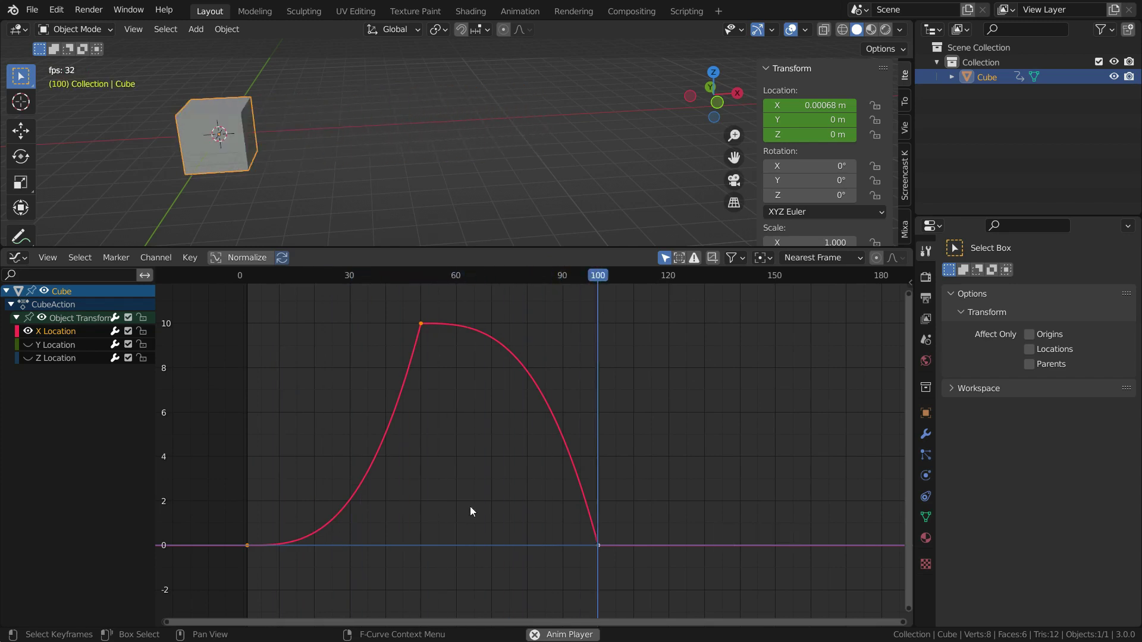
{"action": "key", "text": "space"}
{"action": "key", "text": "t"}
{"action": "left_click", "coordinate": [702, 394]}
{"action": "key", "text": "space"}
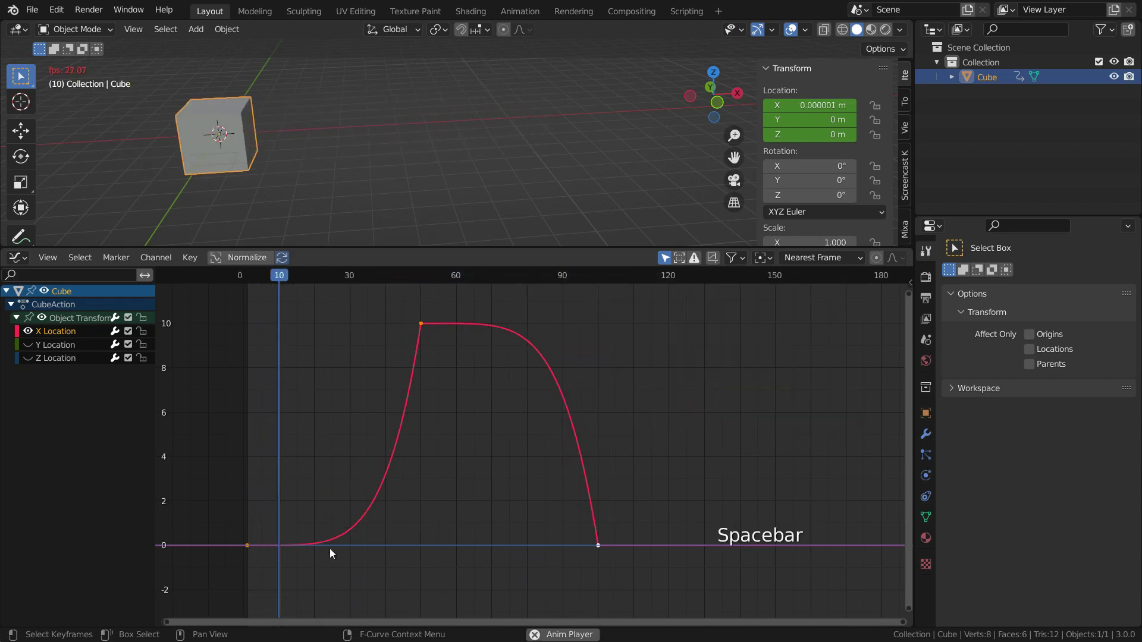
{"action": "key", "text": "space"}
Step: Switch the curve to Exponential easing and replay the motion
{"action": "key", "text": "t"}
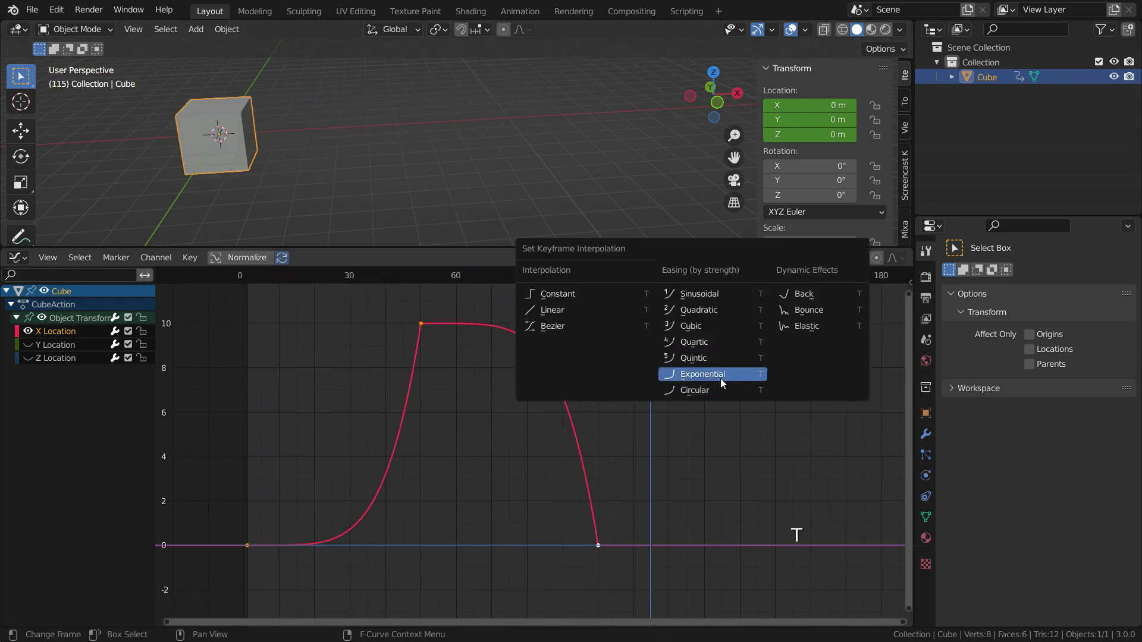
{"action": "left_click", "coordinate": [648, 377]}
{"action": "key", "text": "space"}
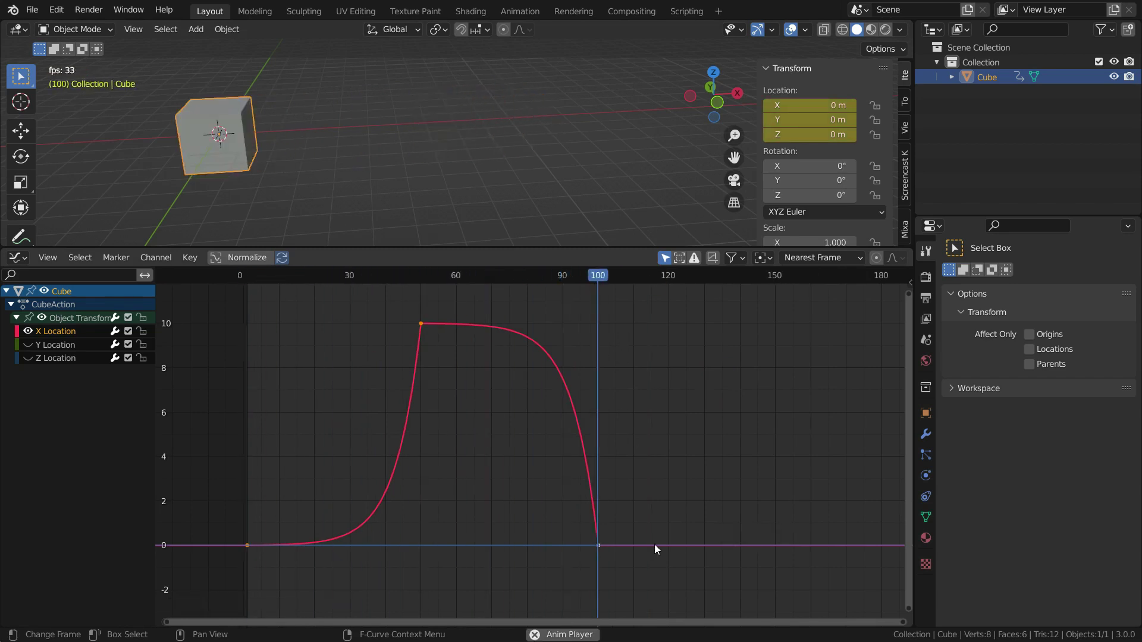
{"action": "key", "text": "space"}
Step: Set Circular easing, play it, and hide the Cube from the scene
{"action": "key", "text": "t"}
{"action": "left_click", "coordinate": [703, 392]}
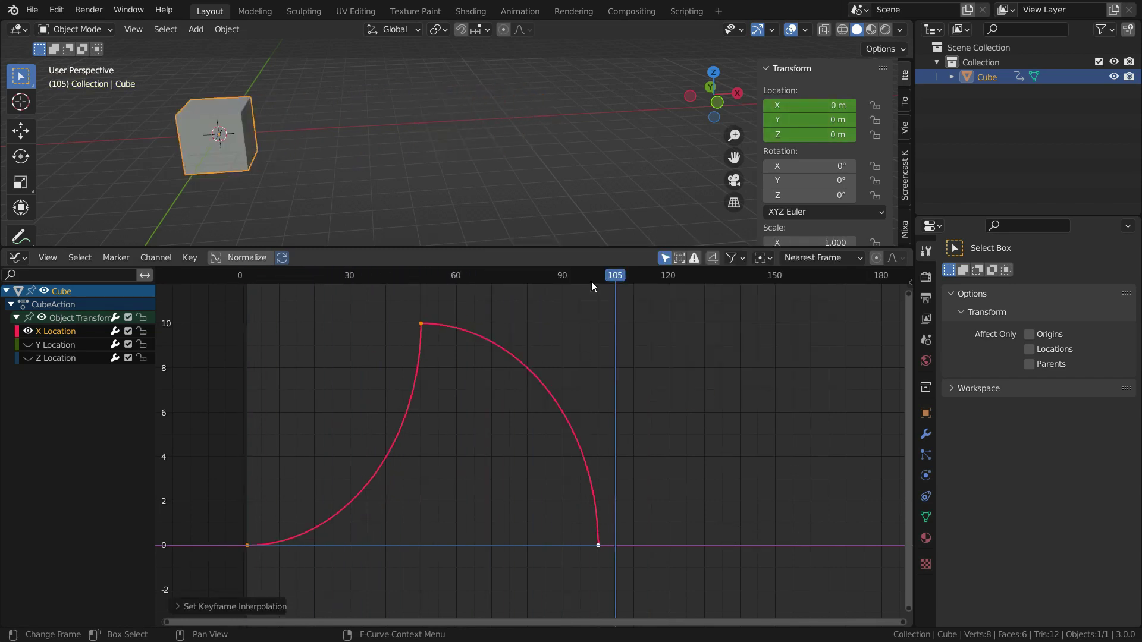
{"action": "key", "text": "space"}
{"action": "key", "text": "space"}
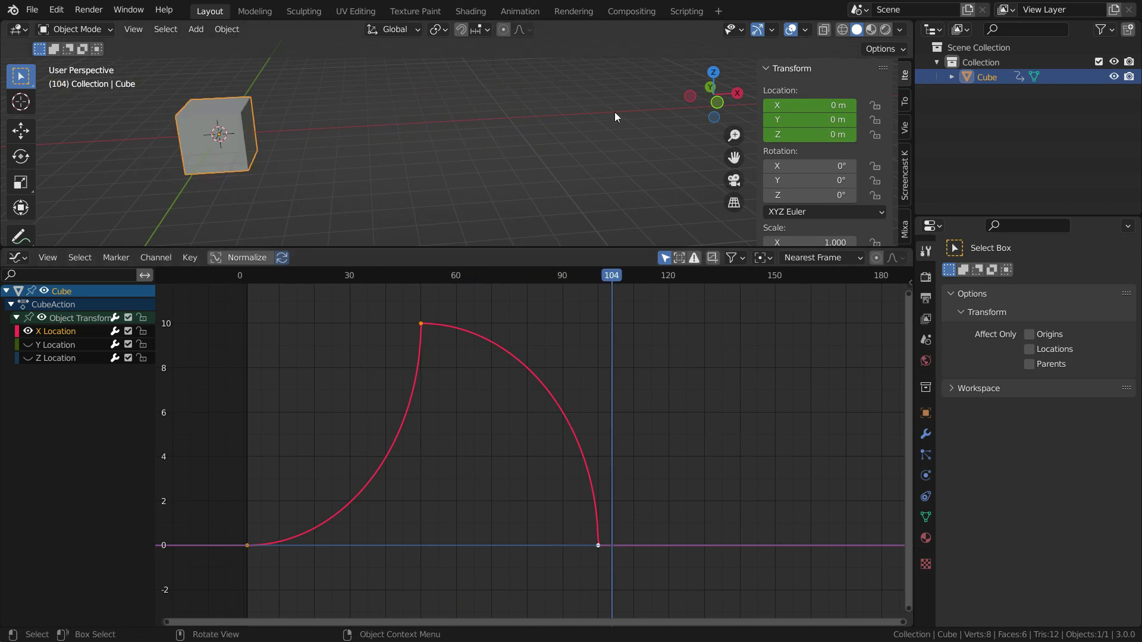
{"action": "left_click", "coordinate": [1114, 77]}
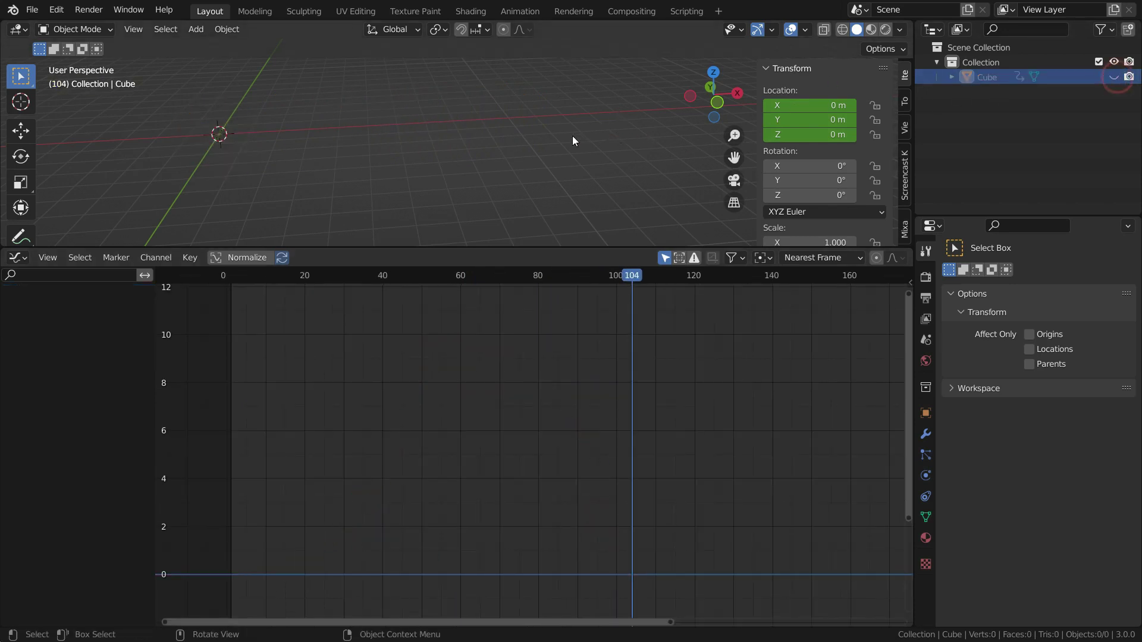
Step: Add a UV Sphere and view the enlarged viewport from the front
{"action": "key", "text": "shift+a"}
{"action": "mouse_move", "coordinate": [277, 98]}
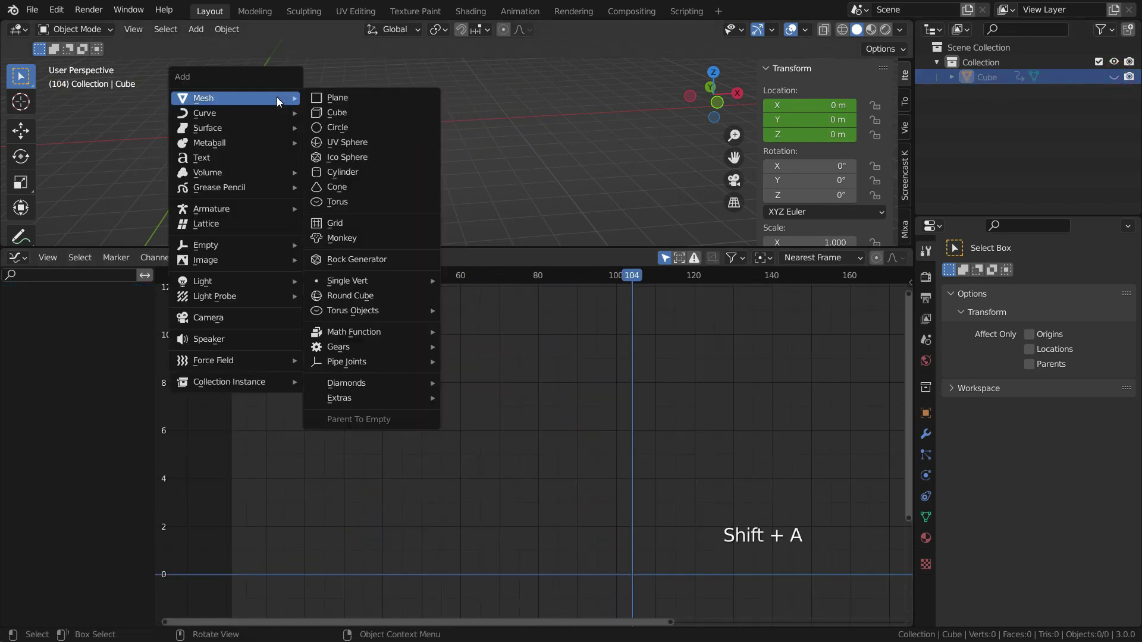
{"action": "left_click", "coordinate": [348, 142]}
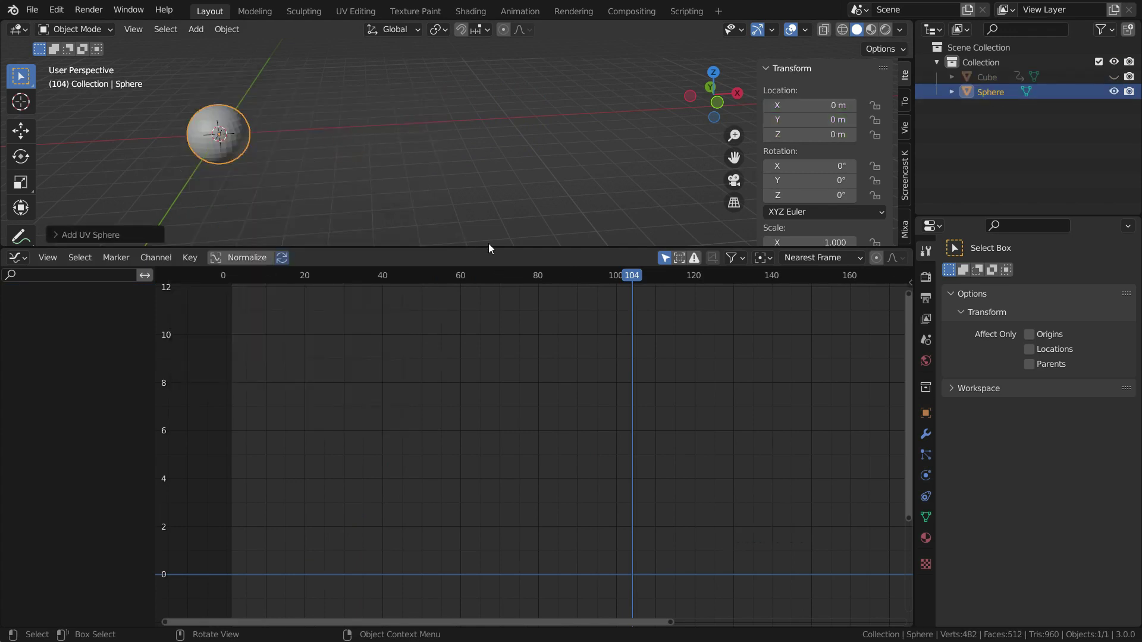
{"action": "left_click_drag", "start_coordinate": [492, 247], "coordinate": [491, 298]}
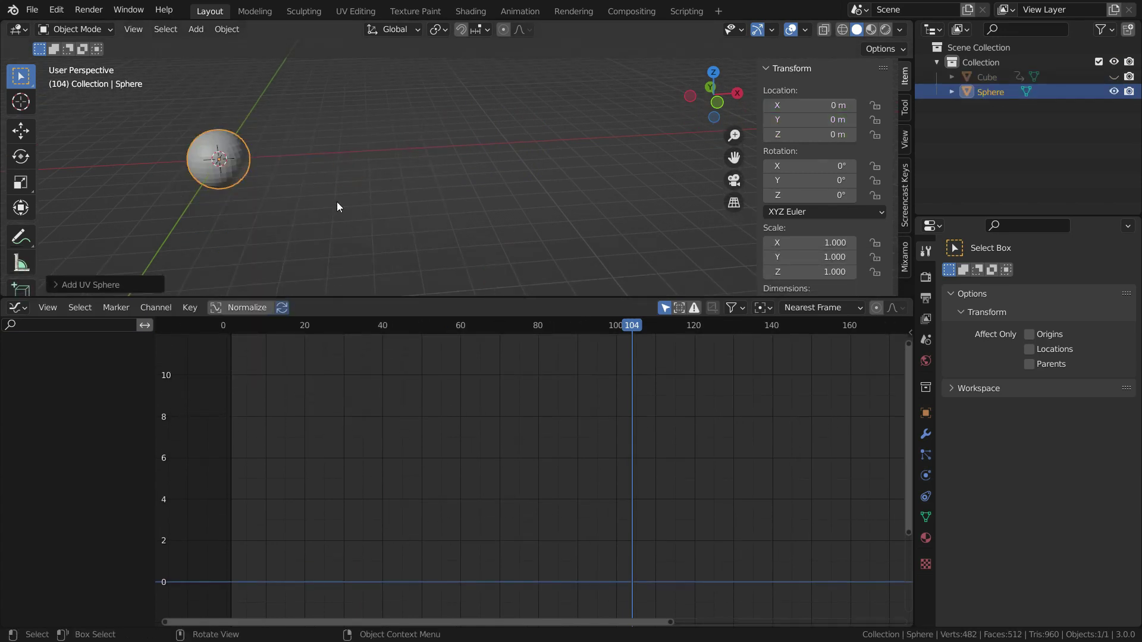
{"action": "key", "text": "KP_1"}
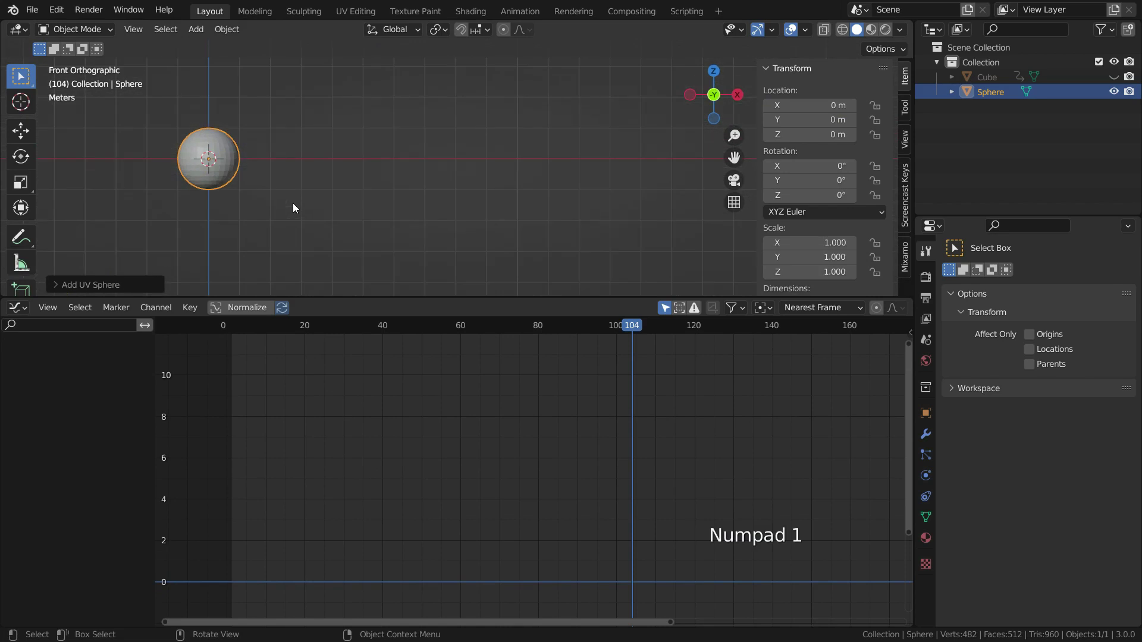
{"action": "scroll", "coordinate": [226, 270], "scroll_direction": "down", "scroll_amount": 4}
{"action": "scroll", "coordinate": [241, 210], "scroll_direction": "up", "scroll_amount": 2}
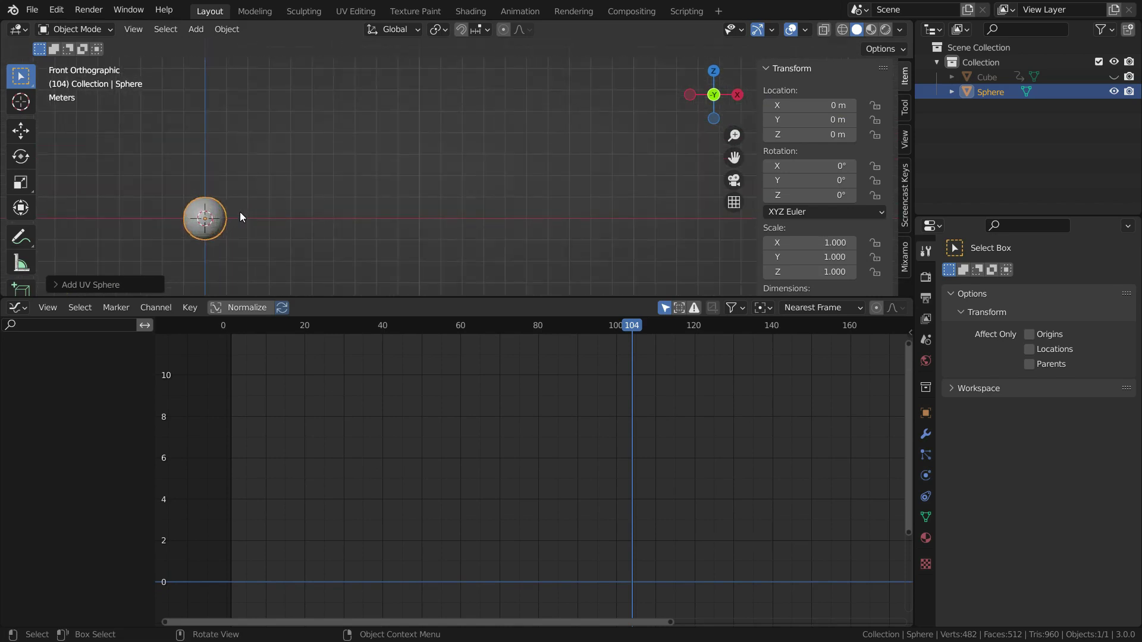
Step: Move the sphere up and to the right, to X 12.117 m and Z 10.031 m
{"action": "key", "text": "g"}
{"action": "left_click", "coordinate": [485, 63]}
{"action": "scroll", "coordinate": [464, 129], "scroll_direction": "down", "scroll_amount": 1}
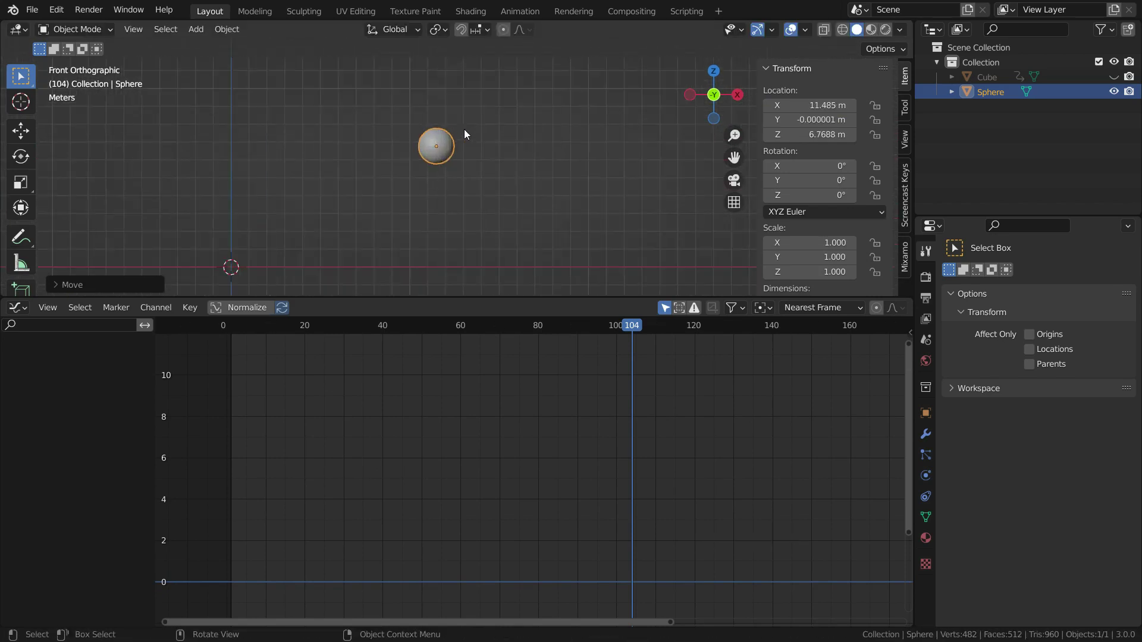
{"action": "key", "text": "g"}
{"action": "left_click", "coordinate": [475, 72]}
Step: Keyframe the sphere's high location at frame 1
{"action": "left_click_drag", "start_coordinate": [627, 325], "coordinate": [231, 397]}
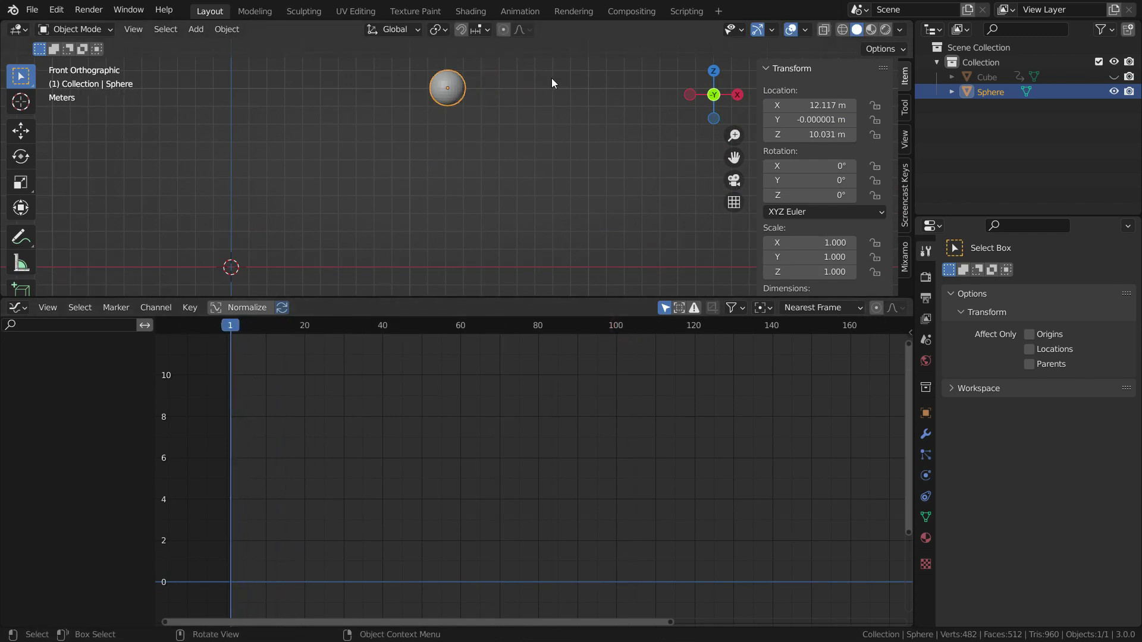
{"action": "key", "text": "i"}
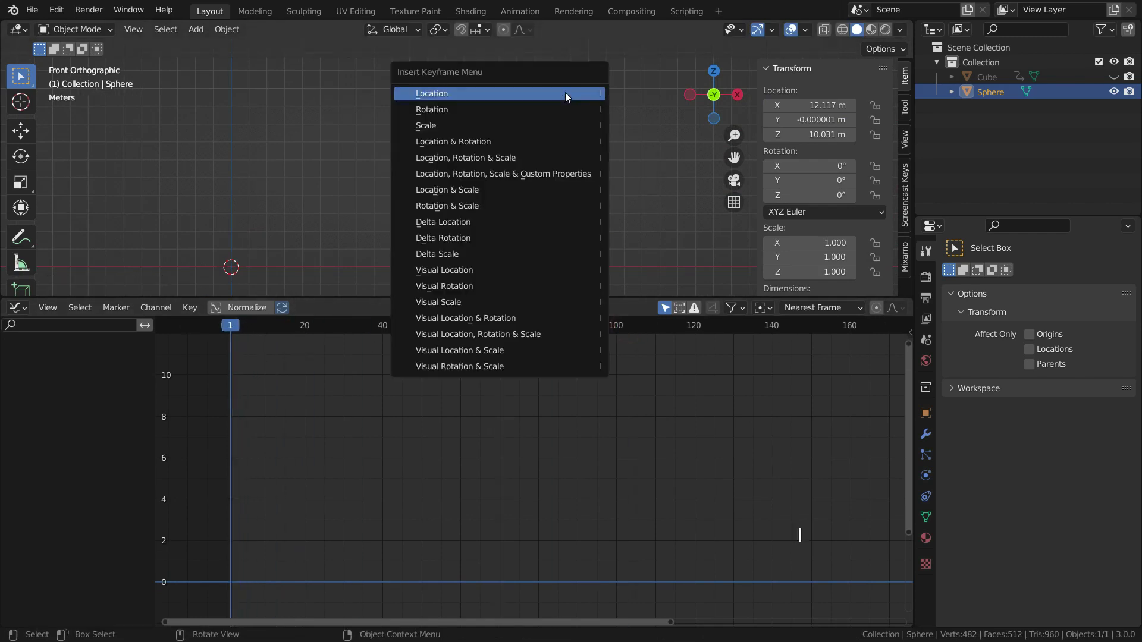
{"action": "left_click", "coordinate": [504, 98]}
Step: At frame 30, lower the sphere on Z to 1.0098 m and keyframe its location
{"action": "left_click_drag", "start_coordinate": [234, 329], "coordinate": [344, 362]}
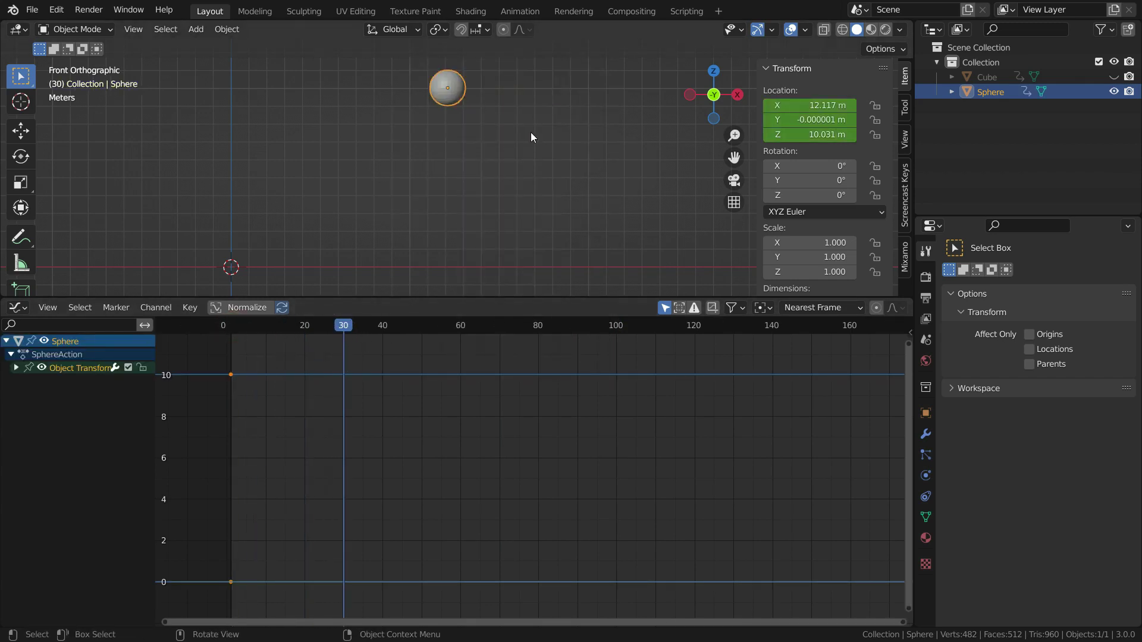
{"action": "key", "text": "g"}
{"action": "key", "text": "z"}
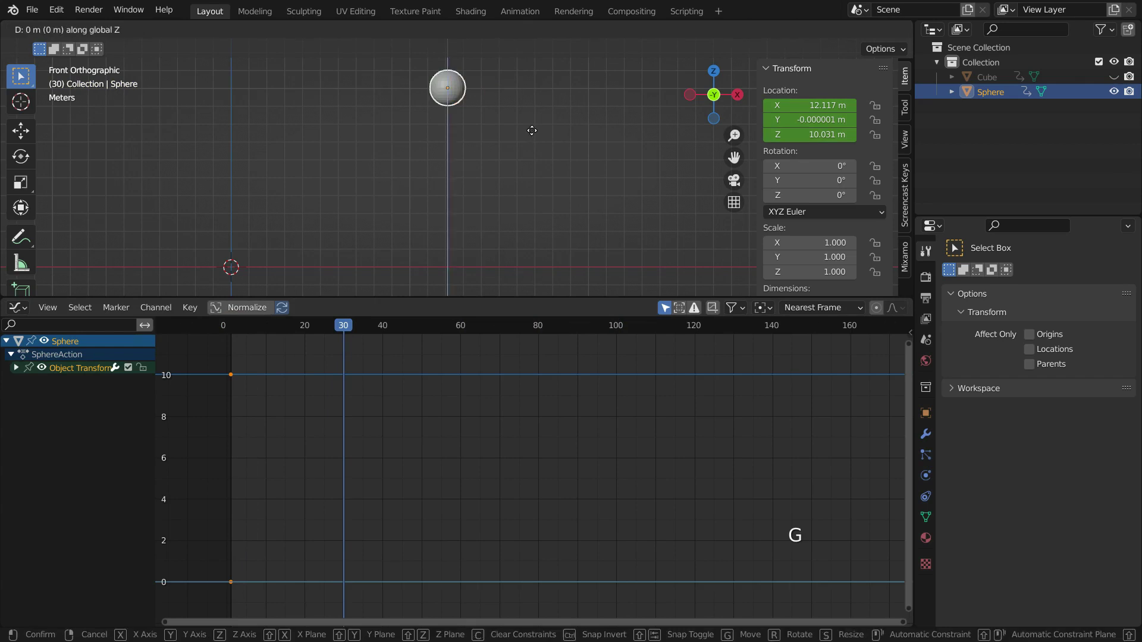
{"action": "left_click", "coordinate": [522, 291]}
{"action": "key", "text": "i"}
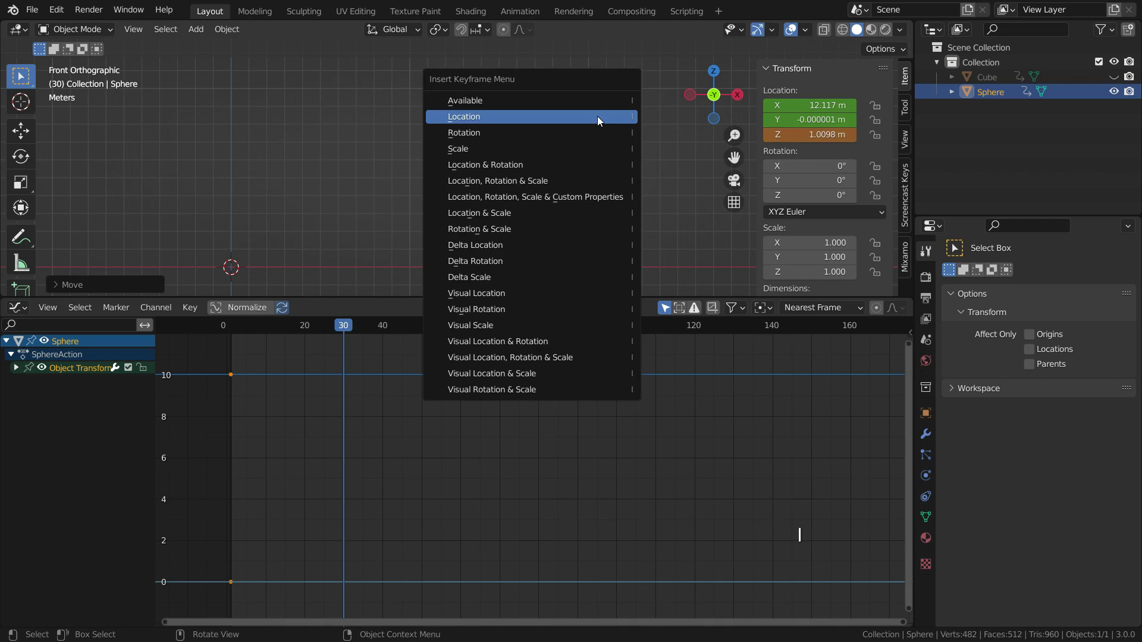
{"action": "left_click", "coordinate": [597, 116]}
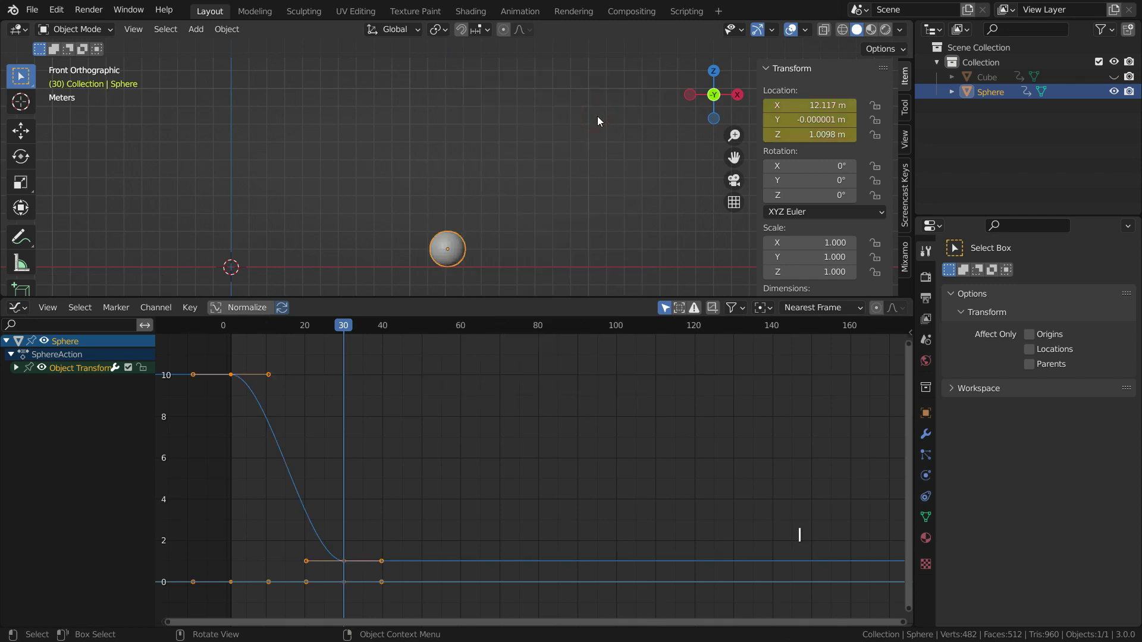
Step: Expand the location channels and hide the X and Y Location curves
{"action": "left_click", "coordinate": [15, 368]}
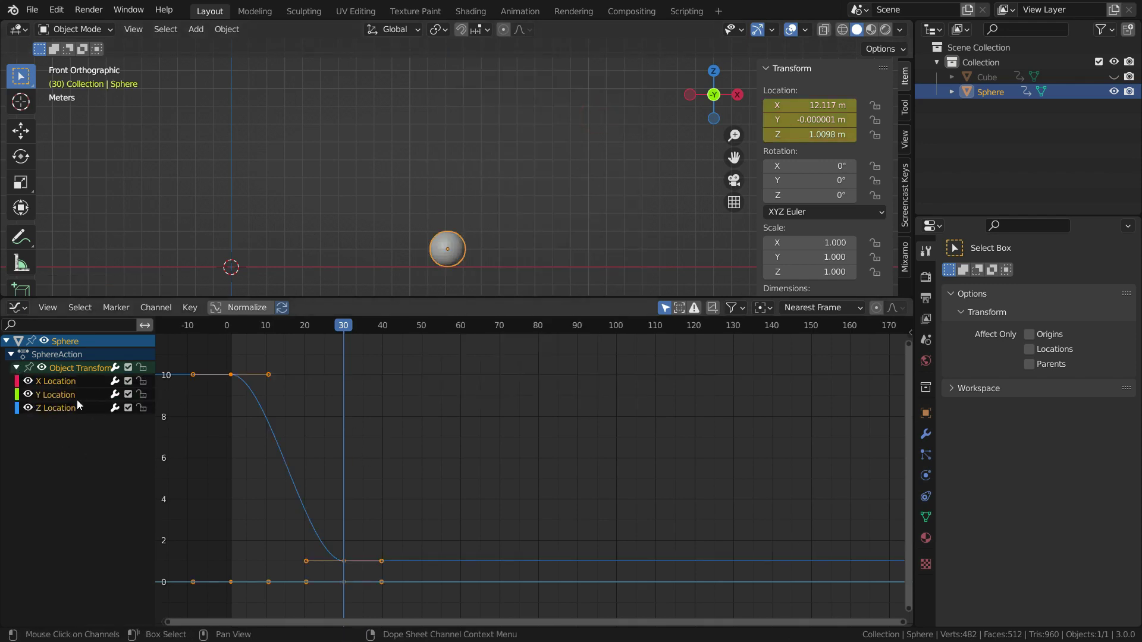
{"action": "left_click", "coordinate": [28, 381]}
{"action": "left_click", "coordinate": [28, 395]}
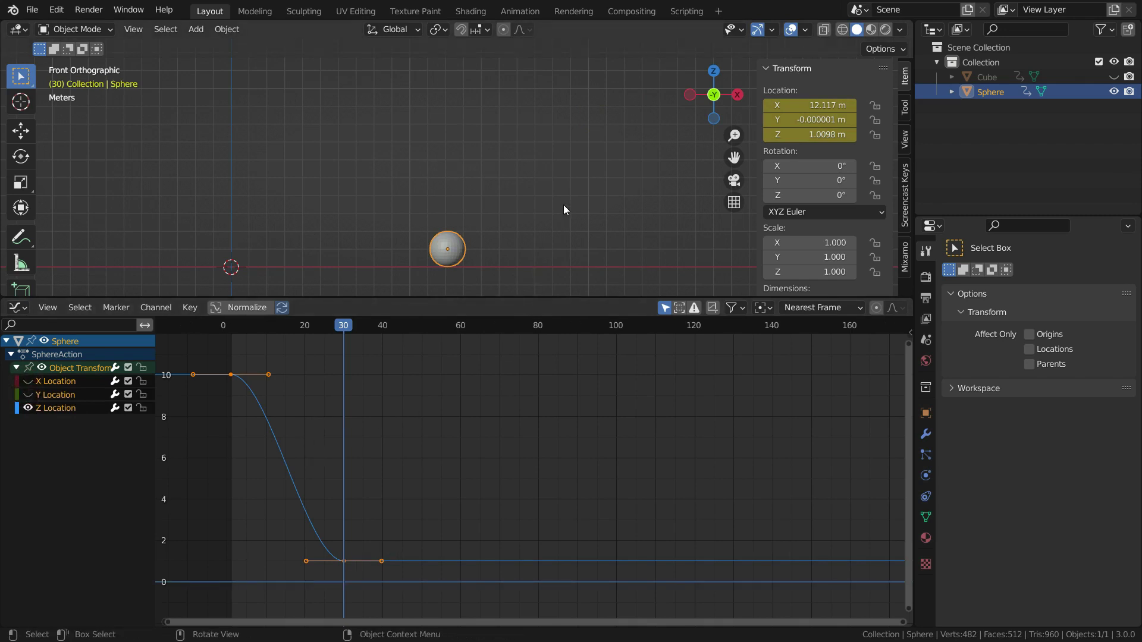
Step: Replay the sphere's fall, then give the Z Location keys Bounce interpolation
{"action": "left_click_drag", "start_coordinate": [340, 329], "coordinate": [227, 328]}
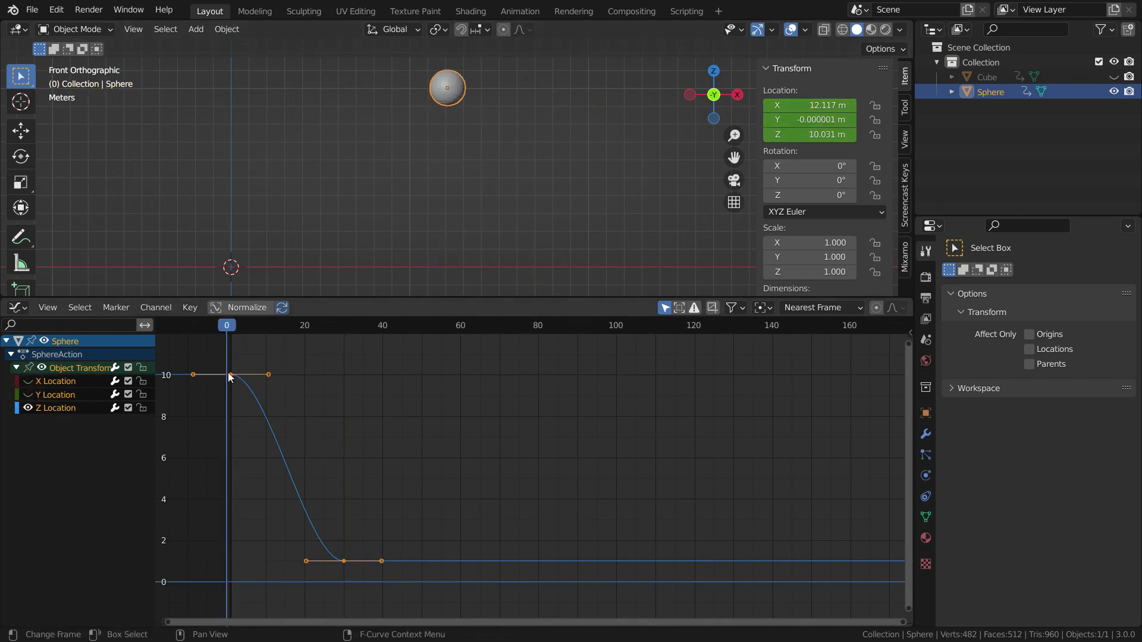
{"action": "key", "text": "space"}
{"action": "key", "text": "space"}
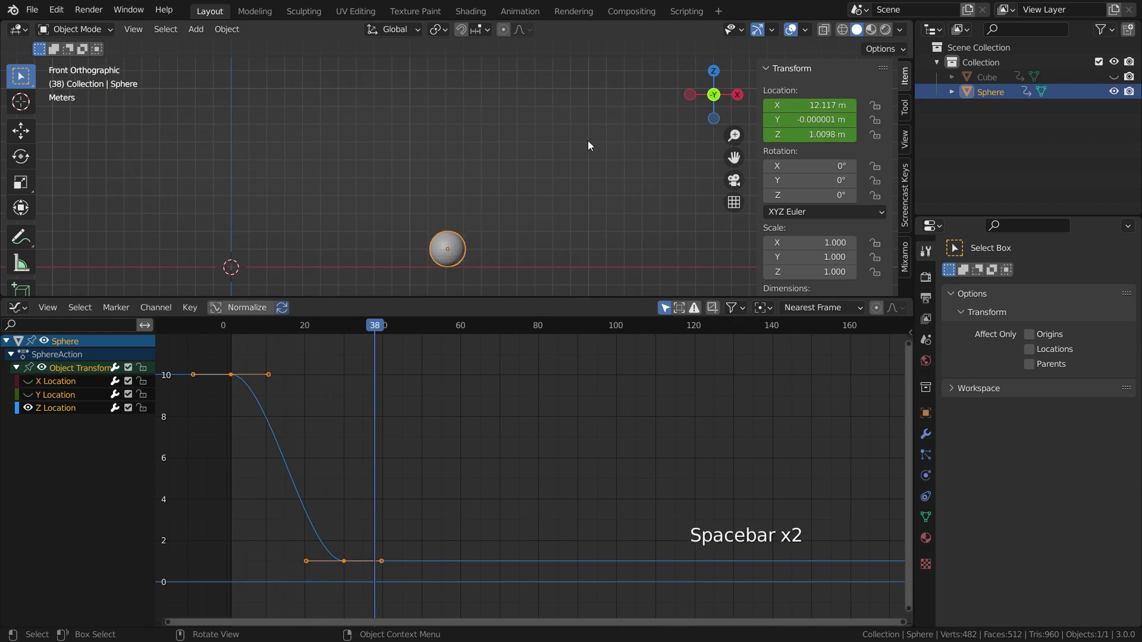
{"action": "key", "text": "shift+Left"}
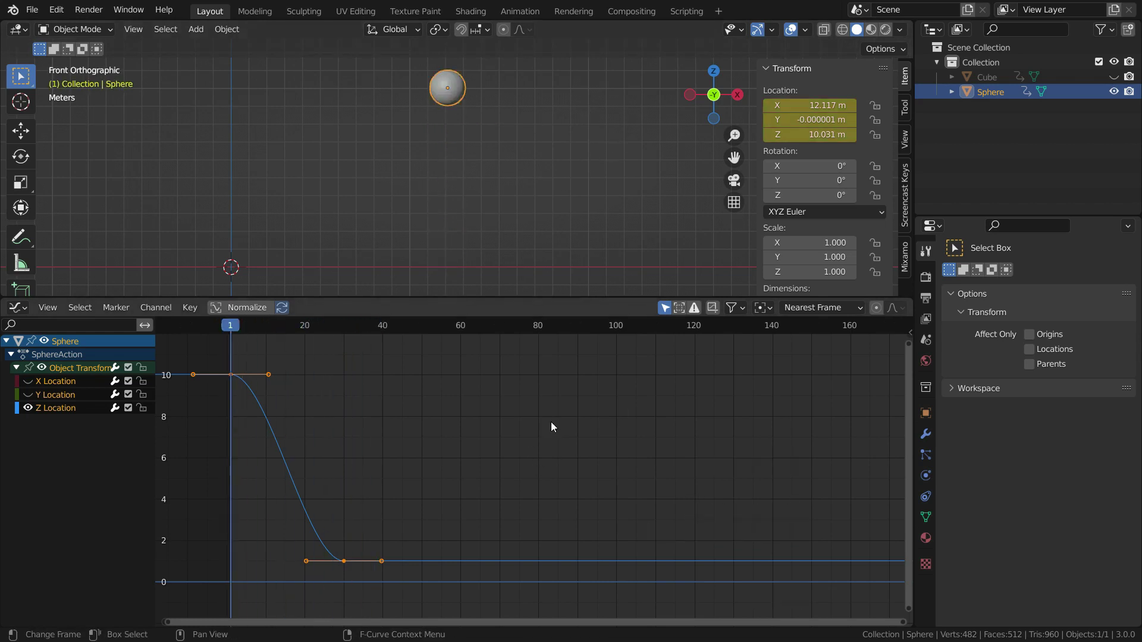
{"action": "key", "text": "t"}
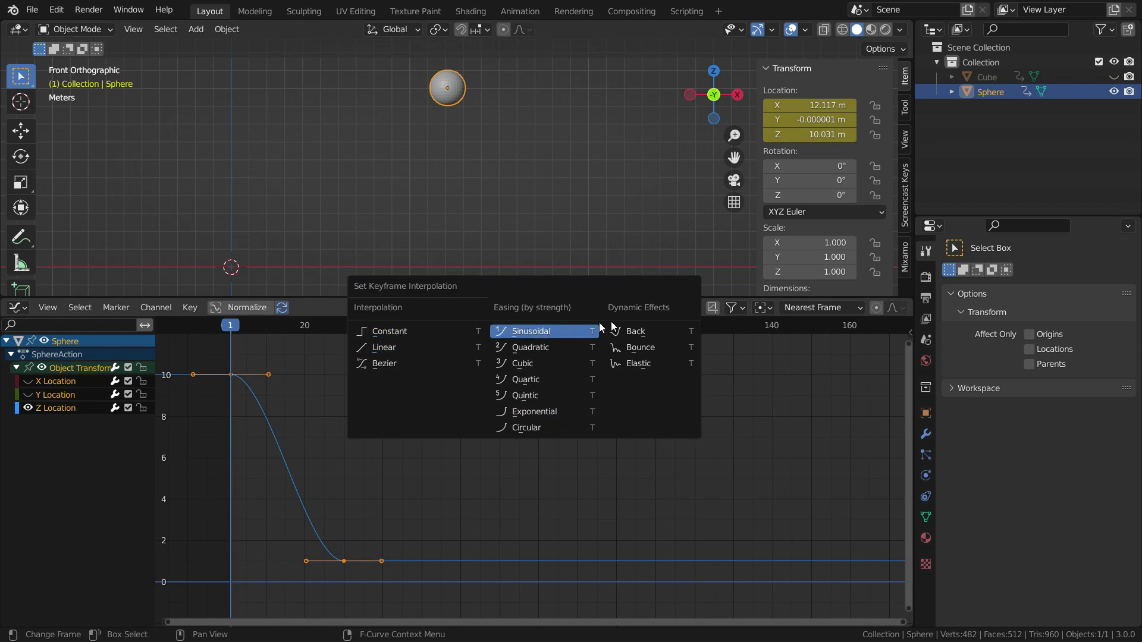
{"action": "left_click", "coordinate": [649, 349]}
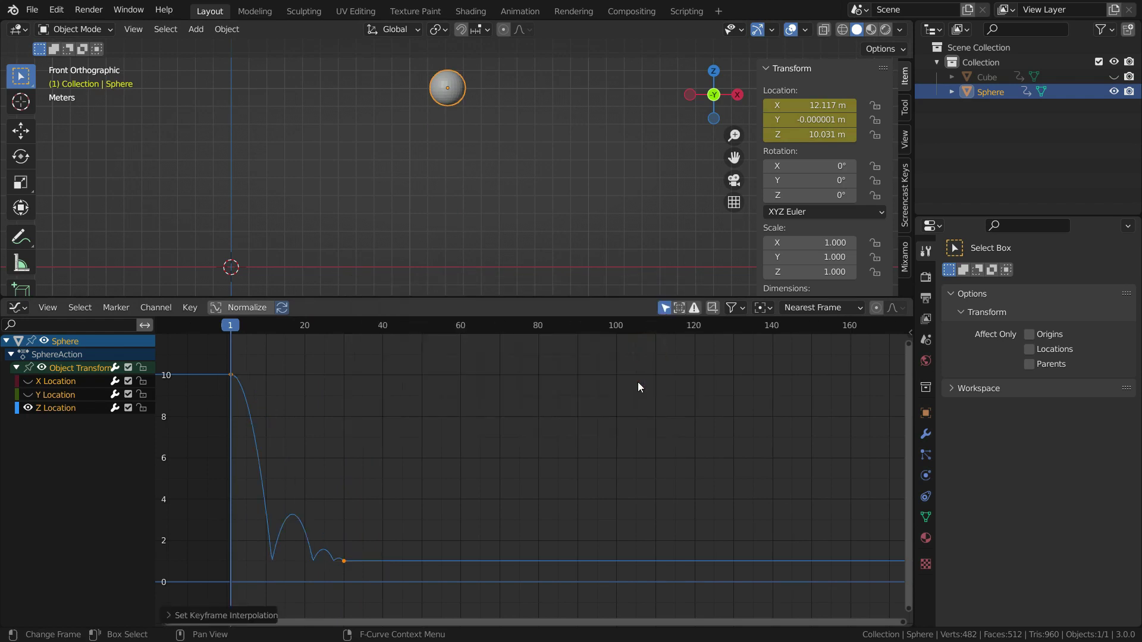
Step: Replay the sphere dropping from Z 10.031 m and bouncing to rest at 1.0098 m several times
{"action": "key", "text": "space"}
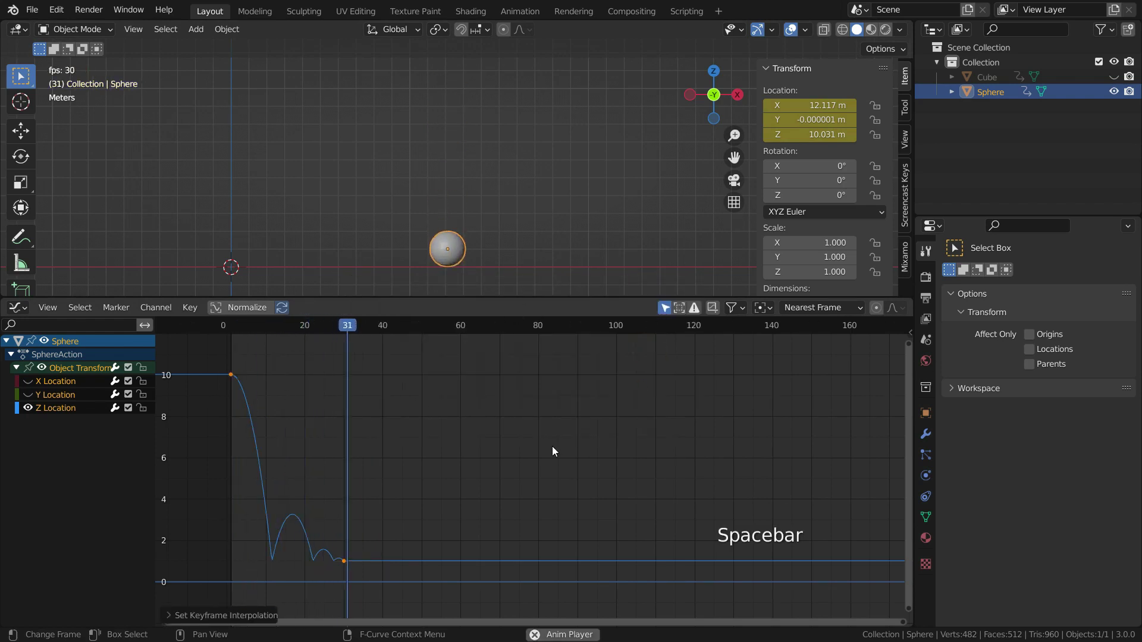
{"action": "key", "text": "shift+Left"}
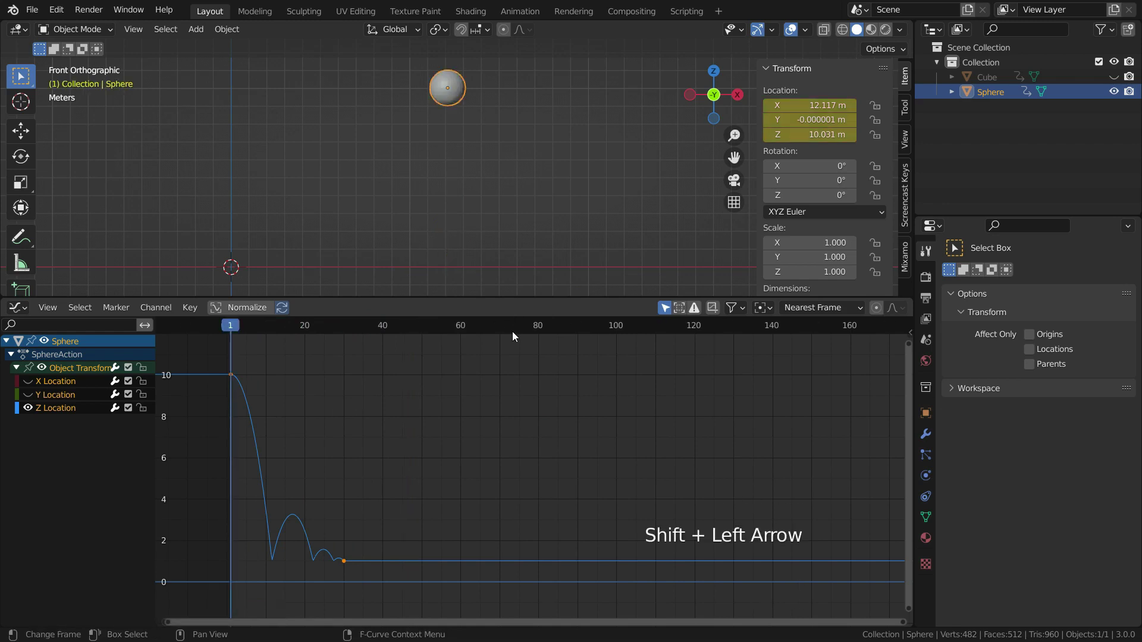
{"action": "key", "text": "space"}
{"action": "key", "text": "space"}
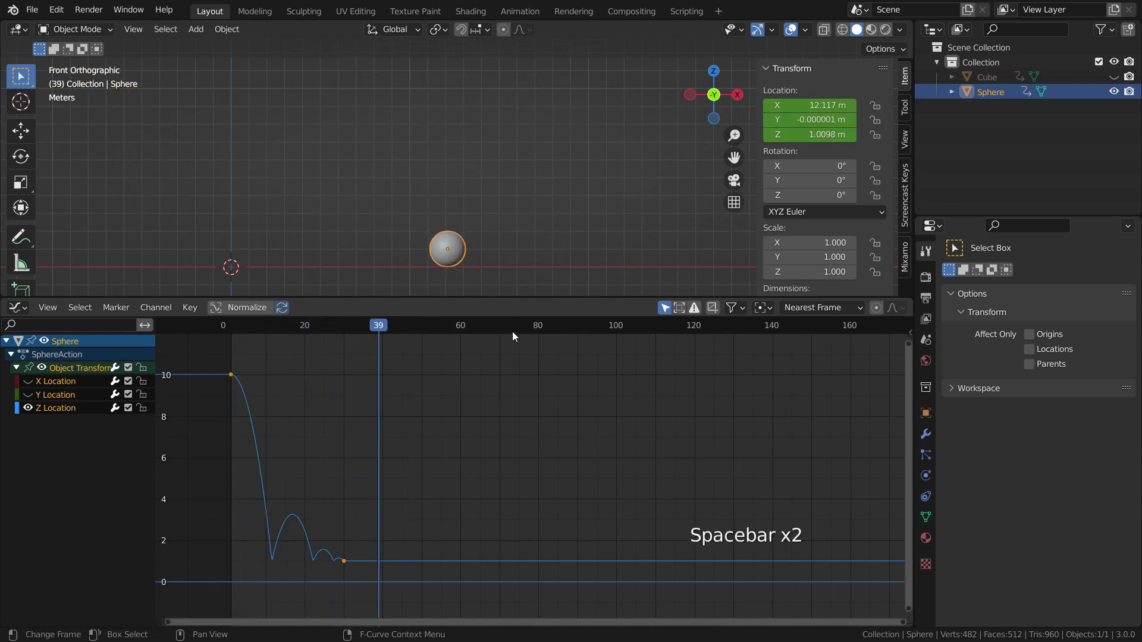
{"action": "key", "text": "shift+Left"}
{"action": "key", "text": "space"}
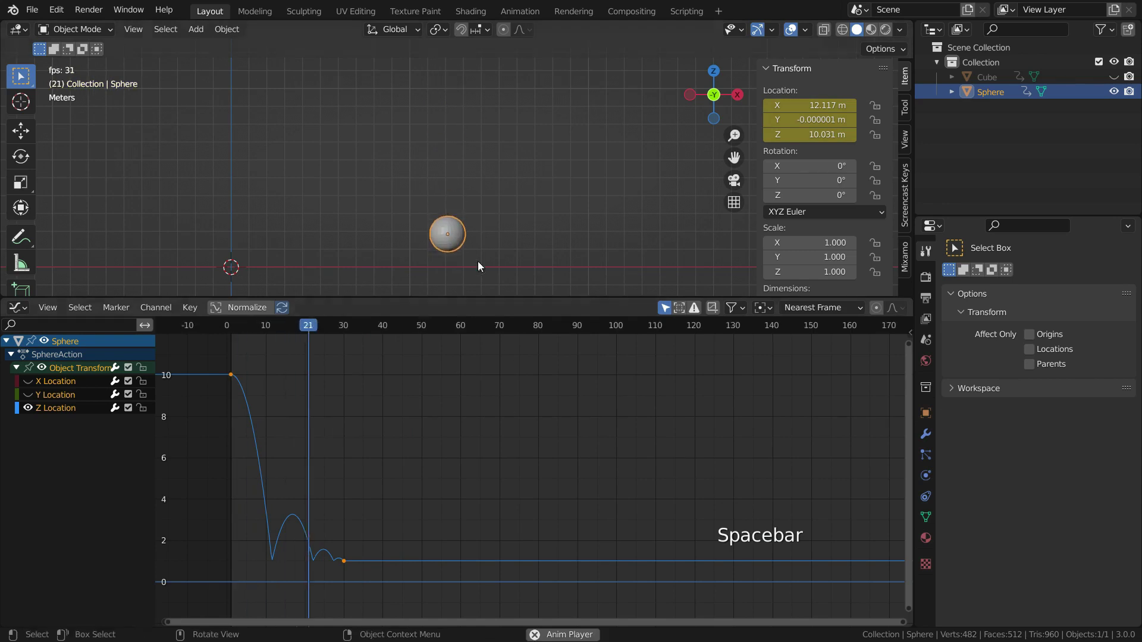
{"action": "key", "text": "space"}
{"action": "key", "text": "shift+Left"}
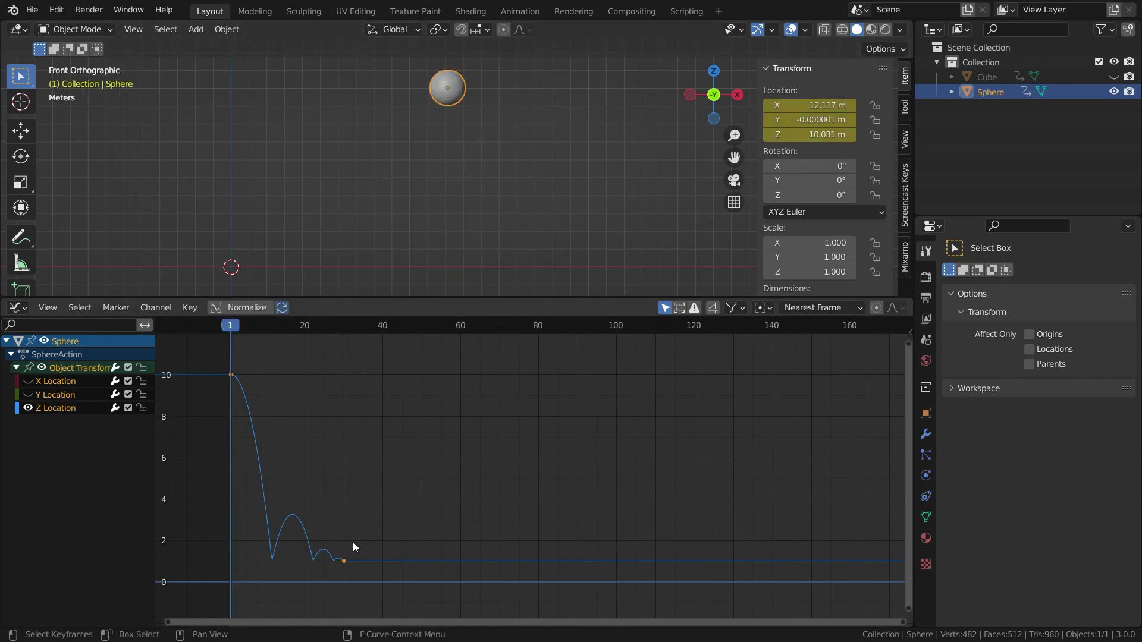
{"action": "left_click", "coordinate": [343, 561]}
{"action": "key", "text": "space"}
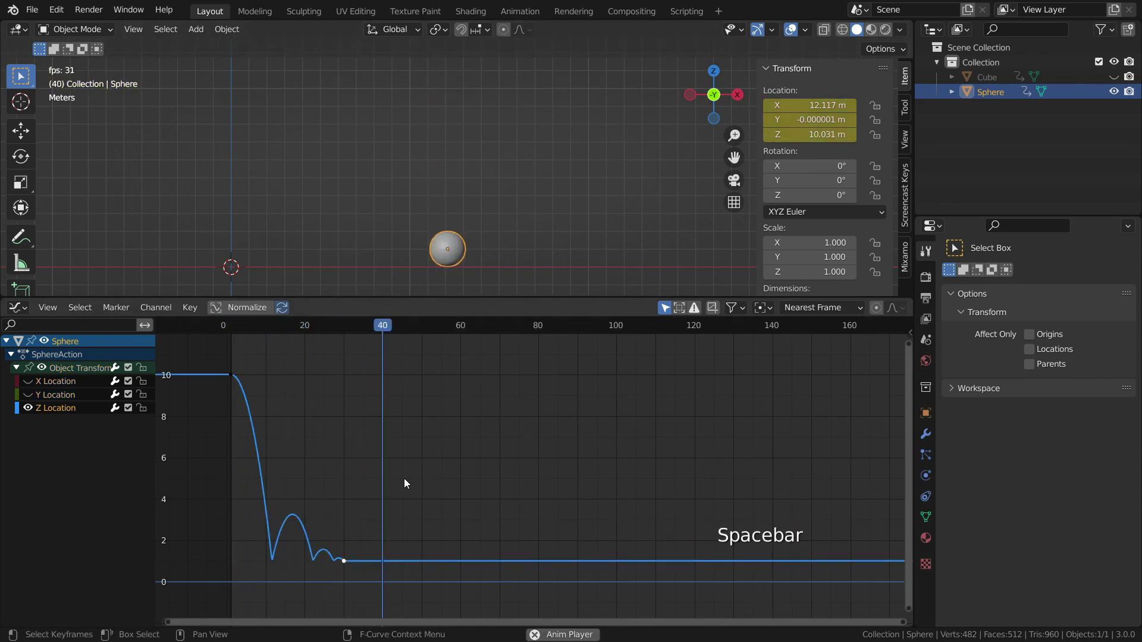
{"action": "key", "text": "space"}
Step: Delete the Z Location animation and keyframe the sphere stretched to X scale 8.278 at frame 1
{"action": "key", "text": "a"}
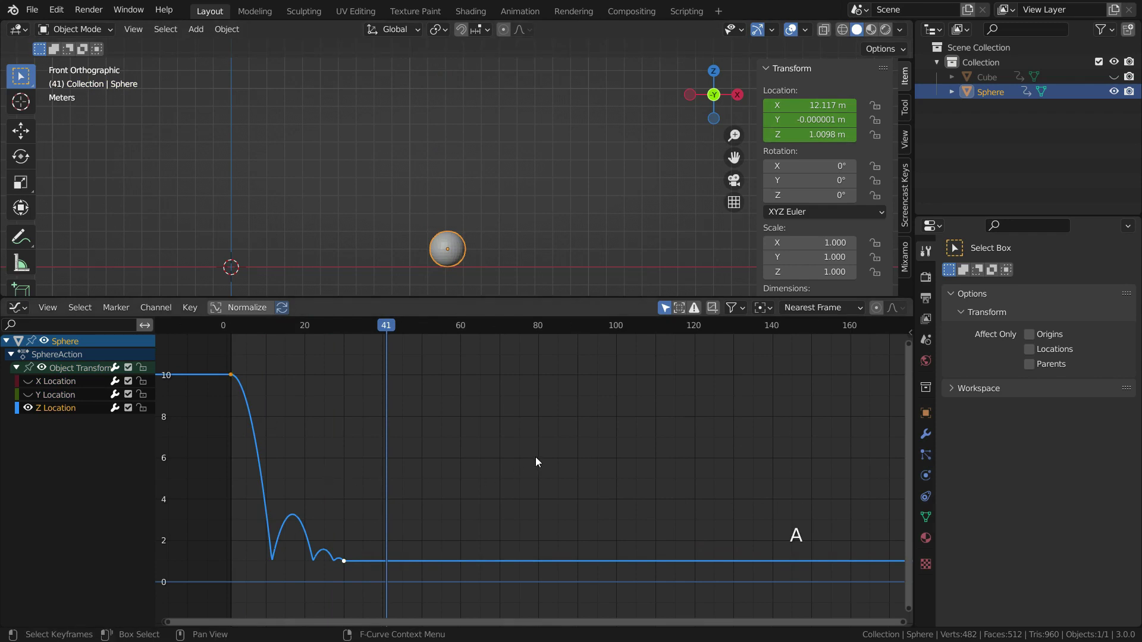
{"action": "key", "text": "Delete"}
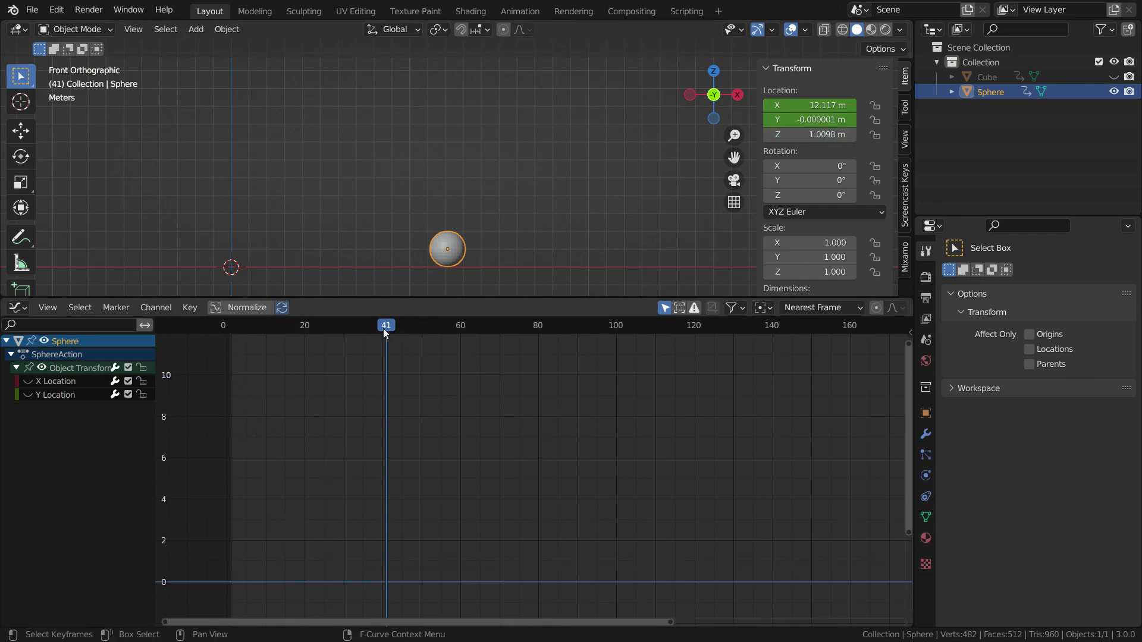
{"action": "left_click_drag", "start_coordinate": [383, 327], "coordinate": [229, 368]}
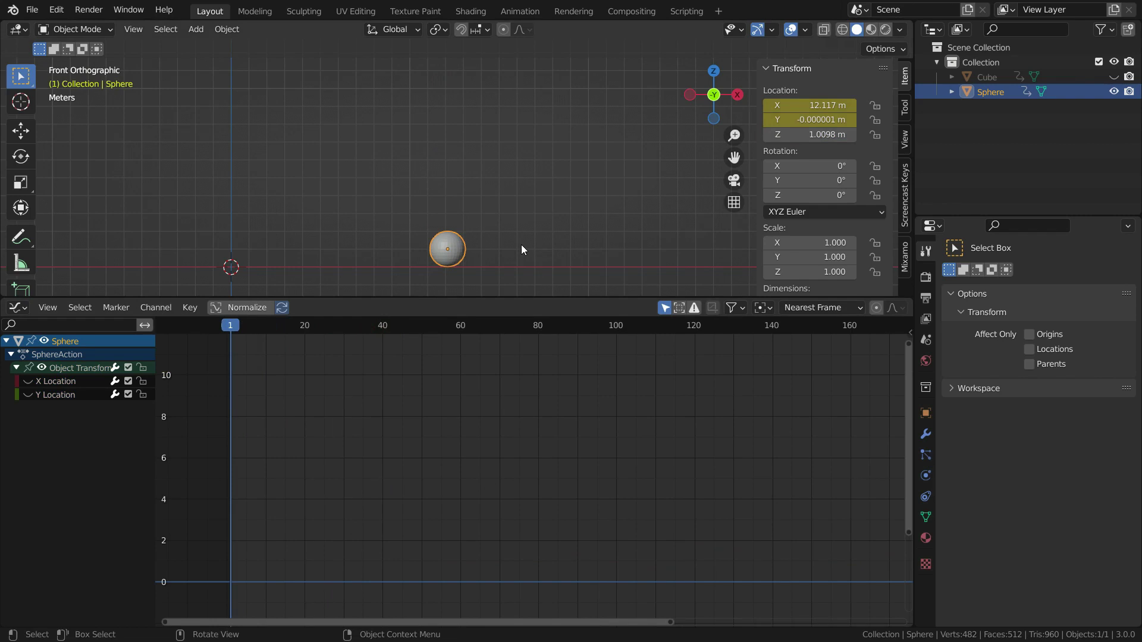
{"action": "key", "text": "s"}
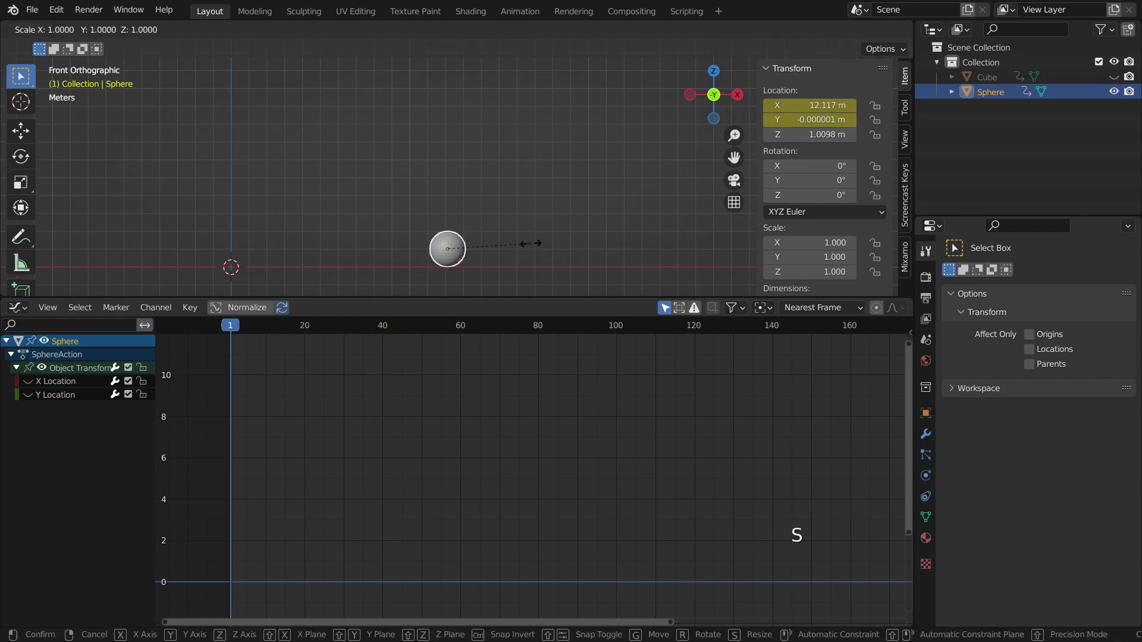
{"action": "key", "text": "x"}
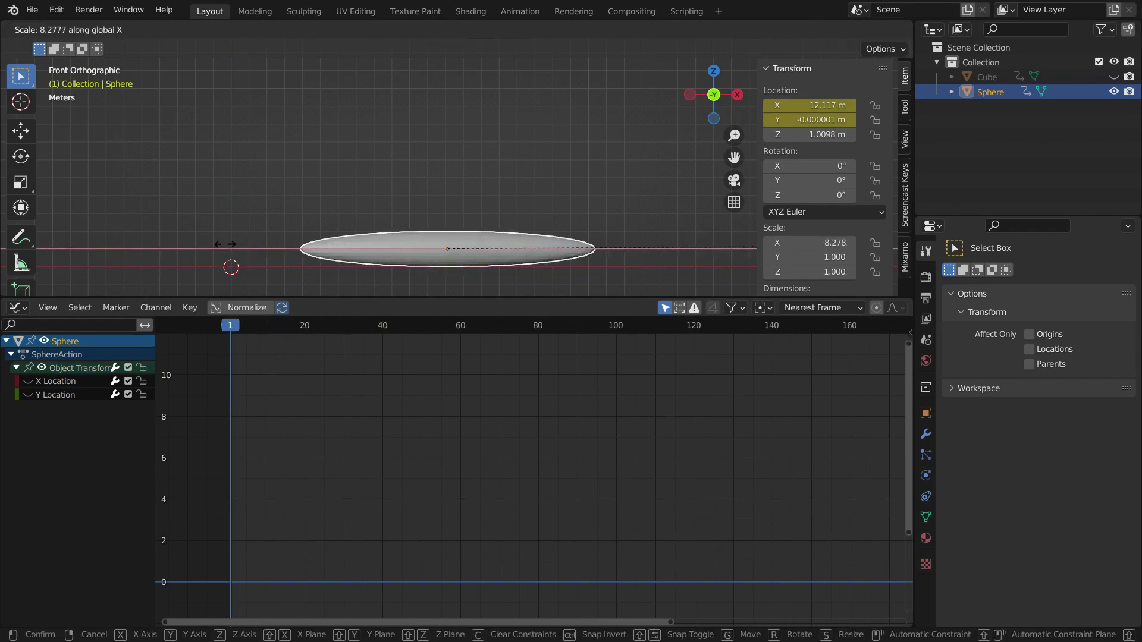
{"action": "left_click", "coordinate": [461, 159]}
{"action": "key", "text": "i"}
{"action": "left_click", "coordinate": [398, 142]}
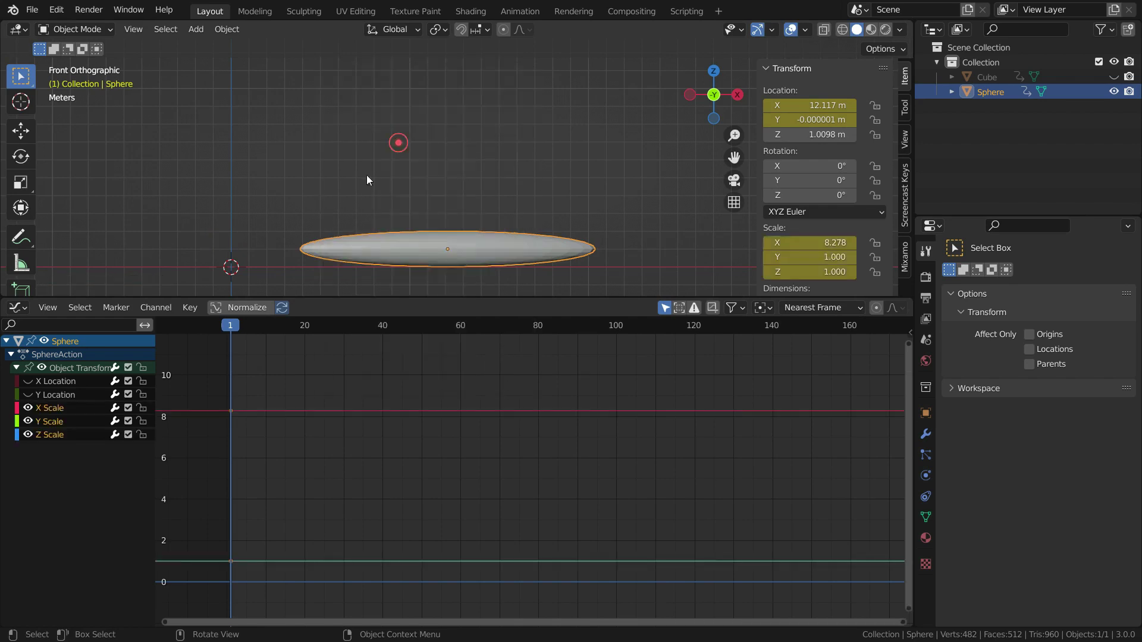
Step: At frame 30, reset the sphere's scale to 1 and keyframe it
{"action": "left_click_drag", "start_coordinate": [231, 327], "coordinate": [343, 351]}
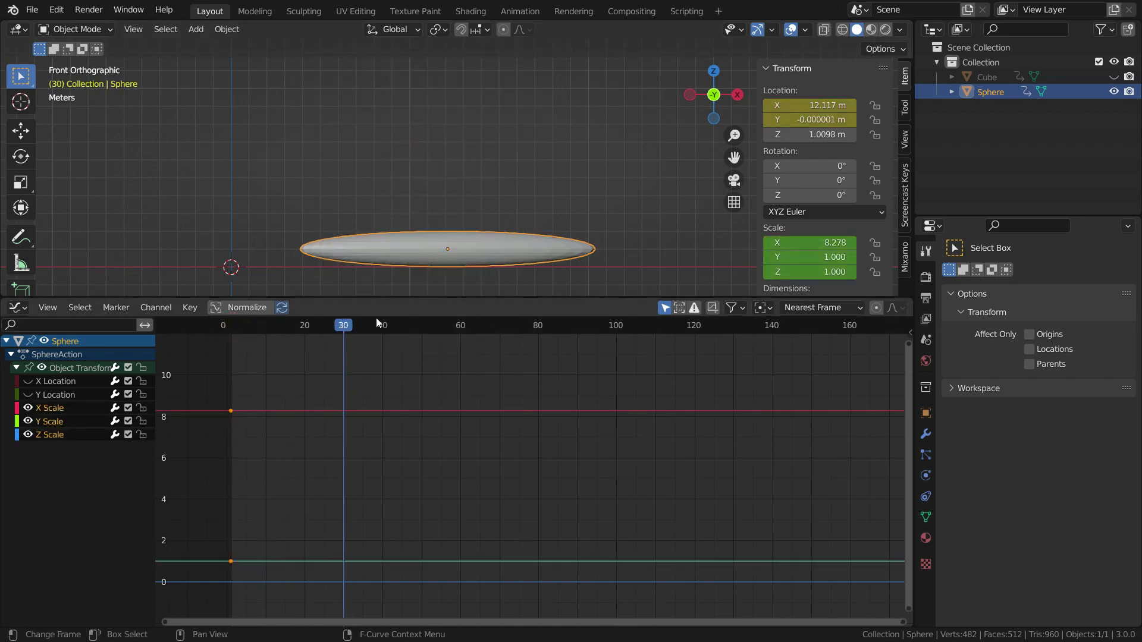
{"action": "key", "text": "alt+s"}
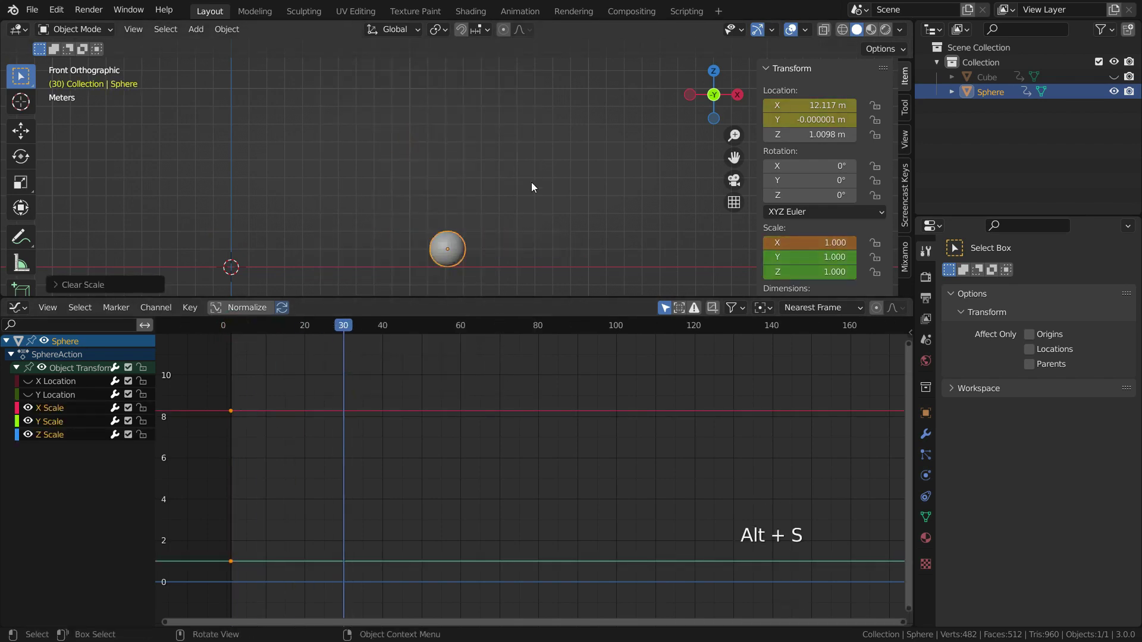
{"action": "key", "text": "i"}
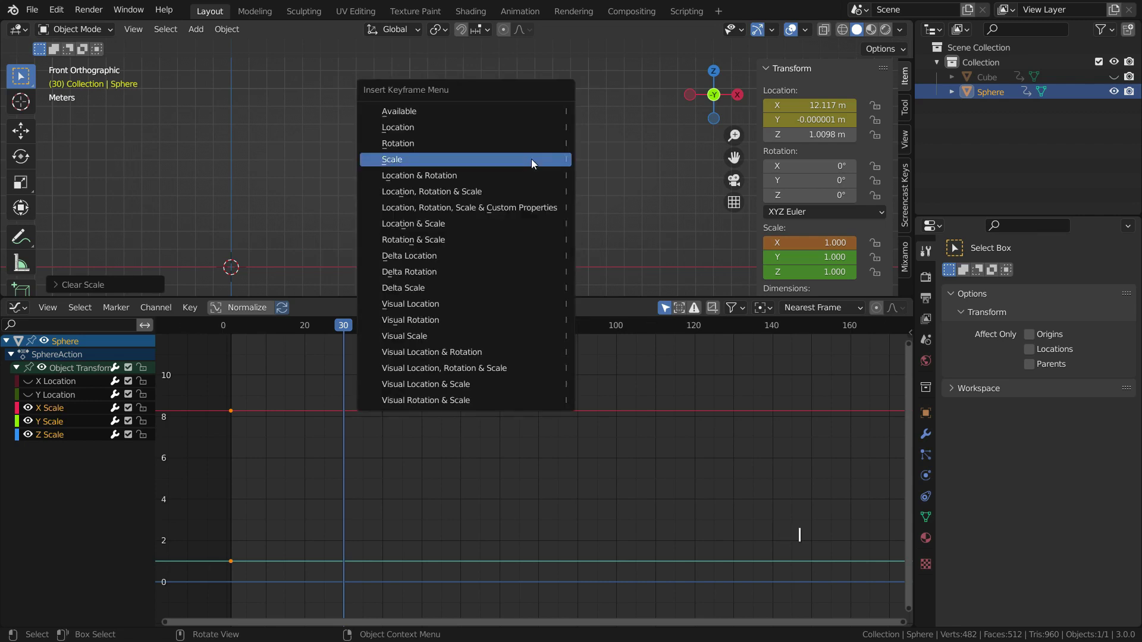
{"action": "left_click", "coordinate": [531, 160]}
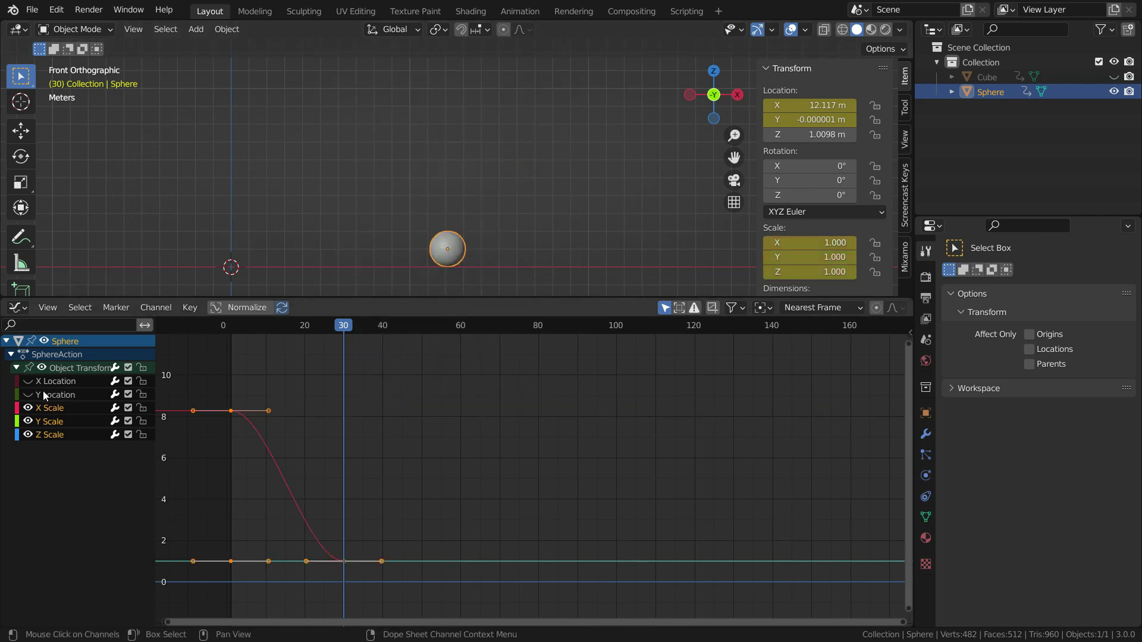
Step: Hide the Y and Z Scale curves and give the X Scale curve Elastic interpolation
{"action": "left_click", "coordinate": [28, 434]}
{"action": "left_click", "coordinate": [28, 421]}
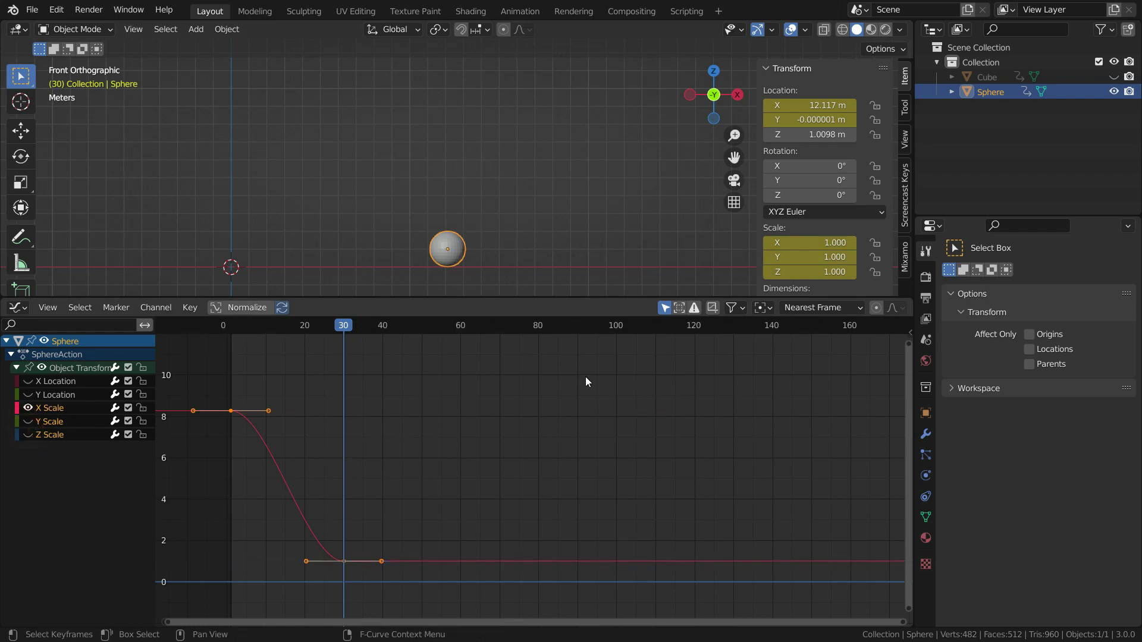
{"action": "key", "text": "t"}
{"action": "left_click", "coordinate": [563, 396]}
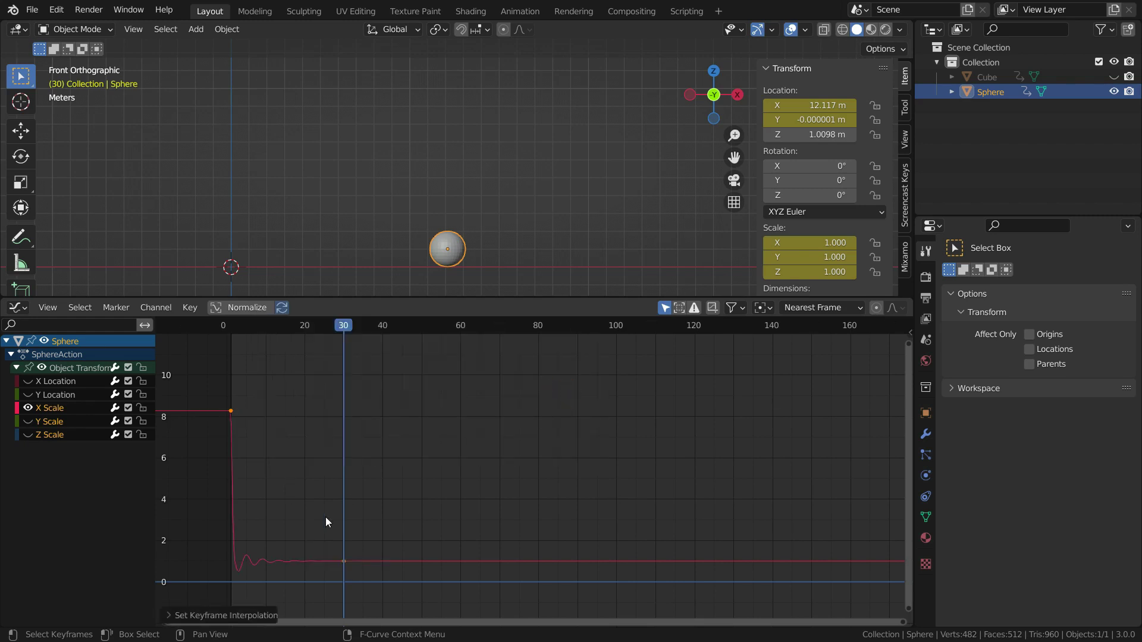
Step: Select the X Scale curve, zoom the graph onto it, and set the playhead to frame 0
{"action": "left_click", "coordinate": [230, 420]}
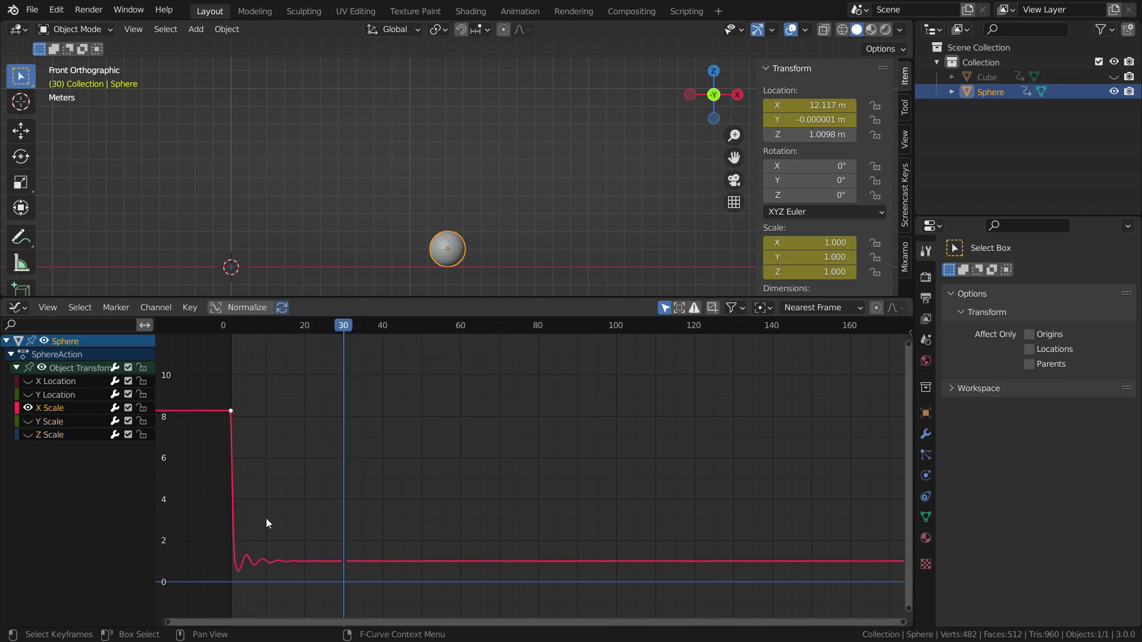
{"action": "middle_click_drag", "start_coordinate": [266, 519], "coordinate": [328, 514], "text": "ctrl"}
{"action": "scroll", "coordinate": [478, 342], "scroll_direction": "left", "scroll_amount": 3, "text": "ctrl"}
{"action": "left_click", "coordinate": [361, 325]}
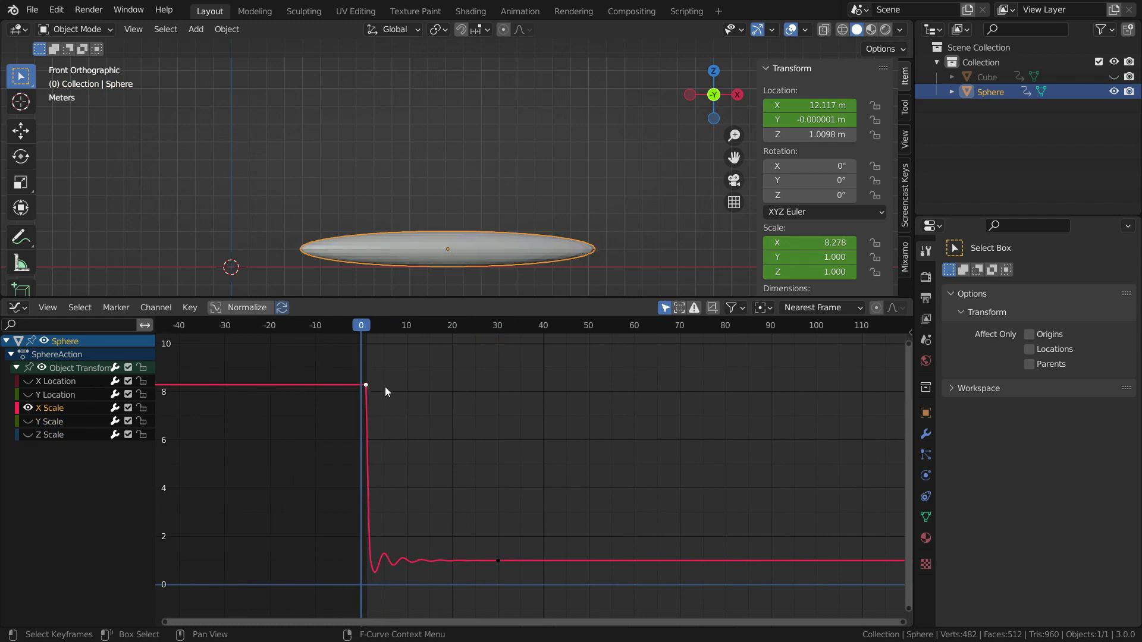
Step: Play the elastic stretch in a perspective view, restarting it from frame 1 a few times
{"action": "key", "text": "space"}
{"action": "middle_click_drag", "start_coordinate": [454, 255], "coordinate": [474, 183]}
{"action": "key", "text": "shift+Left"}
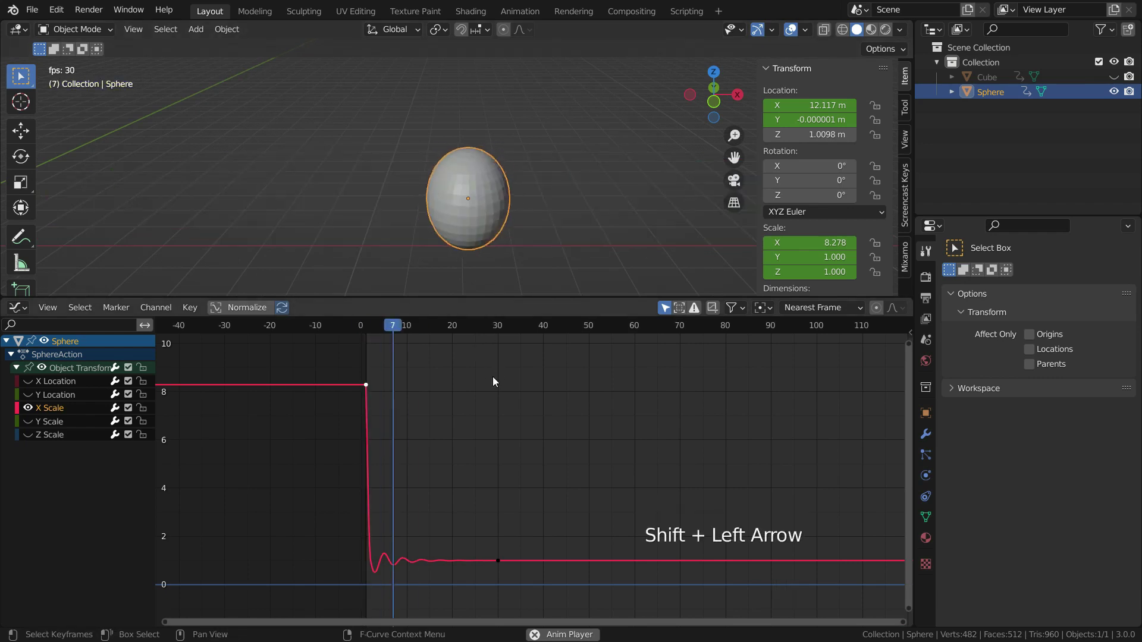
{"action": "key", "text": "shift+Left"}
{"action": "key", "text": "shift+Left"}
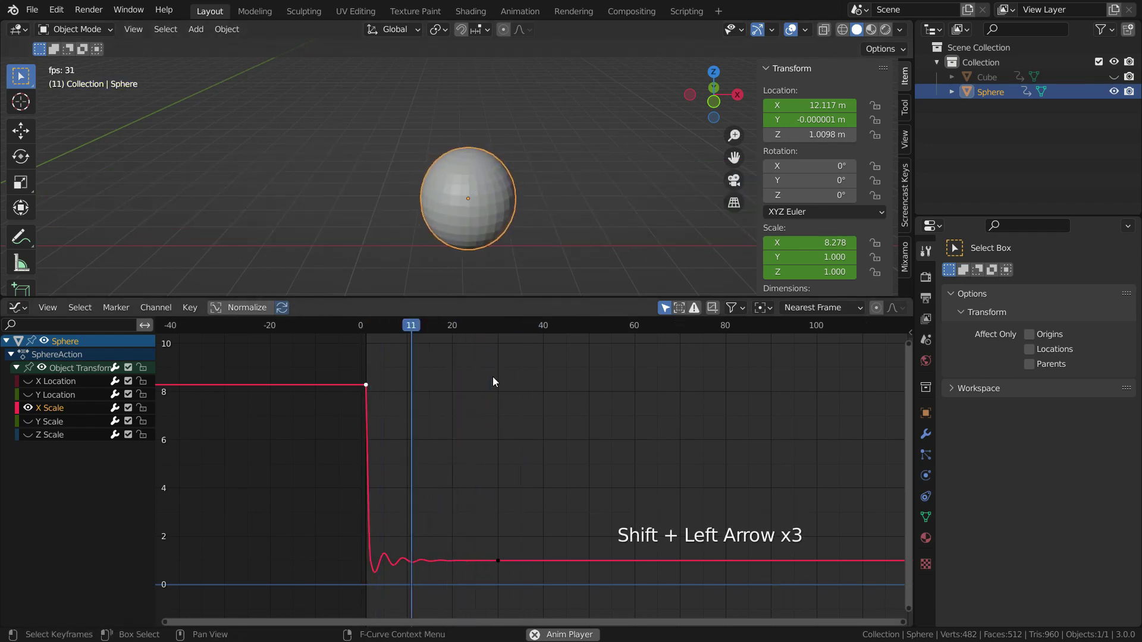
{"action": "key", "text": "Left"}
{"action": "key", "text": "space"}
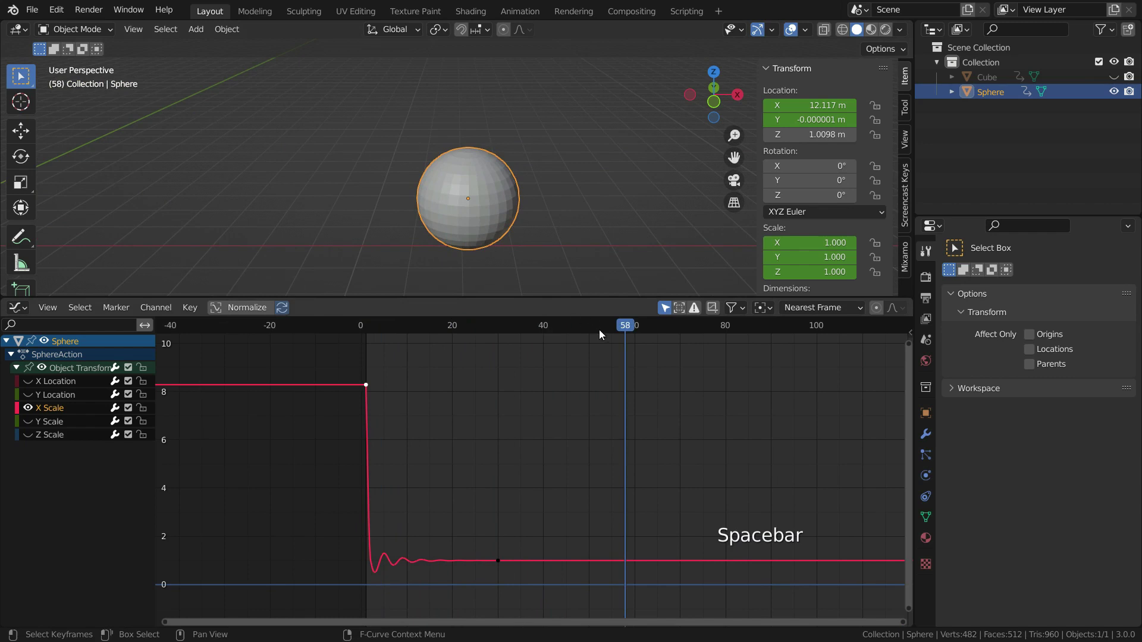
{"action": "key", "text": "shift+Left"}
{"action": "key", "text": "space"}
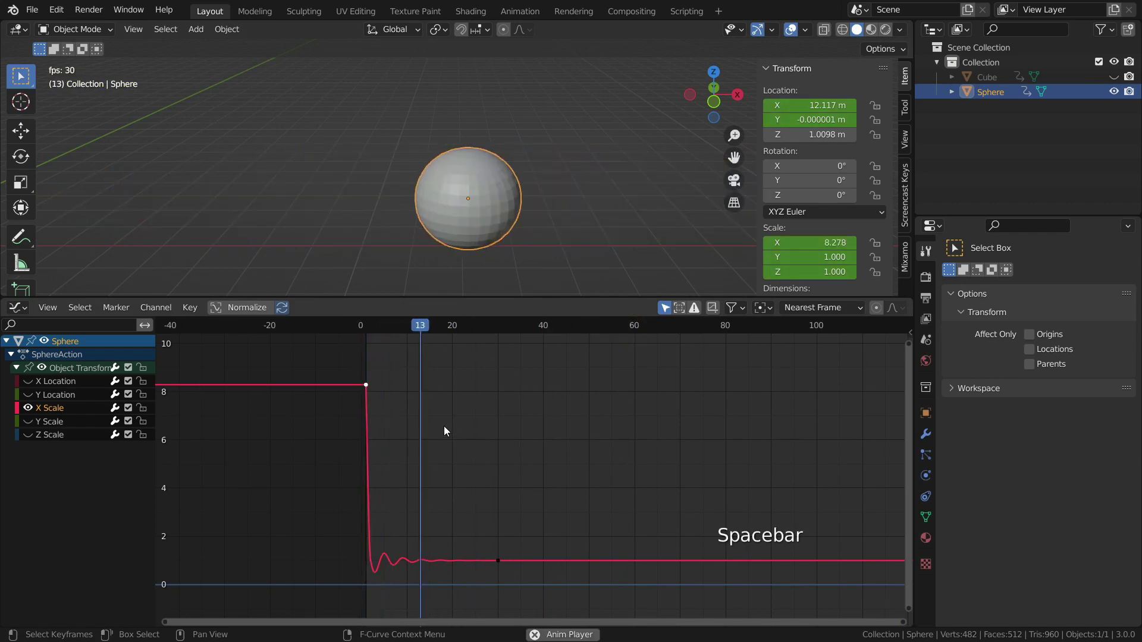
{"action": "key", "text": "space"}
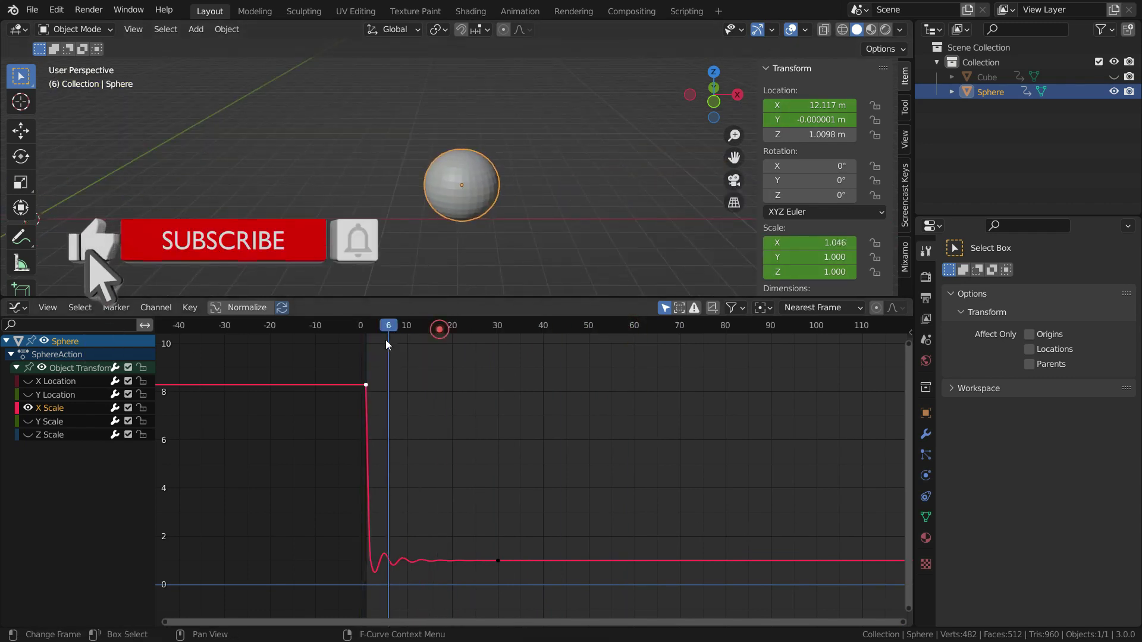